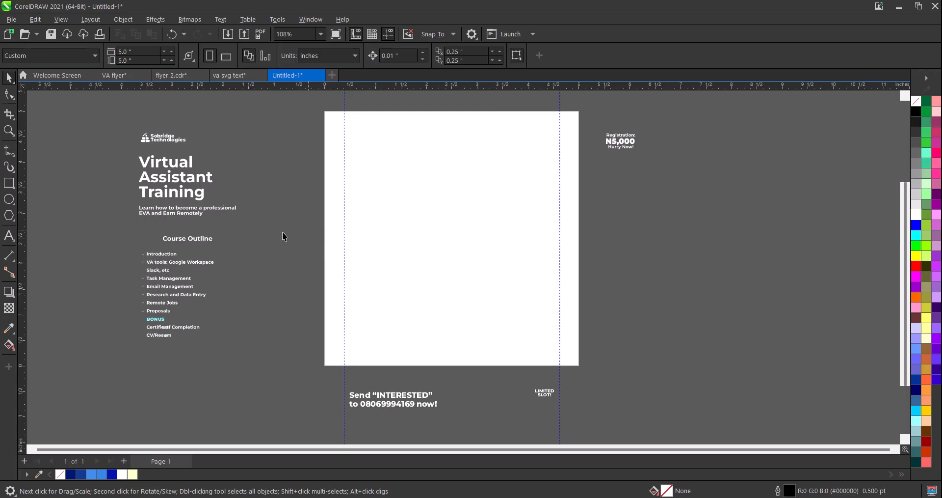
# Step: Draw a rectangle about 4.14 by 4.79 inches starting from the blank page's upper-left corner
pyautogui.click(10, 182)
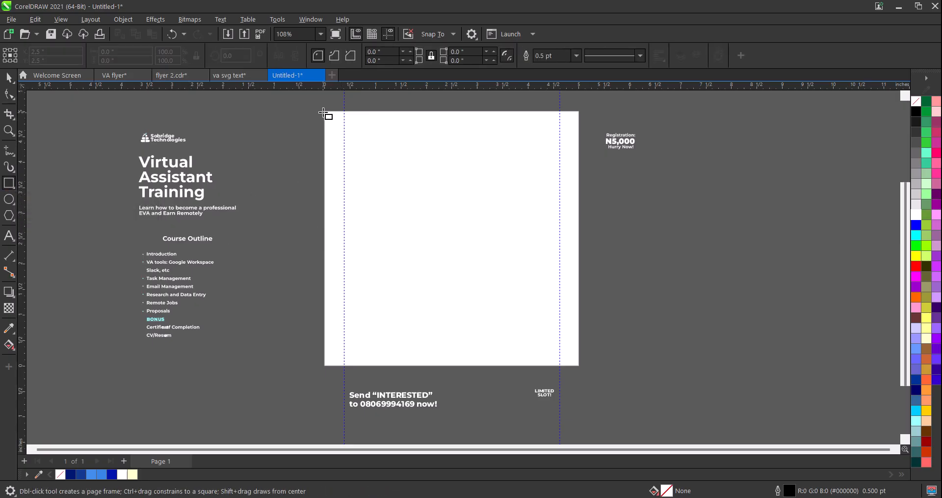
pyautogui.moveTo(324, 112); pyautogui.dragTo(534, 354)
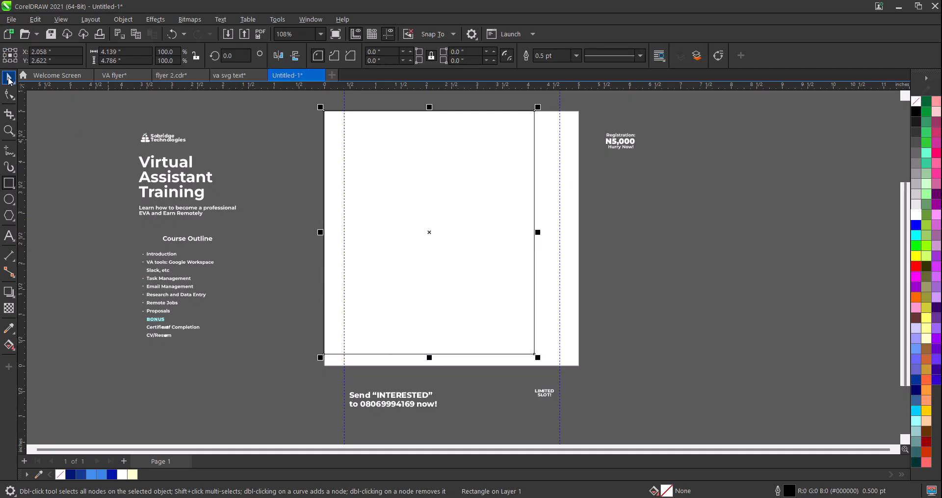
pyautogui.click(8, 79)
# Step: Resize the rectangle to 5 by 5 inches and center it on the page
pyautogui.click(124, 53)
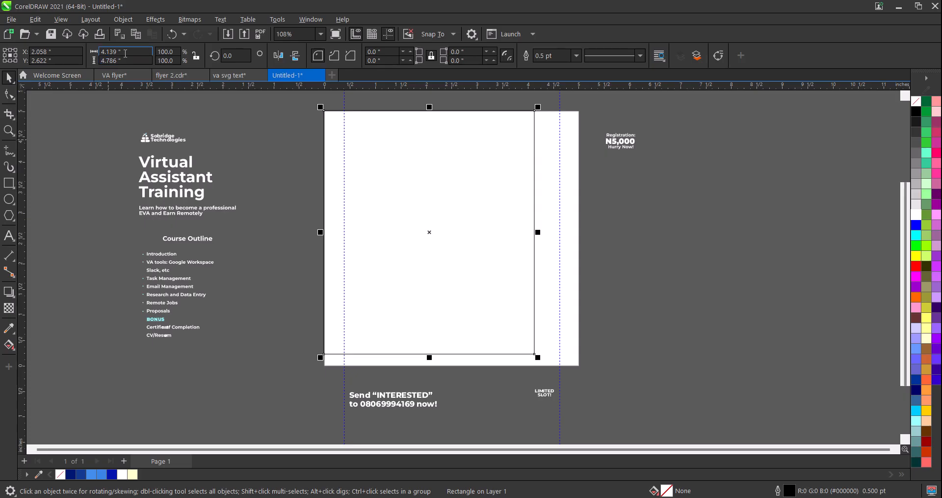
pyautogui.doubleClick(125, 53)
pyautogui.write('5')
pyautogui.press('Tab')
pyautogui.write('5')
pyautogui.press('Return')
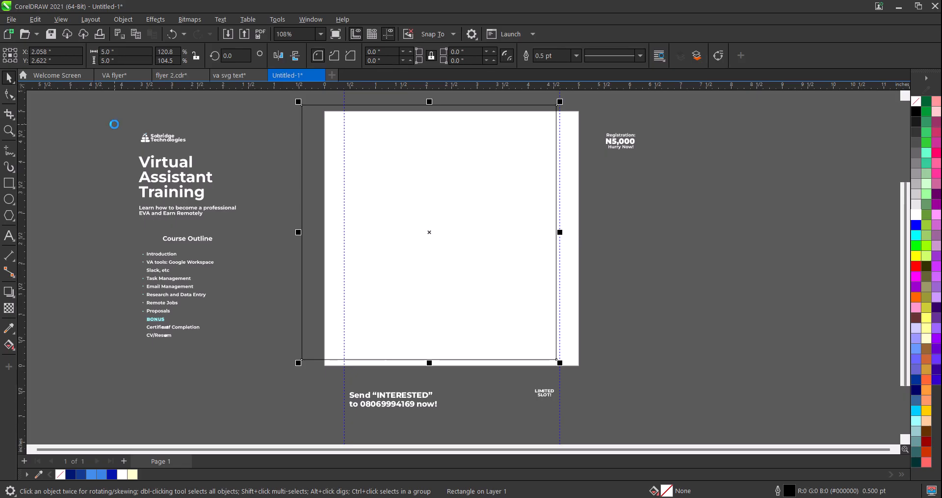
pyautogui.press('p')
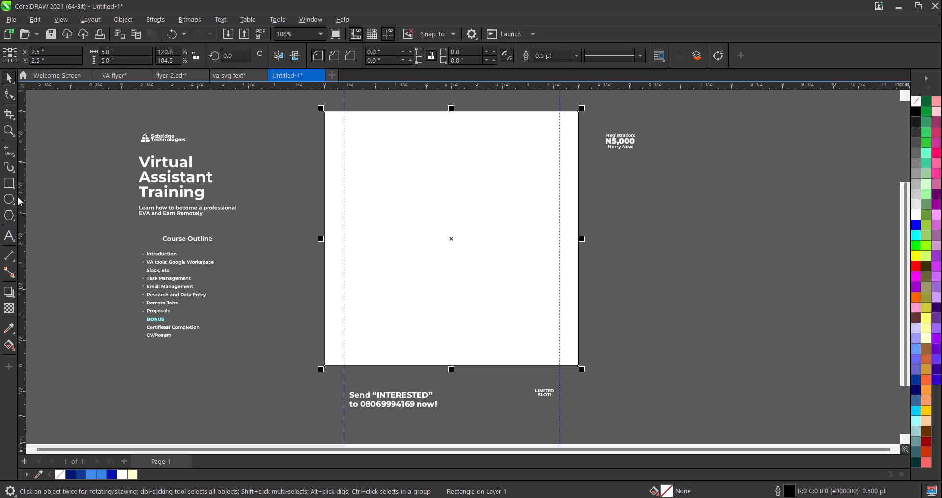
# Step: Draw a rectangle about 2.11 by 2.31 inches to the right of the page and round all its corners to about 0.23 inches
pyautogui.click(9, 184)
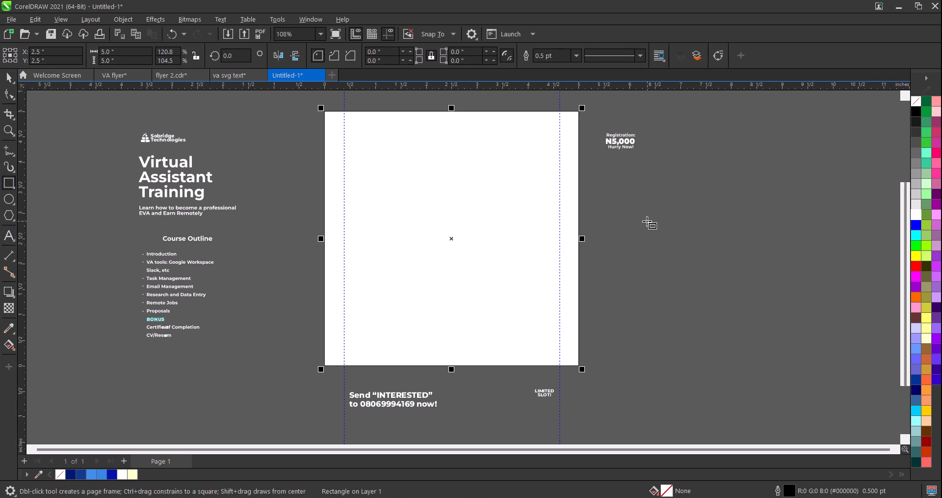
pyautogui.moveTo(646, 221); pyautogui.dragTo(754, 339)
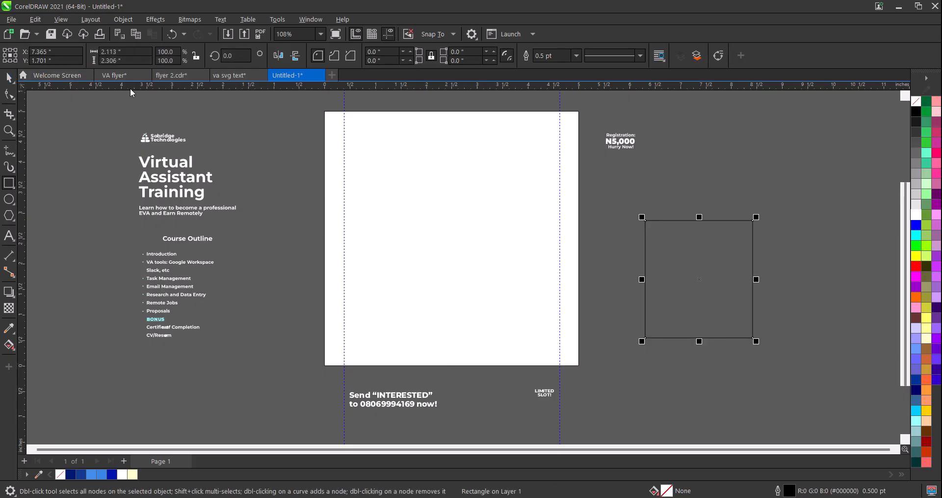
pyautogui.click(9, 92)
pyautogui.click(9, 94)
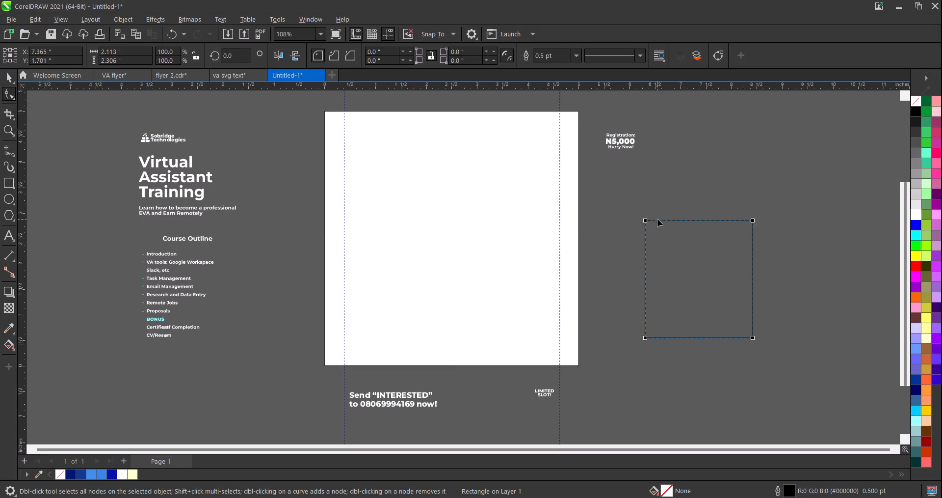
pyautogui.moveTo(646, 221); pyautogui.dragTo(657, 232)
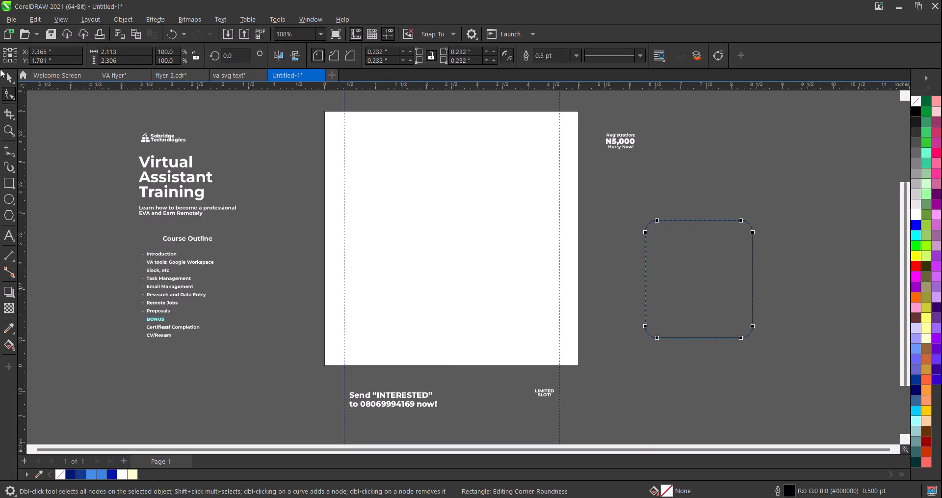
pyautogui.click(10, 77)
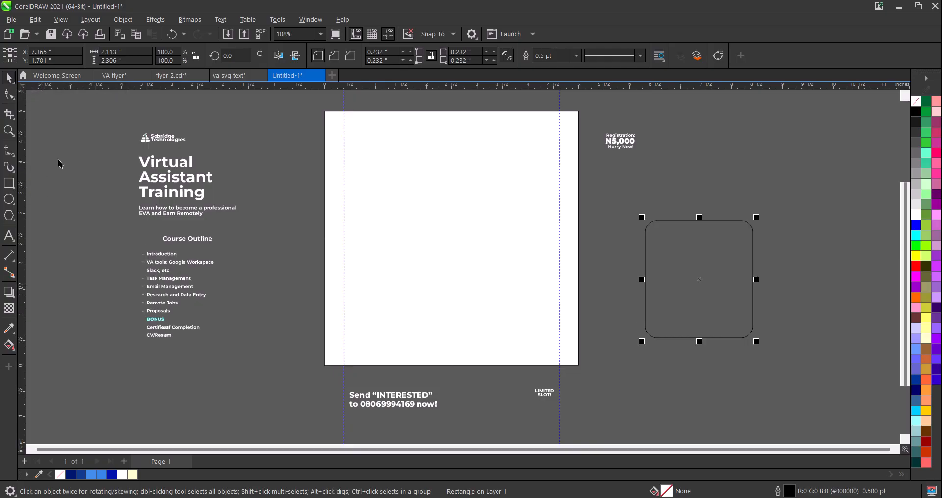
# Step: Draw a rectangular band about 5 by 1 inches across the full width of the page's bottom edge
pyautogui.click(8, 185)
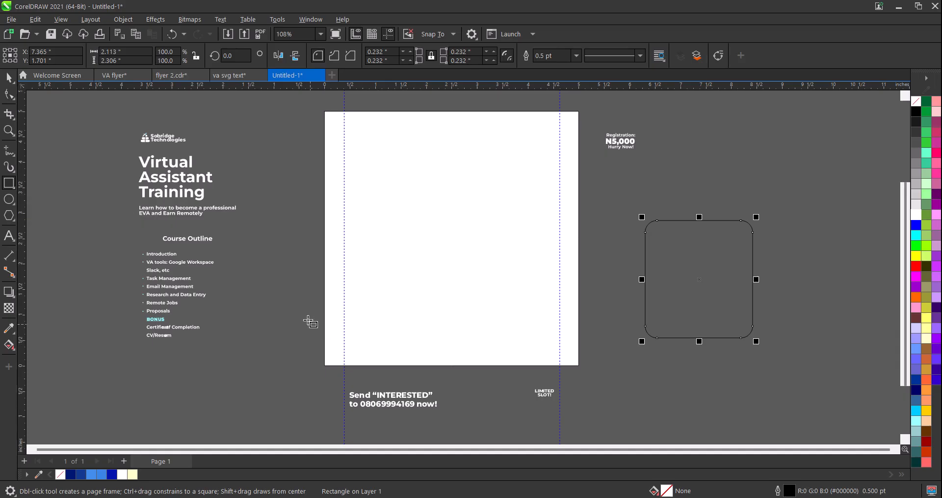
pyautogui.moveTo(324, 315)
pyautogui.mouseDown()
pyautogui.moveTo(496, 362)
pyautogui.moveTo(579, 367)
pyautogui.mouseUp()
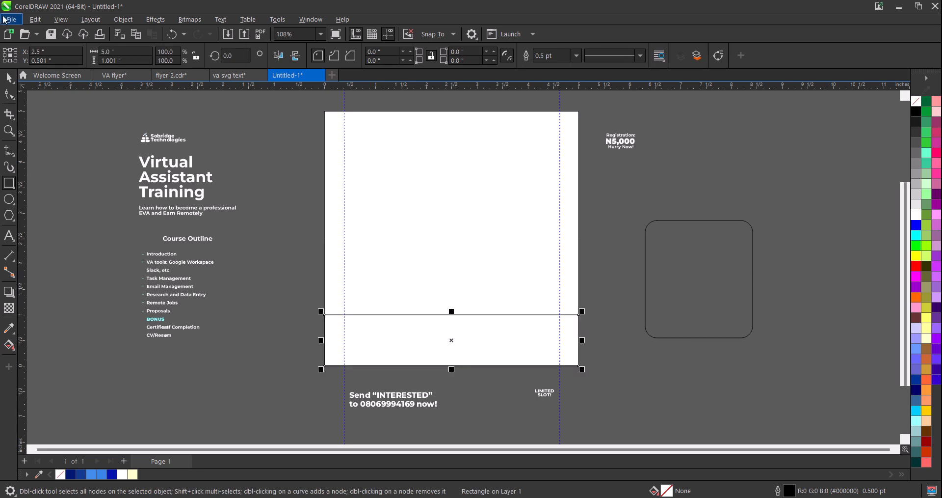
pyautogui.click(9, 77)
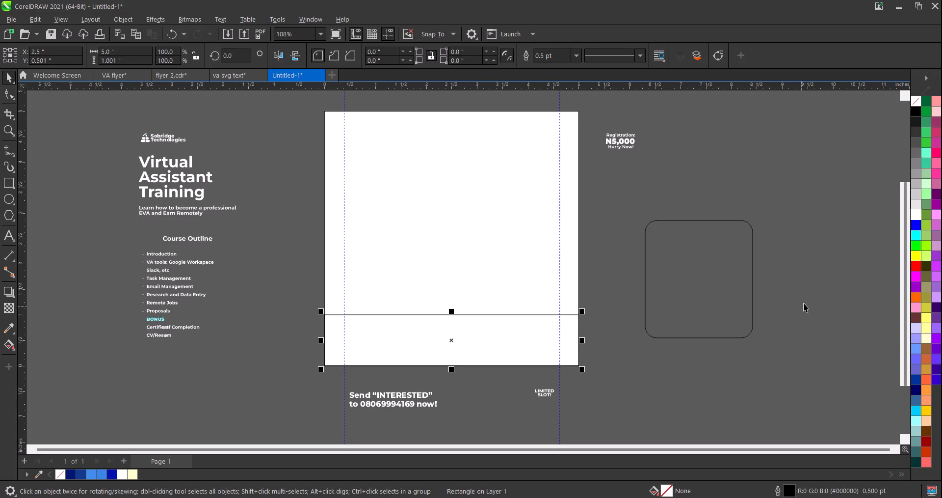
# Step: Fill the bottom band with a fountain fill running from Navy Blue to bright sky blue sampled from the color palette
pyautogui.click(919, 381)
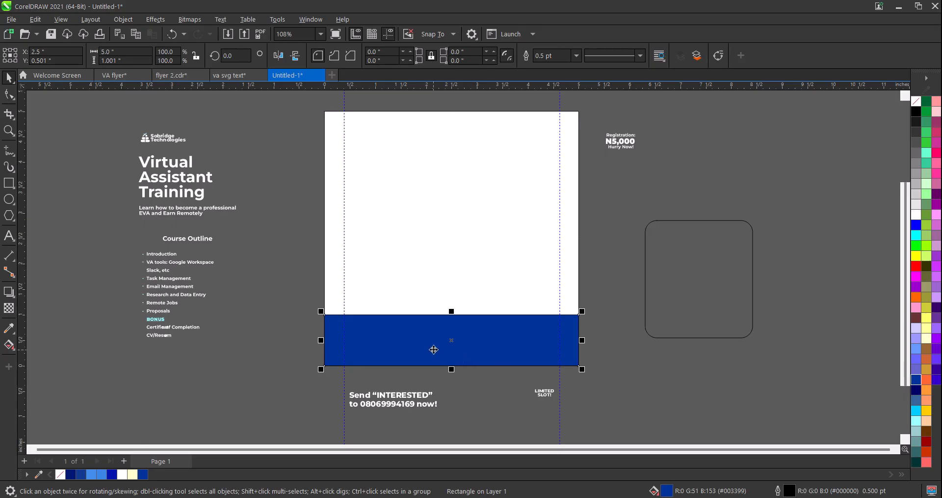
pyautogui.doubleClick(667, 490)
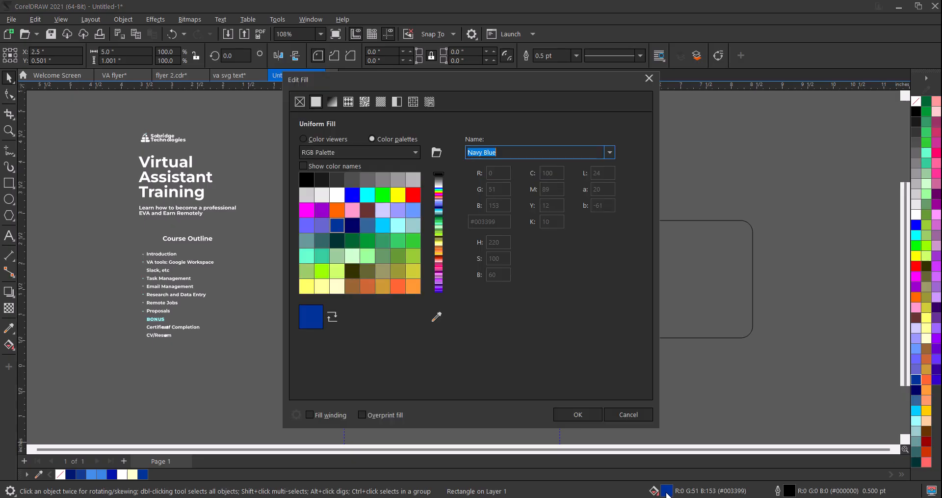
pyautogui.click(332, 105)
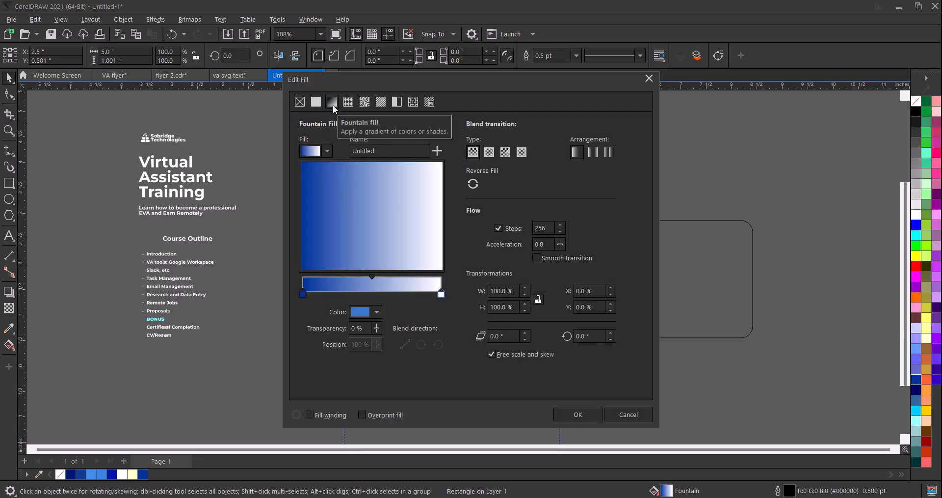
pyautogui.click(442, 294)
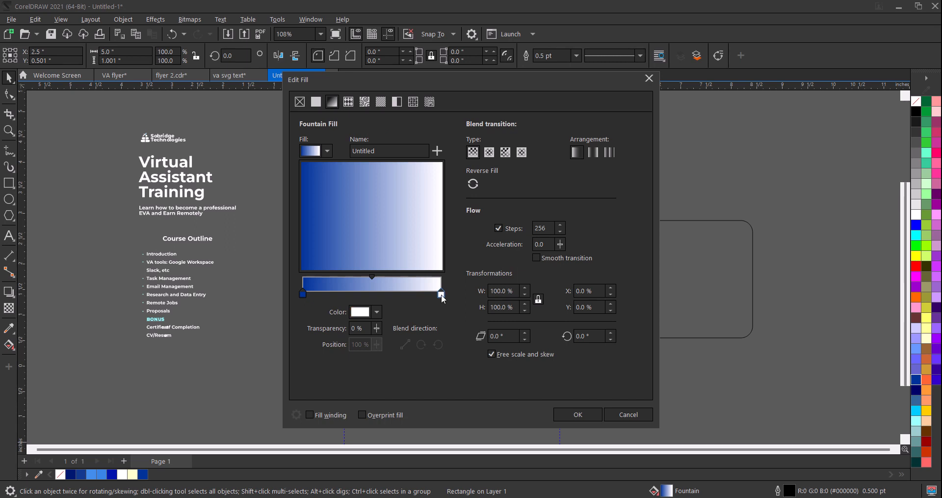
pyautogui.click(377, 314)
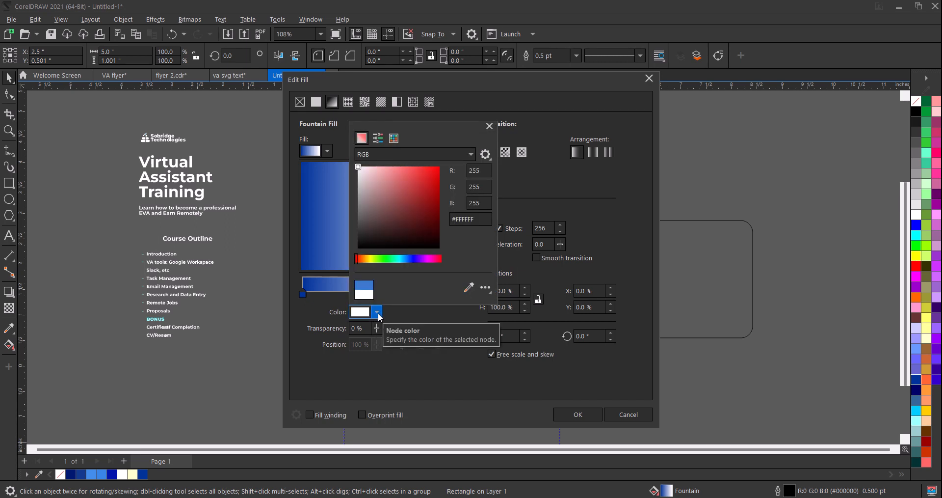
pyautogui.click(469, 289)
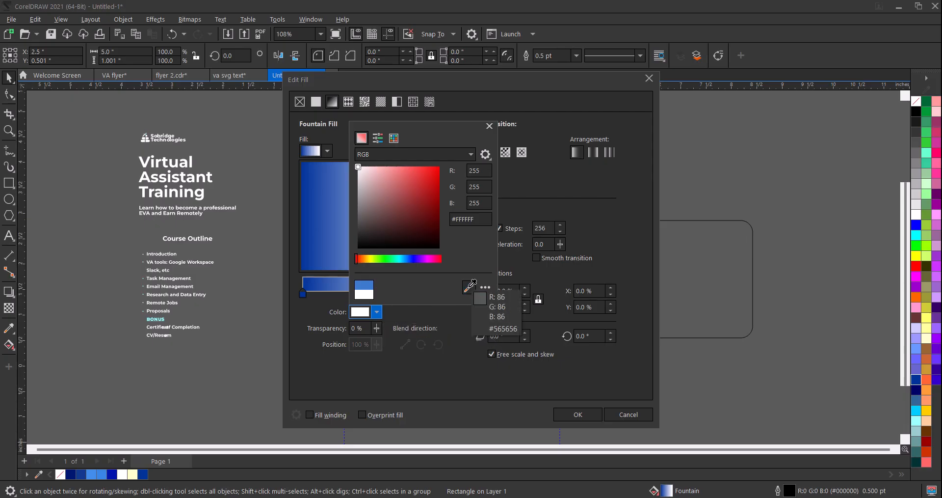
pyautogui.click(916, 411)
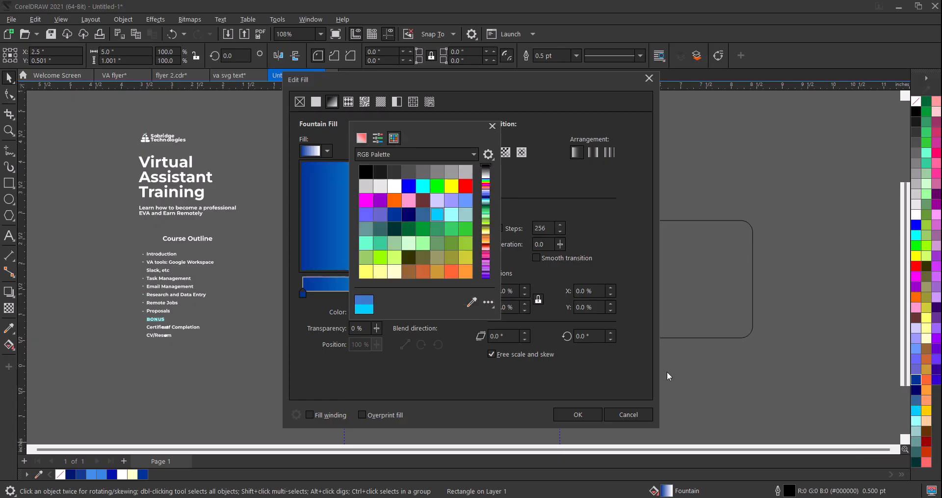
pyautogui.click(469, 349)
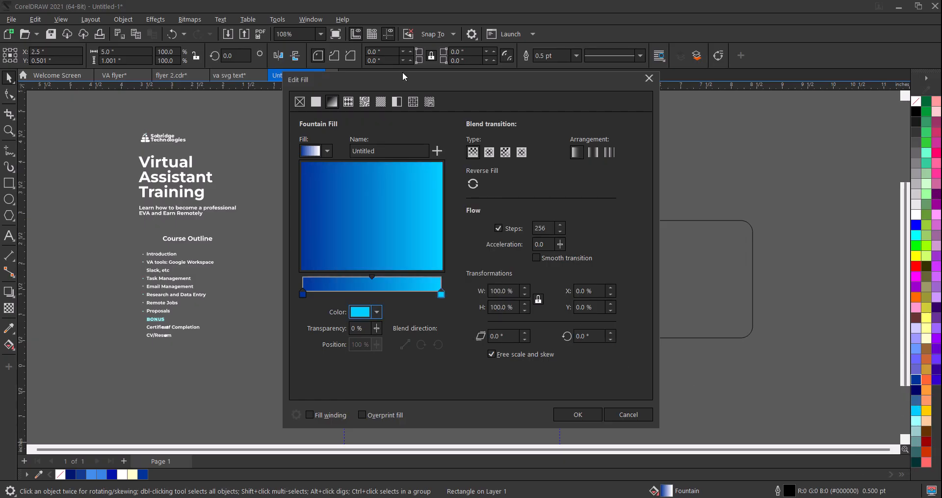
pyautogui.click(578, 414)
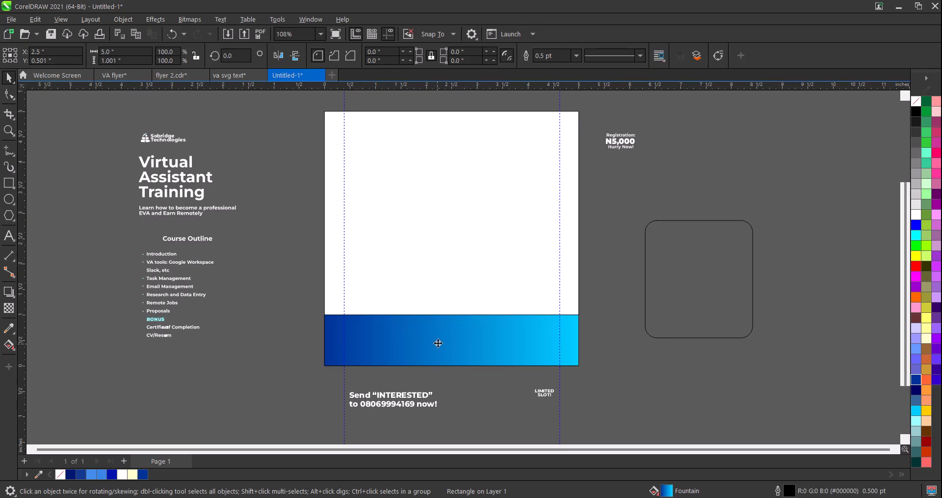
# Step: Remove the outline from the gradient band by setting its outline width to None
pyautogui.click(477, 342)
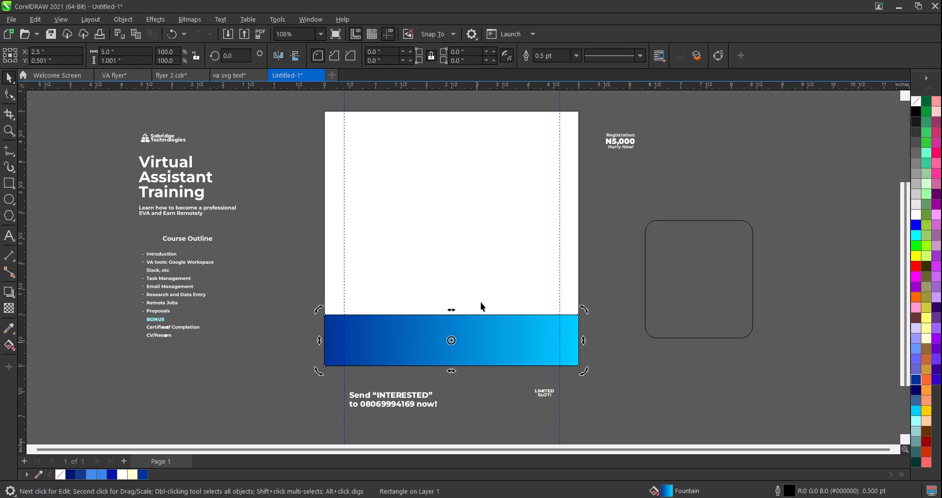
pyautogui.click(577, 56)
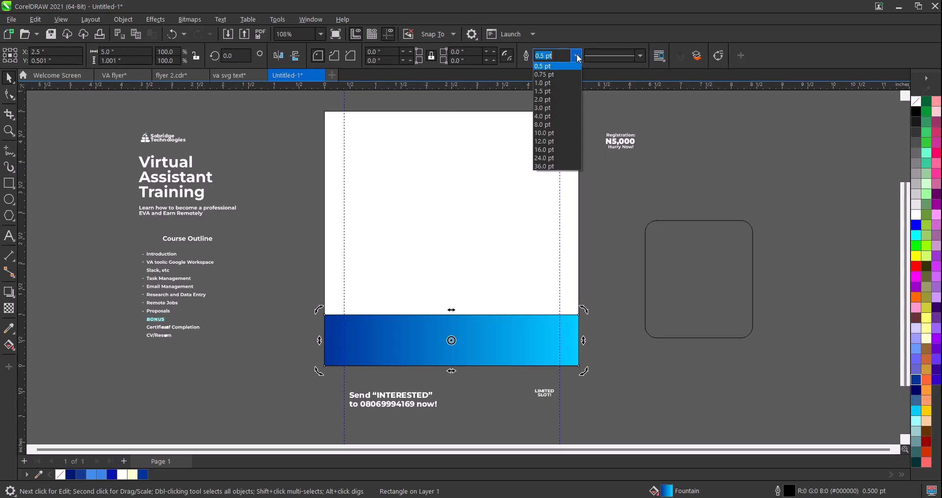
pyautogui.click(577, 57)
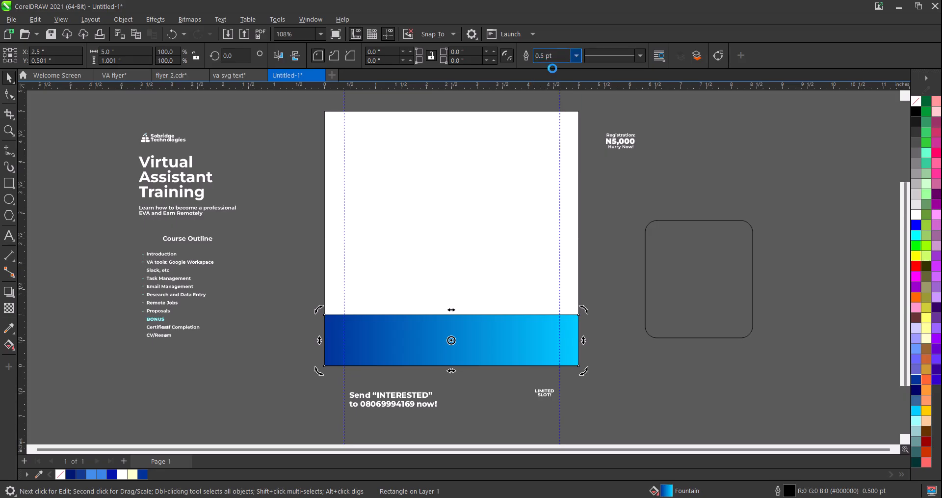
# Step: Set the outline width of the page-sized square to None
pyautogui.scroll(5, 588, 183)
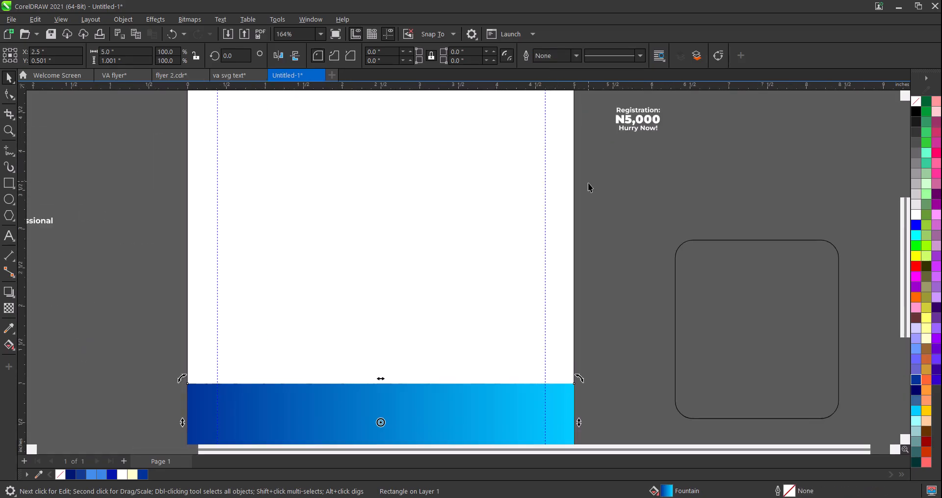
pyautogui.scroll(-7, 576, 192)
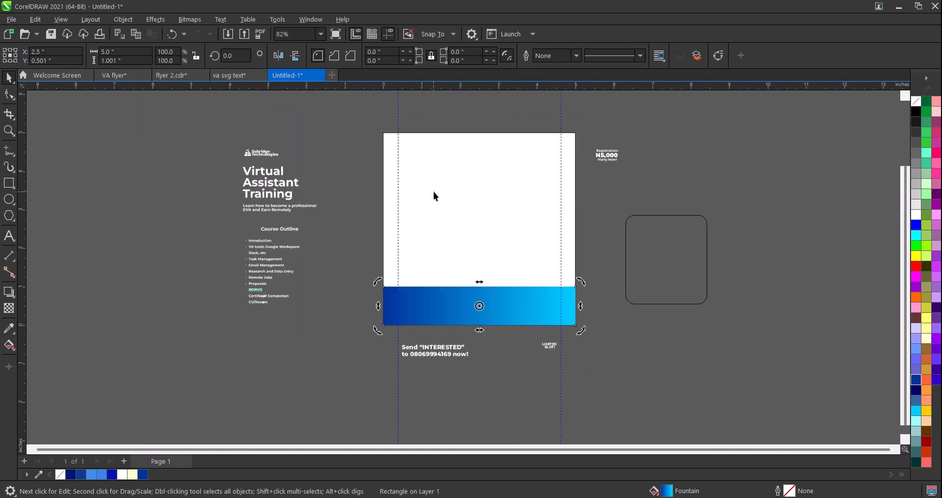
pyautogui.click(434, 192)
pyautogui.scroll(2, 410, 131)
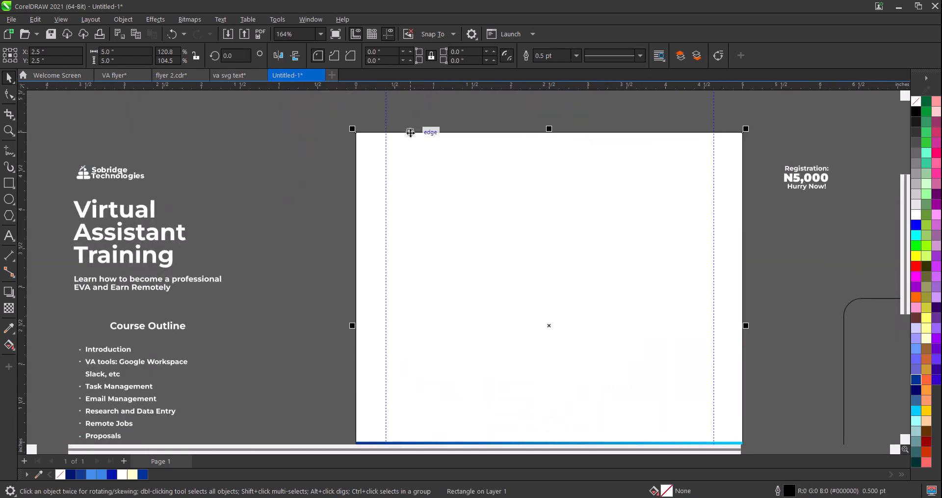
pyautogui.scroll(-3, 410, 131)
pyautogui.click(577, 55)
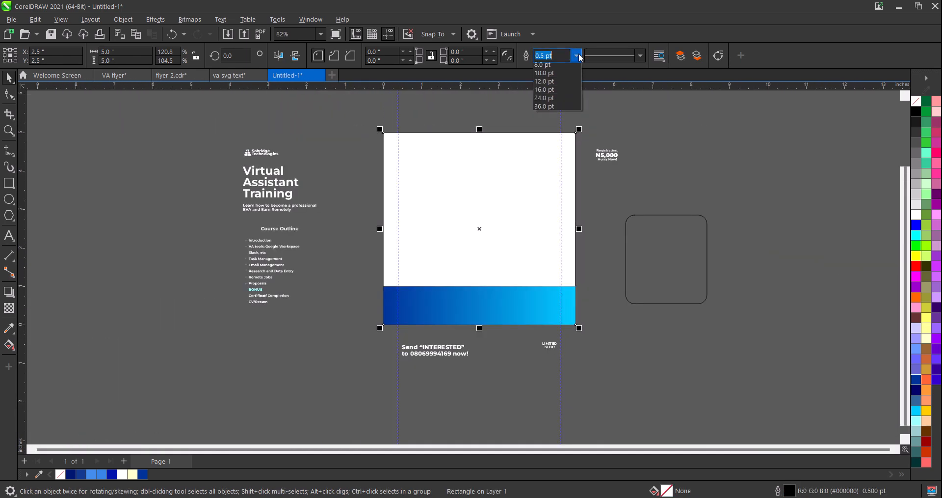
pyautogui.click(542, 65)
# Step: Move the rounded rectangle onto the page beside the left guideline, overlapping the top of the gradient band
pyautogui.scroll(1, 464, 174)
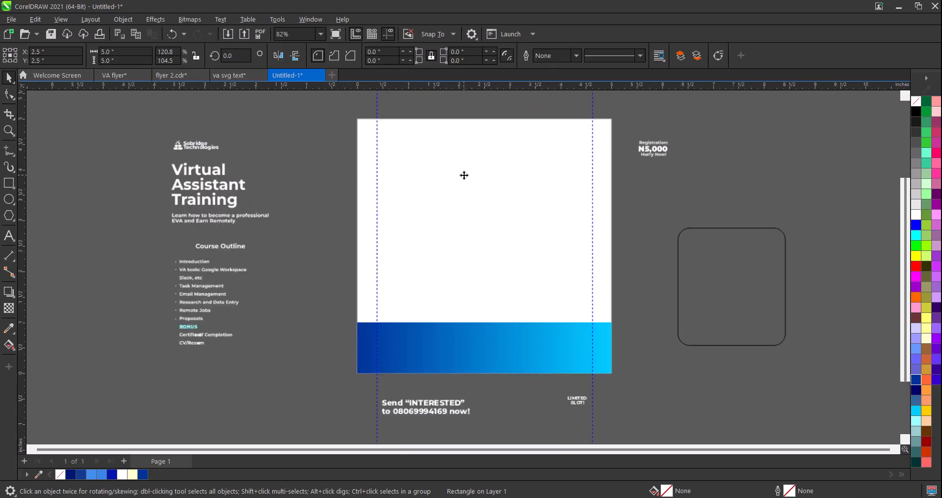
pyautogui.scroll(-1, 465, 174)
pyautogui.click(670, 273)
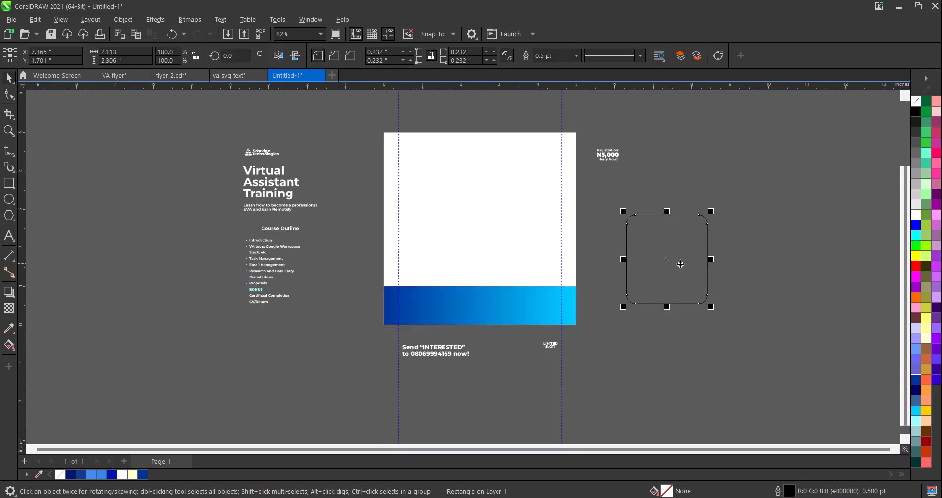
pyautogui.moveTo(679, 263); pyautogui.dragTo(456, 265)
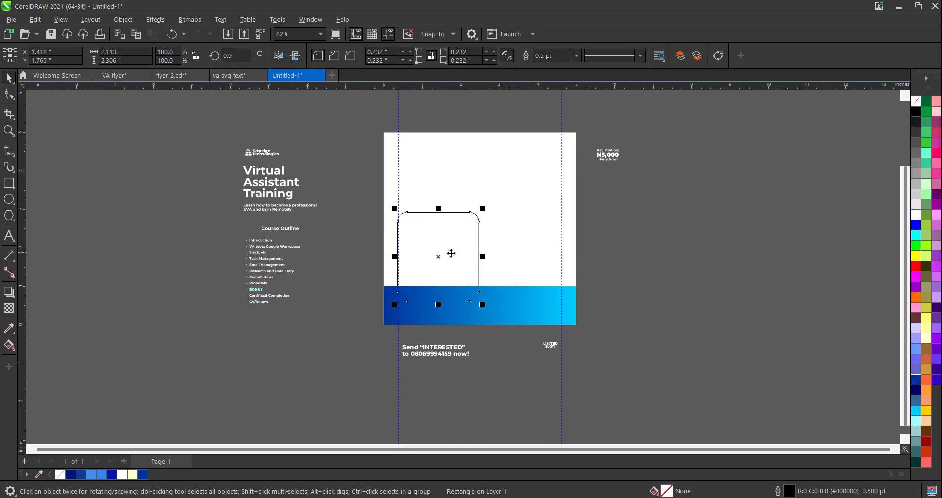
# Step: Bring the rounded rectangle to the front of the page and accept moving it to another layer
pyautogui.scroll(2, 451, 252)
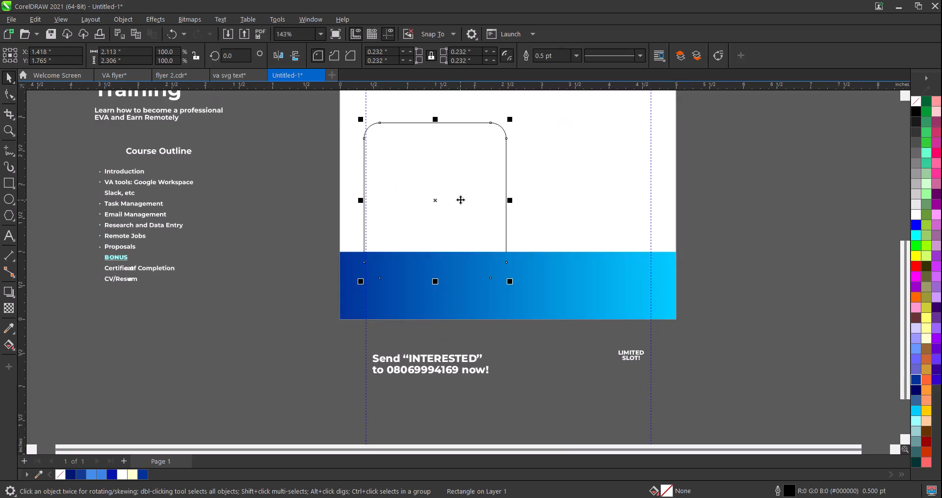
pyautogui.rightClick(434, 199)
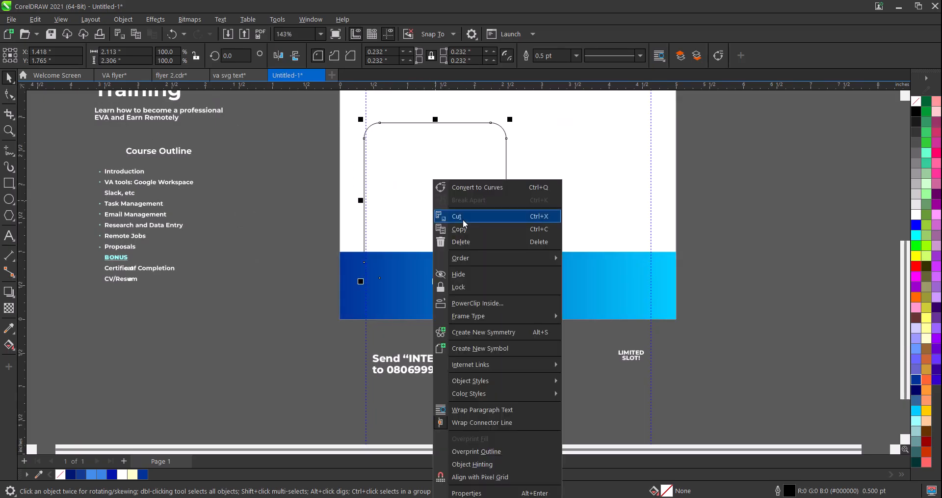
pyautogui.moveTo(473, 260)
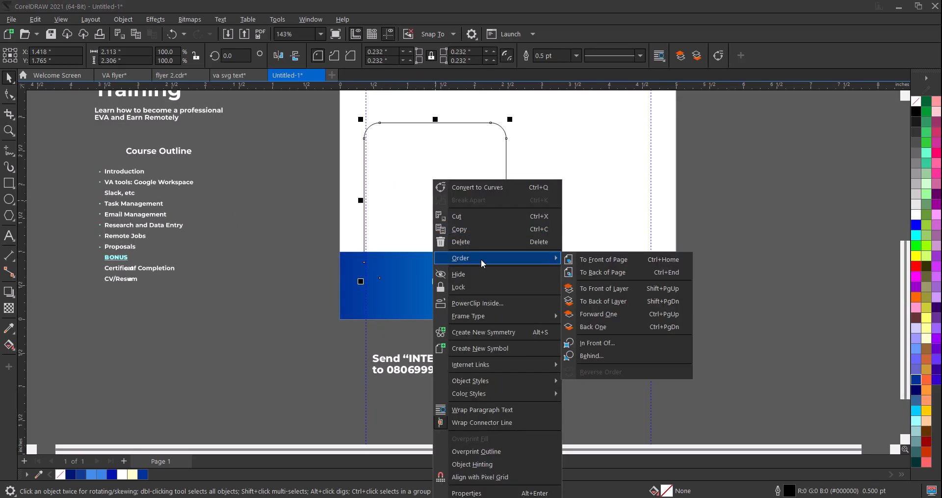
pyautogui.click(597, 260)
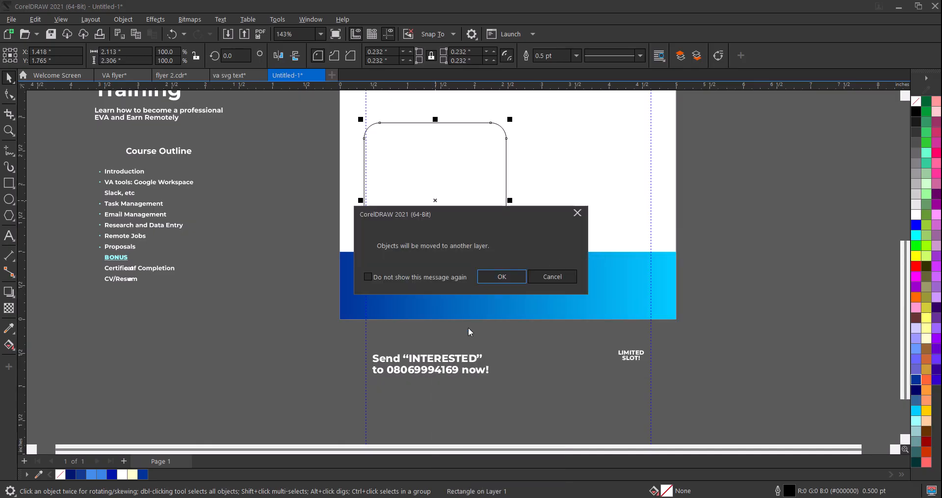
pyautogui.click(509, 277)
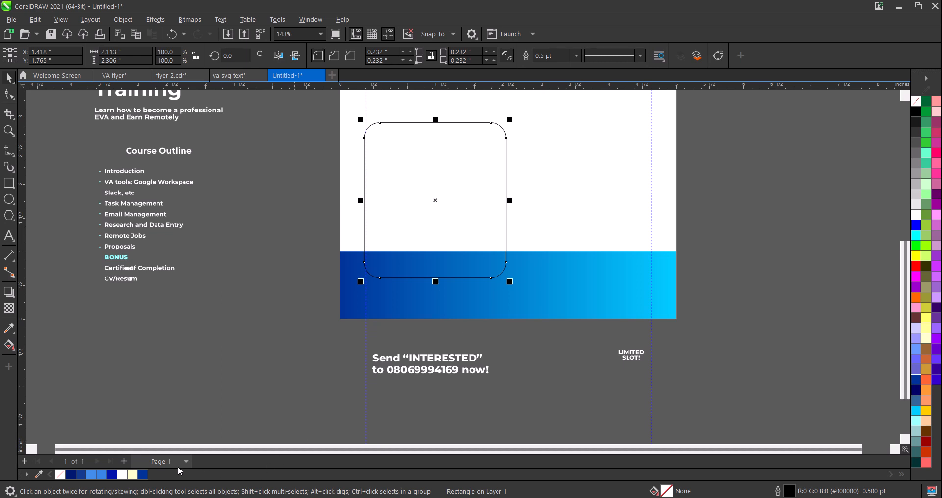
# Step: Fill the rounded rectangle with Navy Blue and set its outline width to None
pyautogui.click(147, 474)
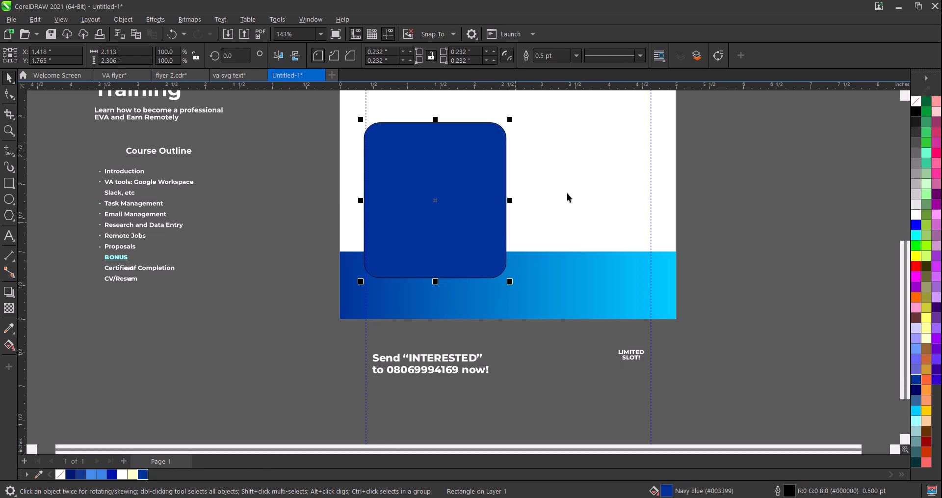
pyautogui.click(576, 57)
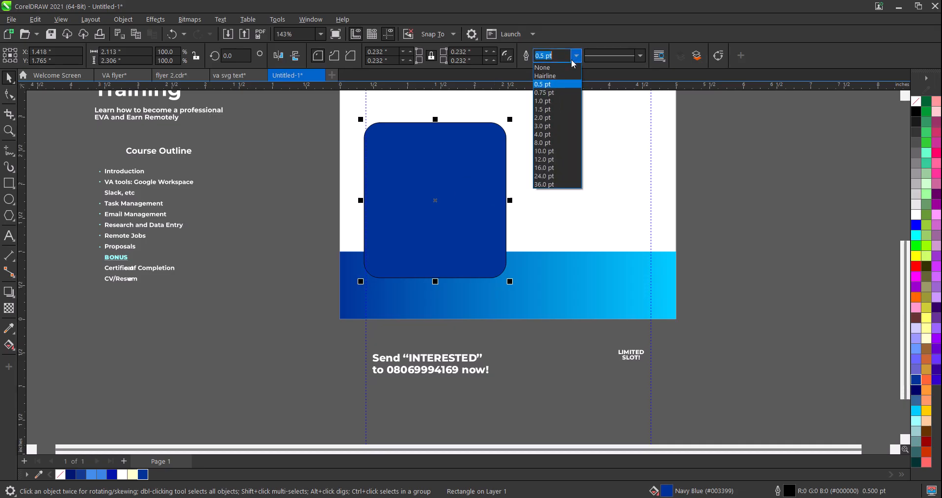
pyautogui.click(566, 68)
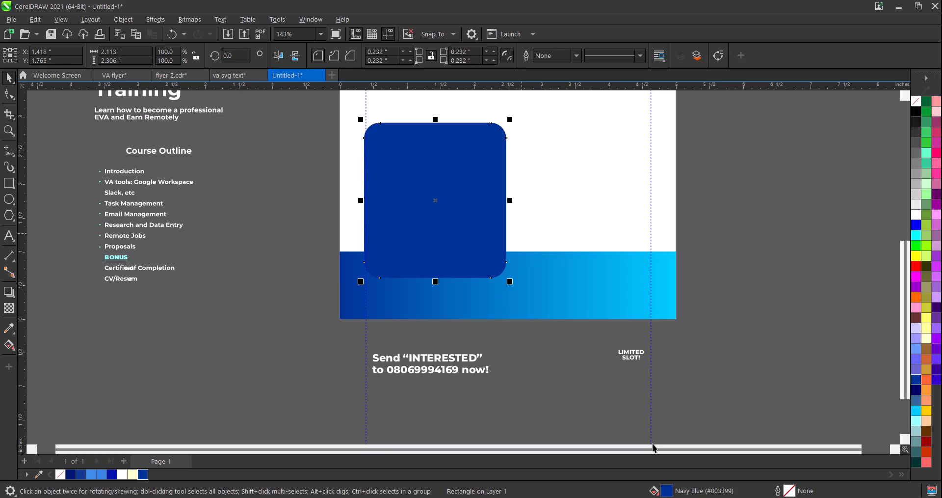
# Step: Give the rounded panel an elliptical fountain fill between Navy Blue and bright sky blue sampled from the color palette
pyautogui.doubleClick(667, 491)
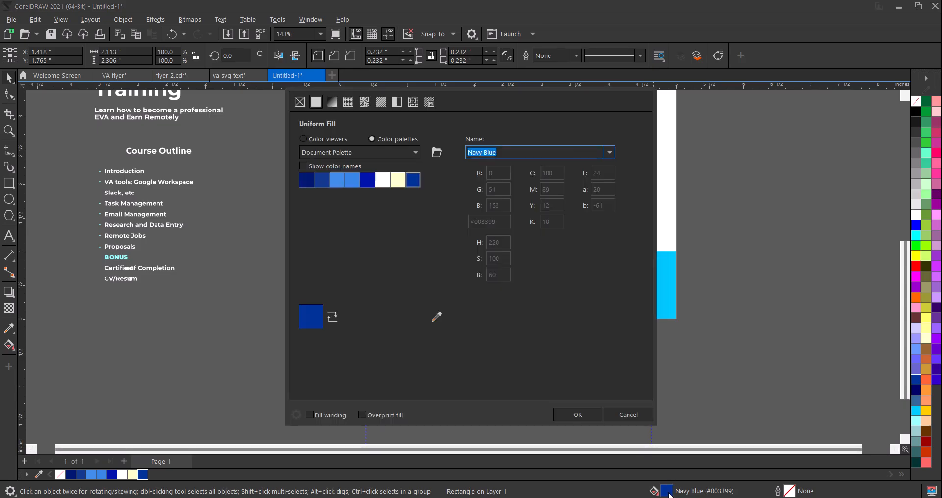
pyautogui.click(340, 101)
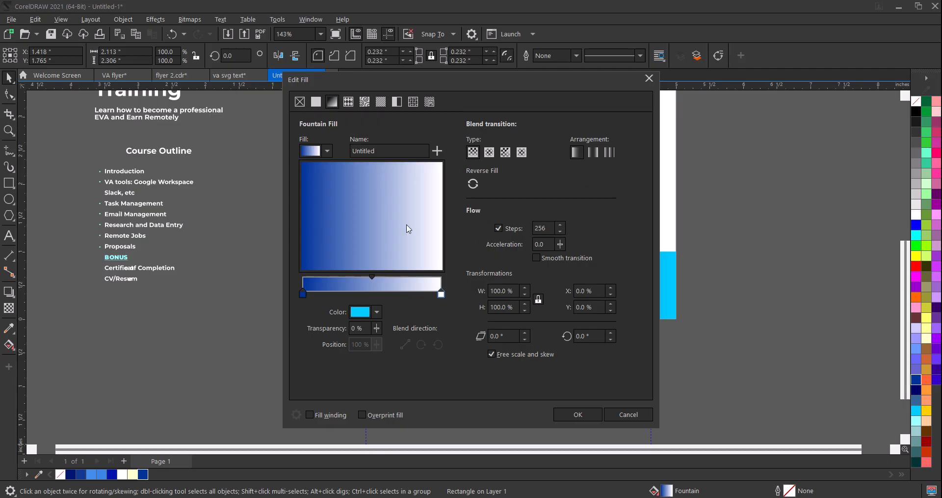
pyautogui.click(441, 293)
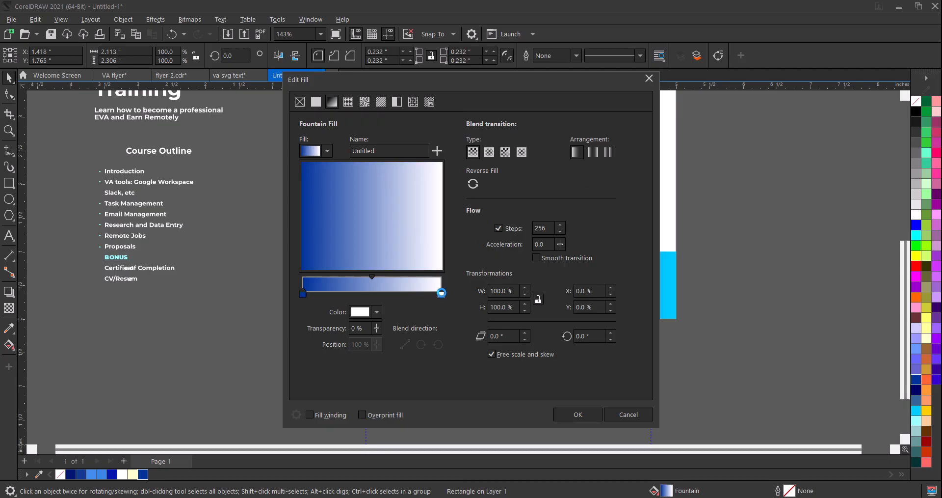
pyautogui.click(375, 312)
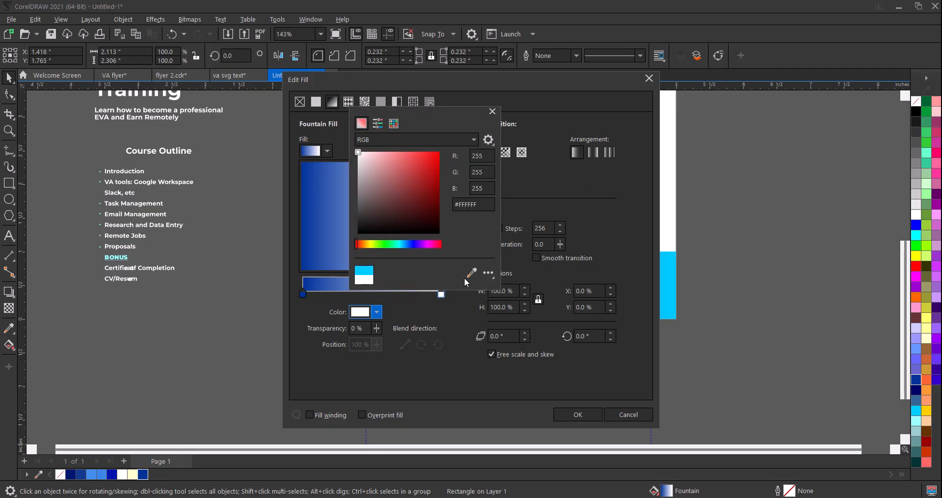
pyautogui.click(471, 273)
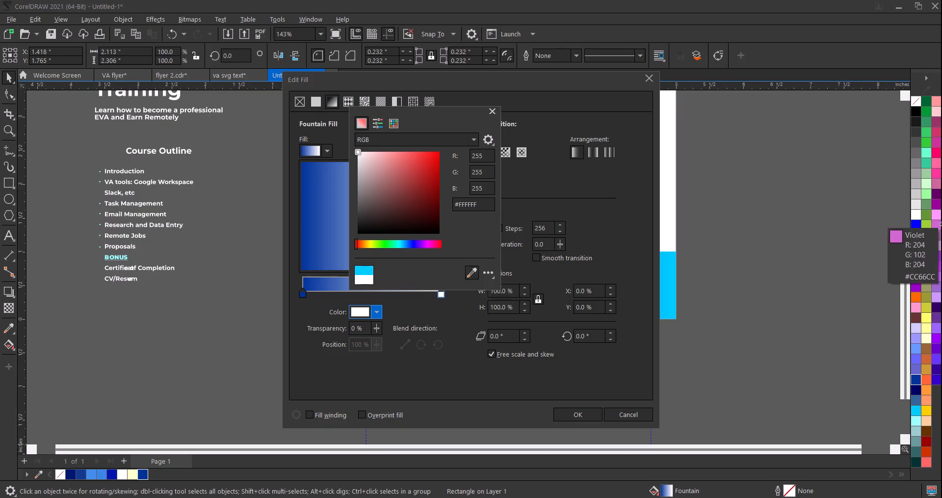
pyautogui.click(914, 411)
pyautogui.click(574, 415)
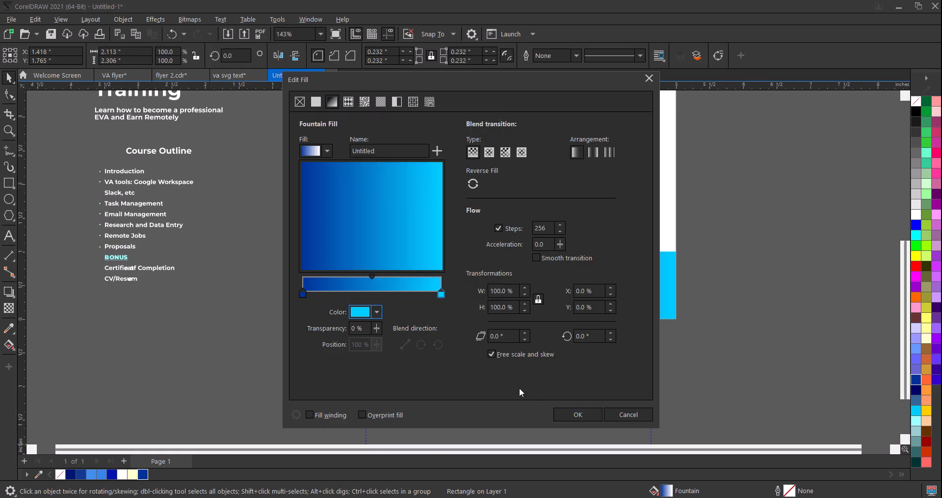
pyautogui.click(488, 153)
pyautogui.click(578, 415)
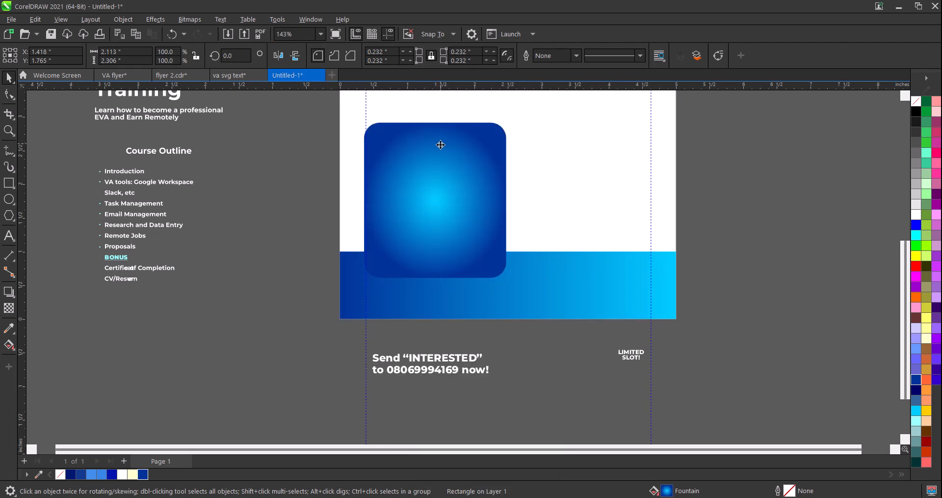
# Step: Draw a tall rectangle about 1.5 by 4.02 inches in the empty area beyond the registration text
pyautogui.scroll(-3, 402, 183)
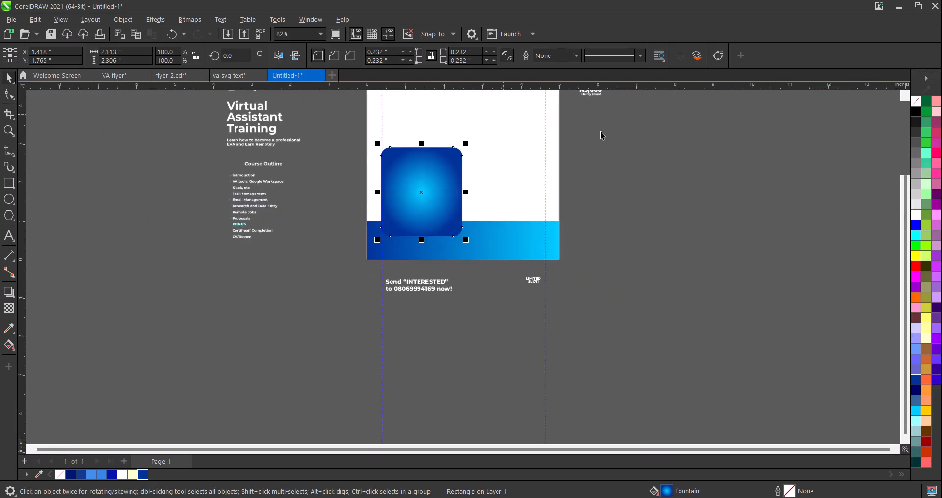
pyautogui.scroll(2, 906, 223)
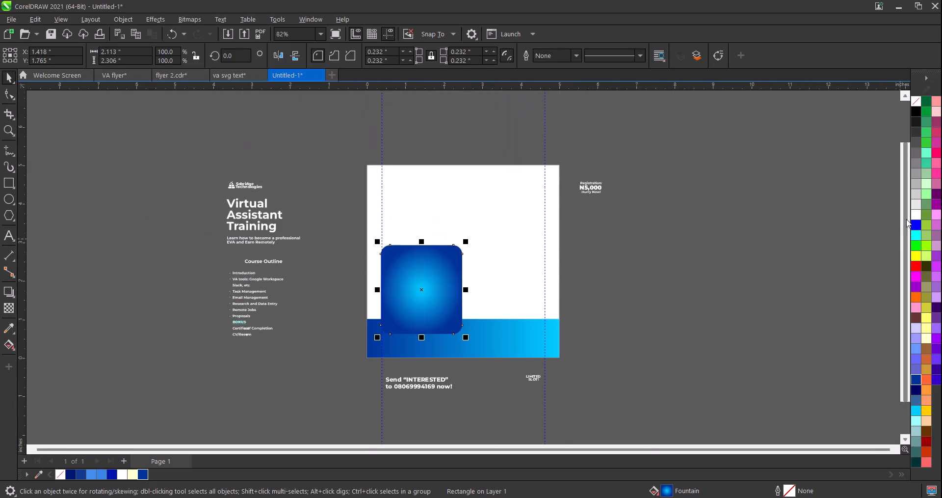
pyautogui.click(7, 185)
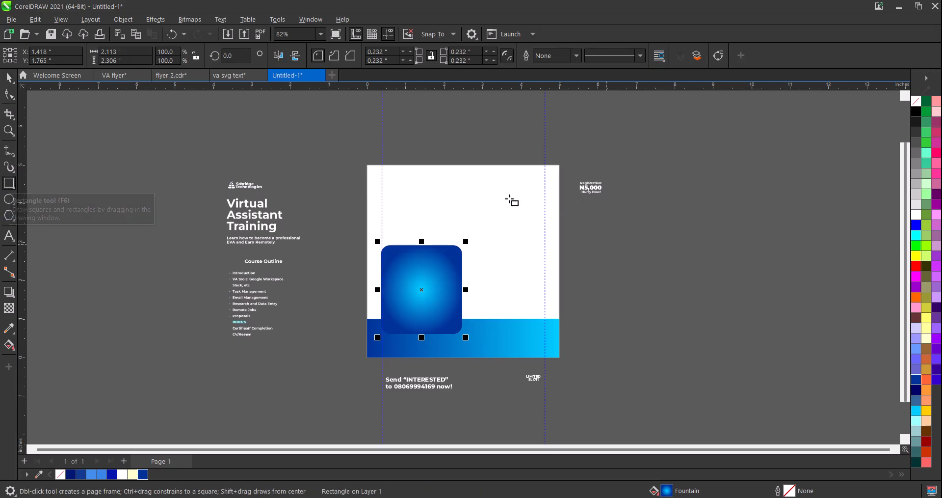
pyautogui.moveTo(654, 184); pyautogui.dragTo(713, 339)
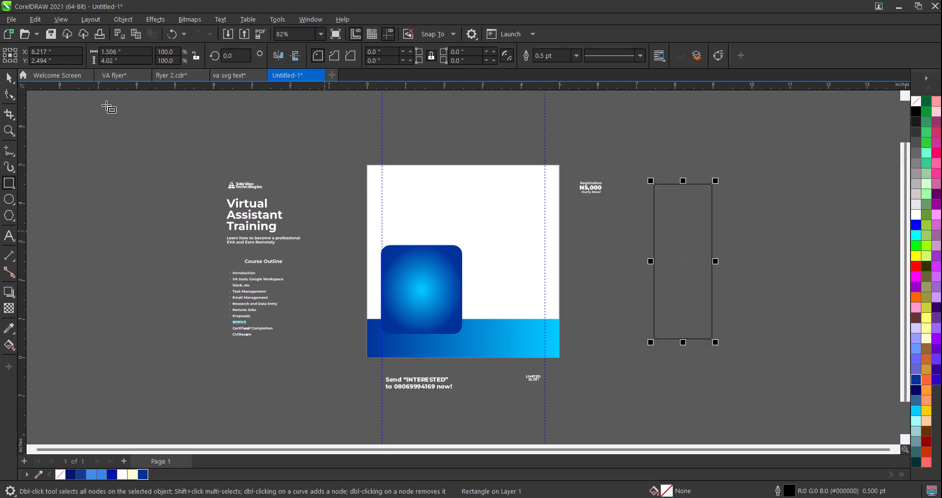
pyautogui.click(14, 82)
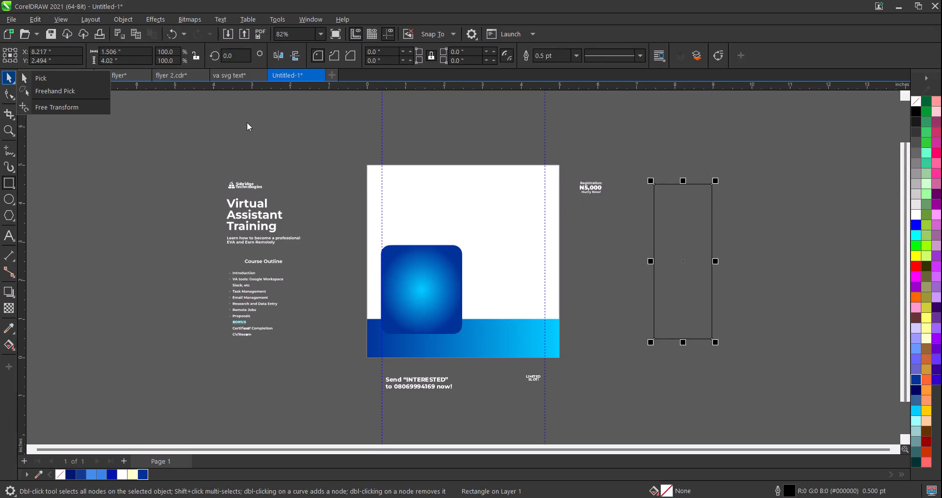
pyautogui.click(41, 79)
# Step: Round only the two upper corners of the tall rectangle to a radius of about 0.184 inches
pyautogui.scroll(3, 705, 206)
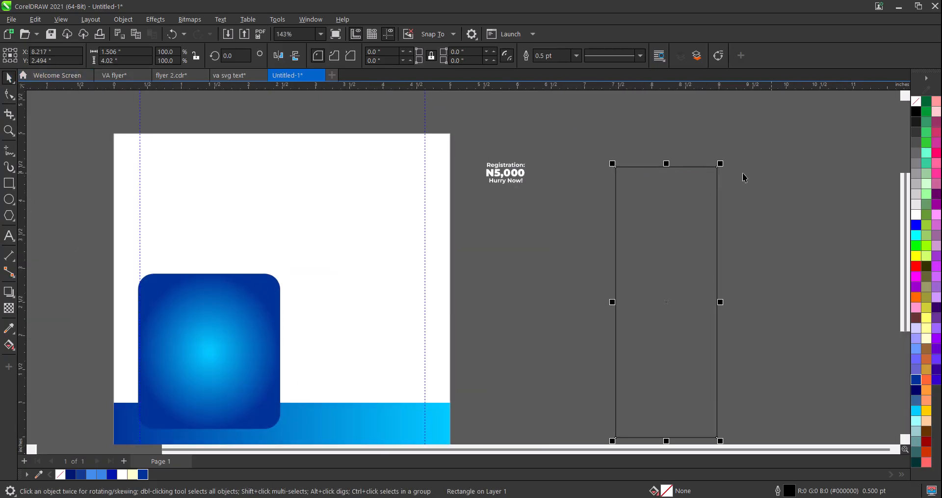
pyautogui.scroll(-3, 722, 173)
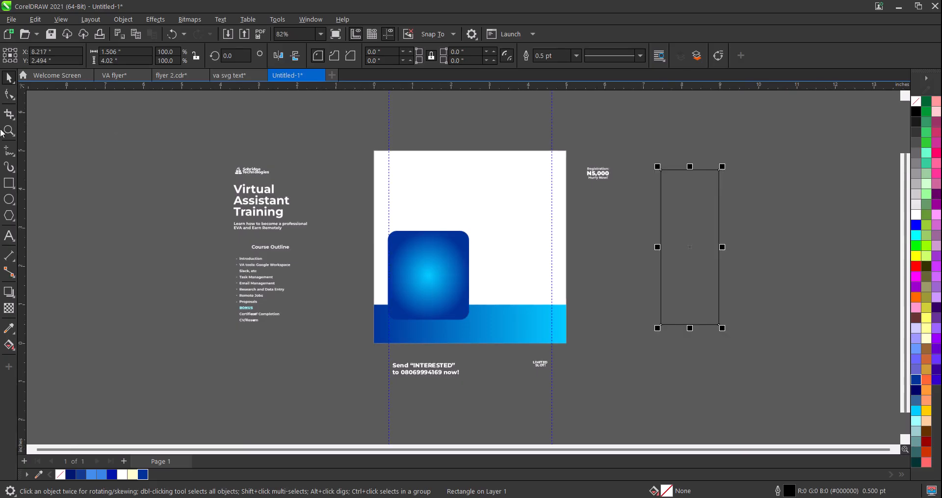
pyautogui.click(8, 95)
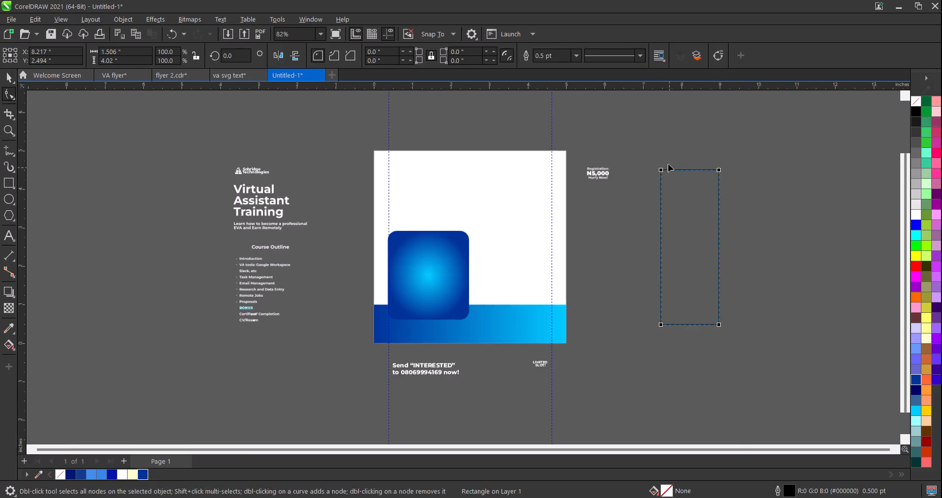
pyautogui.scroll(6, 671, 168)
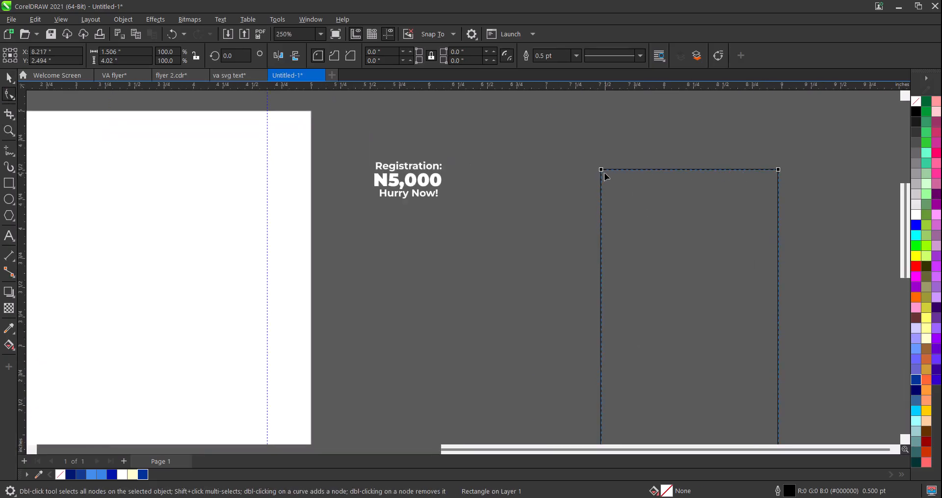
pyautogui.moveTo(603, 170); pyautogui.dragTo(603, 174)
pyautogui.moveTo(779, 173); pyautogui.dragTo(774, 192)
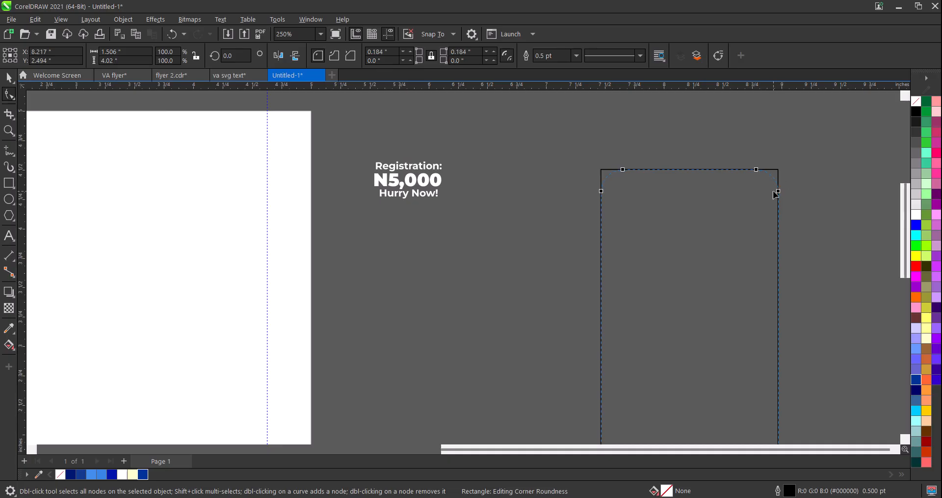
pyautogui.scroll(-2, 737, 201)
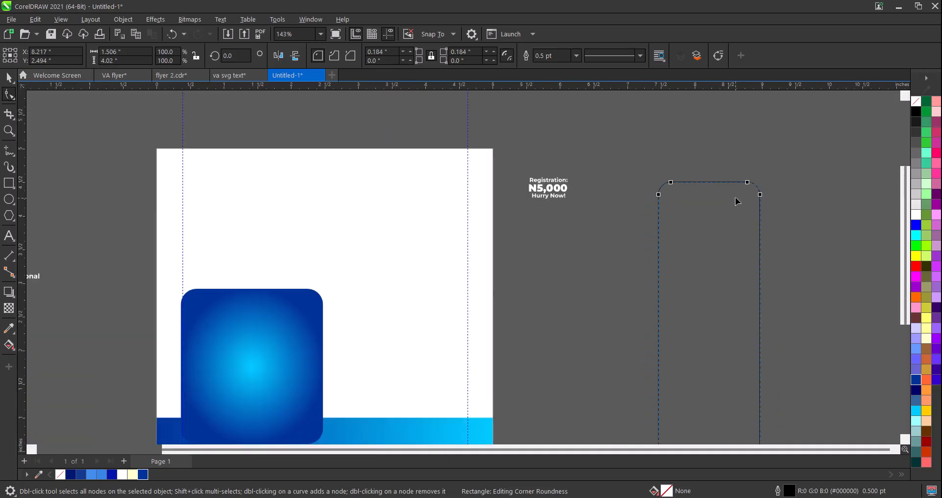
pyautogui.click(11, 82)
pyautogui.scroll(-1, 669, 293)
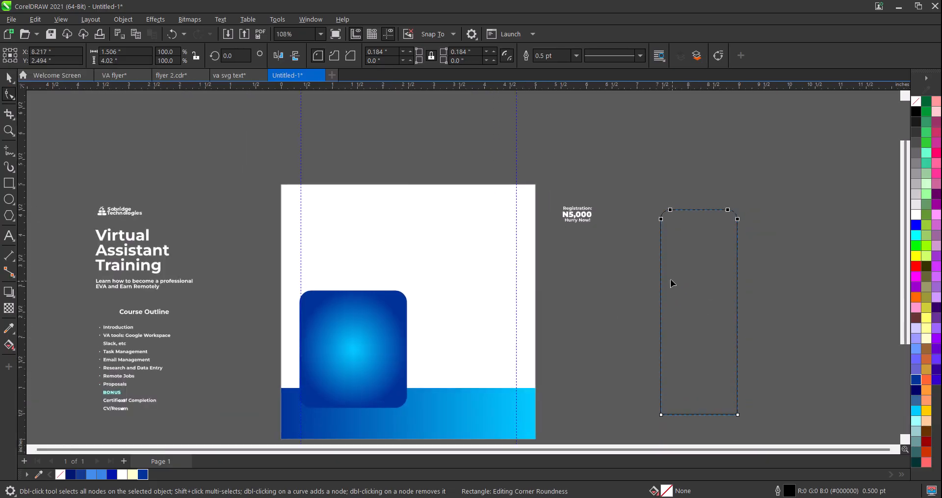
pyautogui.click(6, 87)
pyautogui.scroll(-1, 679, 300)
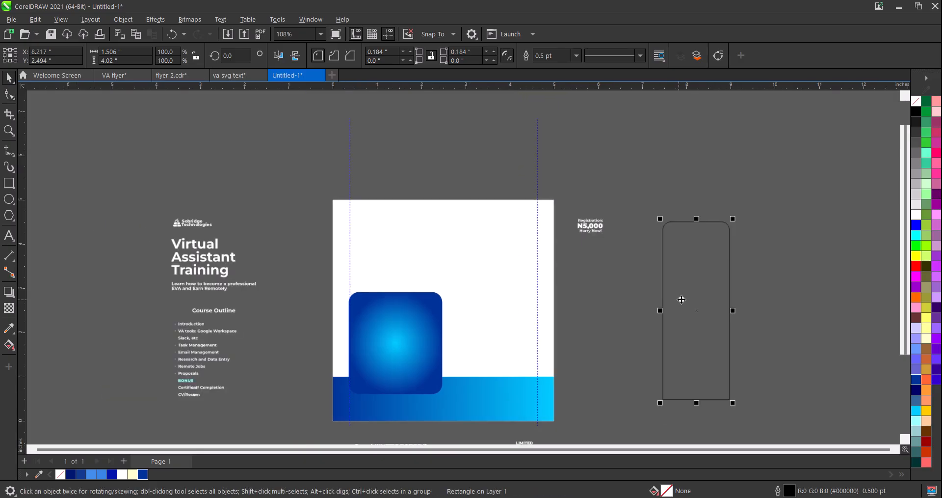
# Step: Import the Wallpaper for iPhone image and place it above the text column at about 1.914 by 2.869 inches
pyautogui.click(227, 38)
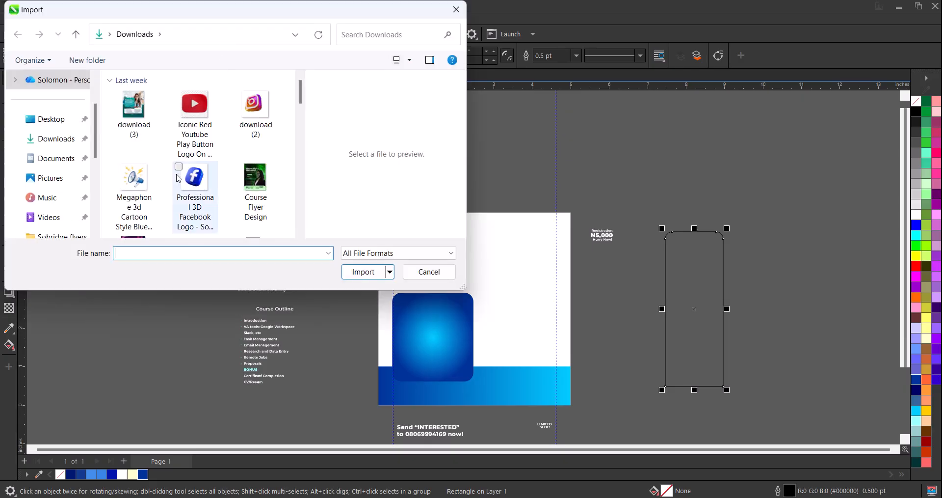
pyautogui.scroll(-3, 304, 101)
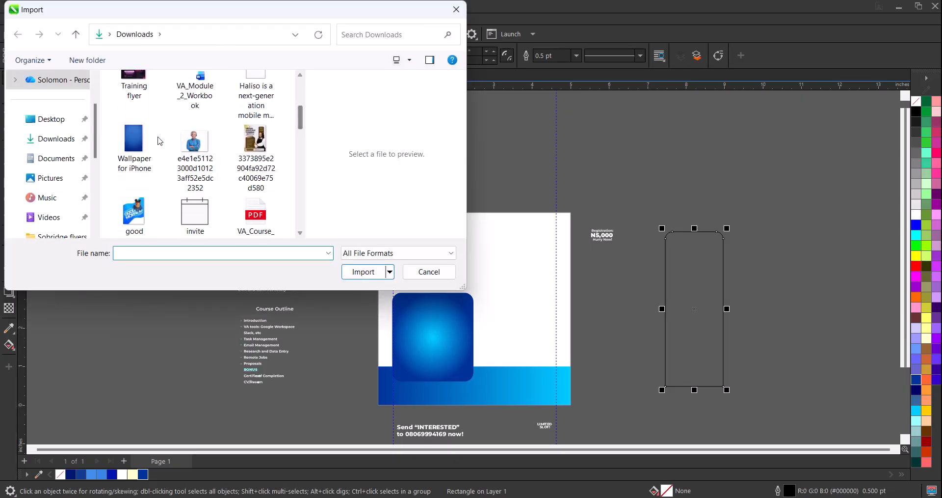
pyautogui.click(135, 142)
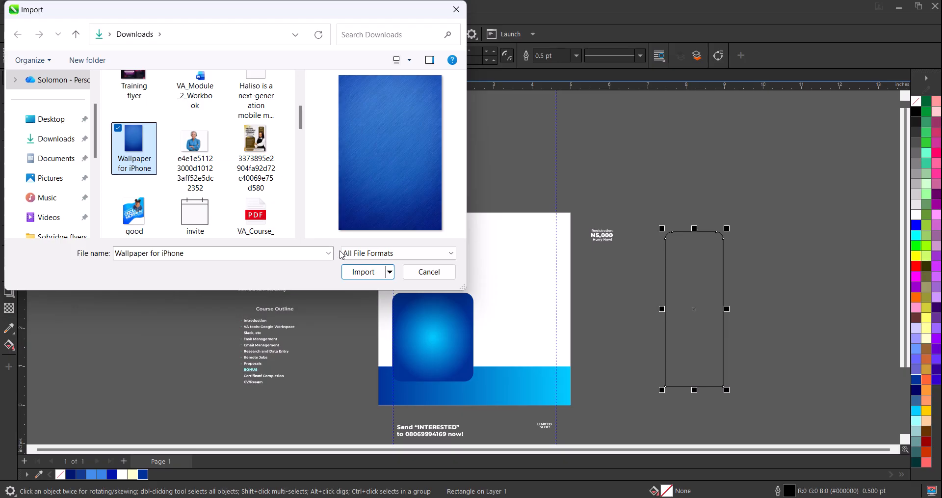
pyautogui.click(352, 273)
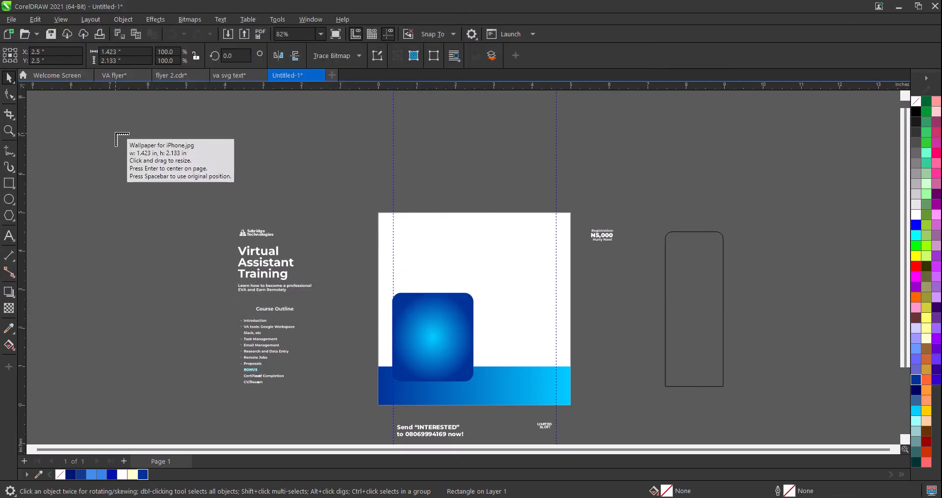
pyautogui.moveTo(115, 133); pyautogui.dragTo(188, 287)
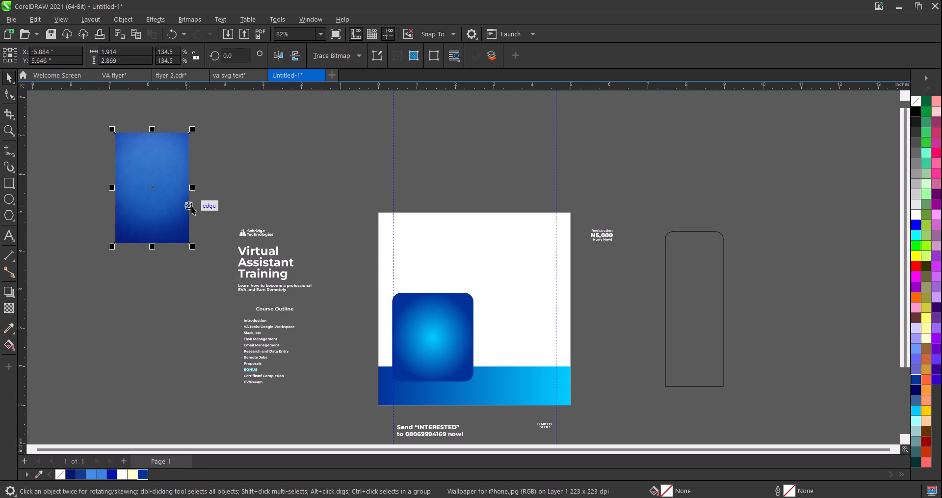
# Step: Duplicate the blue wallpaper image and move the copy beside the page's upper left corner
pyautogui.hotkey('ctrl', 'd')
pyautogui.moveTo(178, 178); pyautogui.dragTo(354, 170)
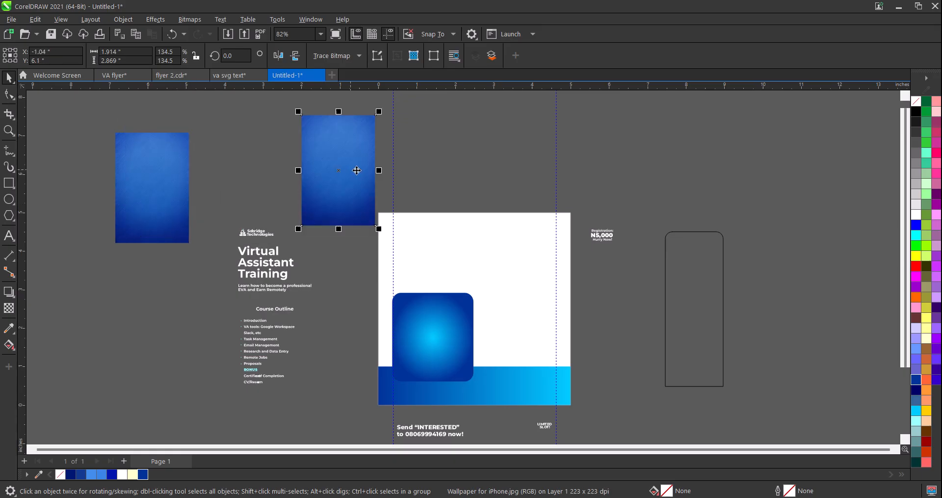
# Step: PowerClip the wallpaper copy beside the page's upper left corner inside the rounded radial-gradient panel
pyautogui.click(422, 317)
pyautogui.click(349, 172)
pyautogui.click(123, 20)
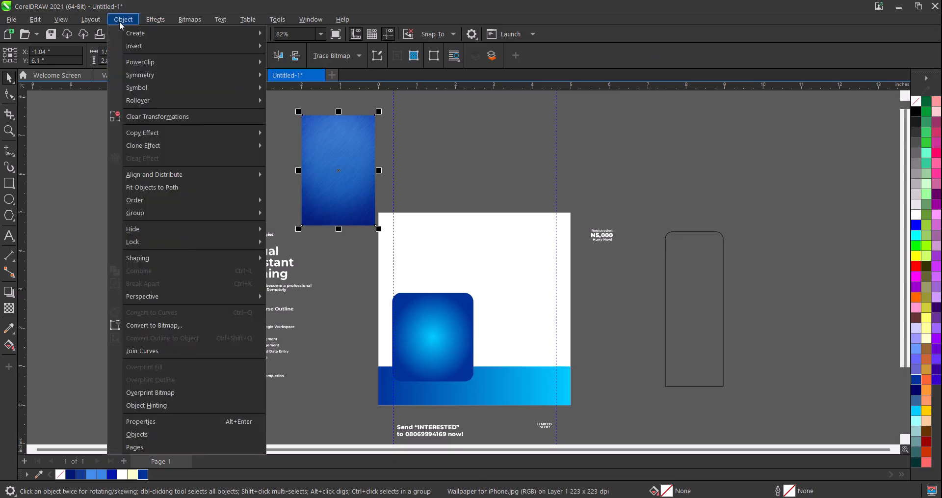
pyautogui.moveTo(155, 63)
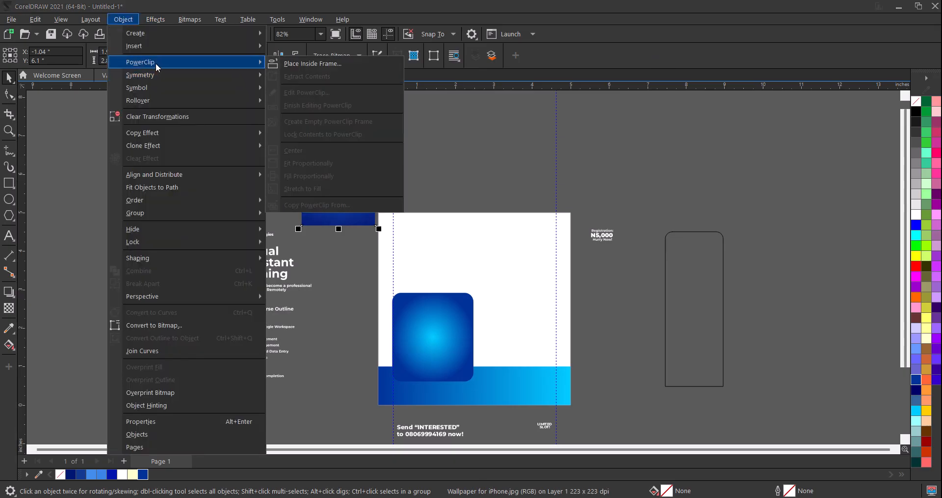
pyautogui.click(310, 64)
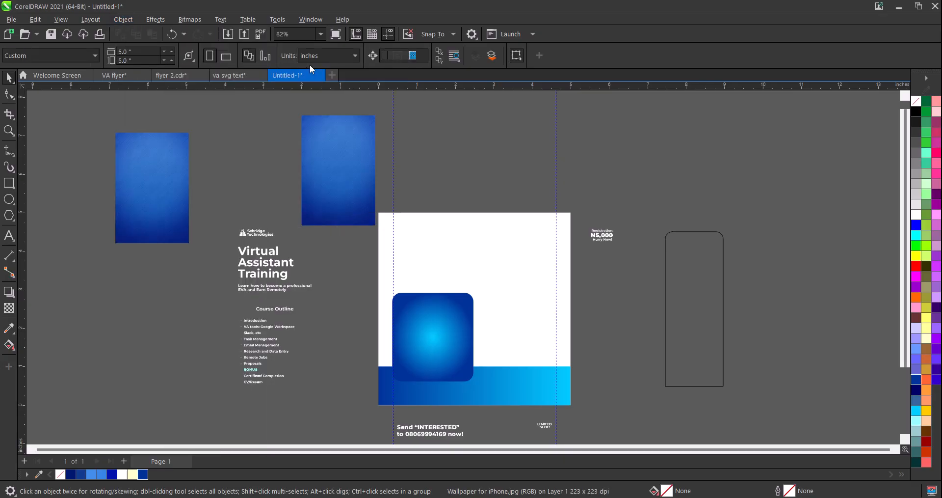
pyautogui.click(400, 305)
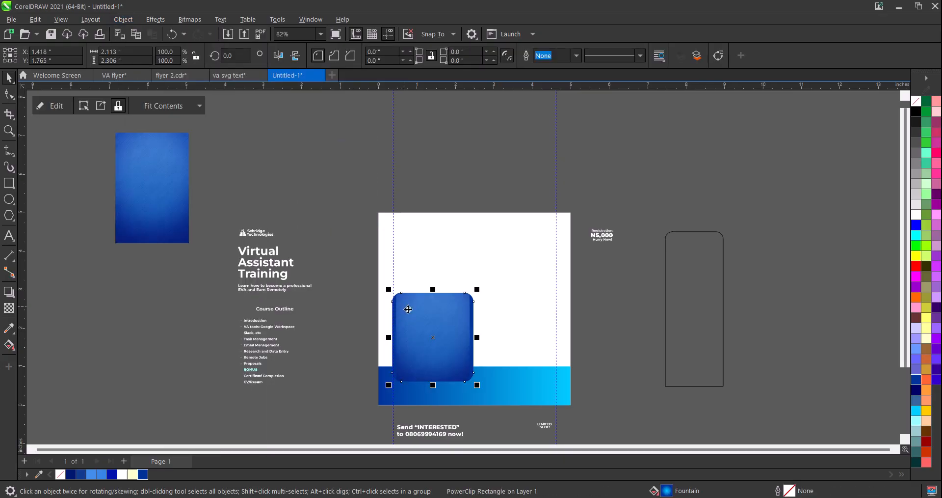
# Step: Open the rounded panel's PowerClip contents and enlarge the wallpaper about its centre to about 2.528 by 3.789 inches, covering the whole frame
pyautogui.scroll(2, 443, 334)
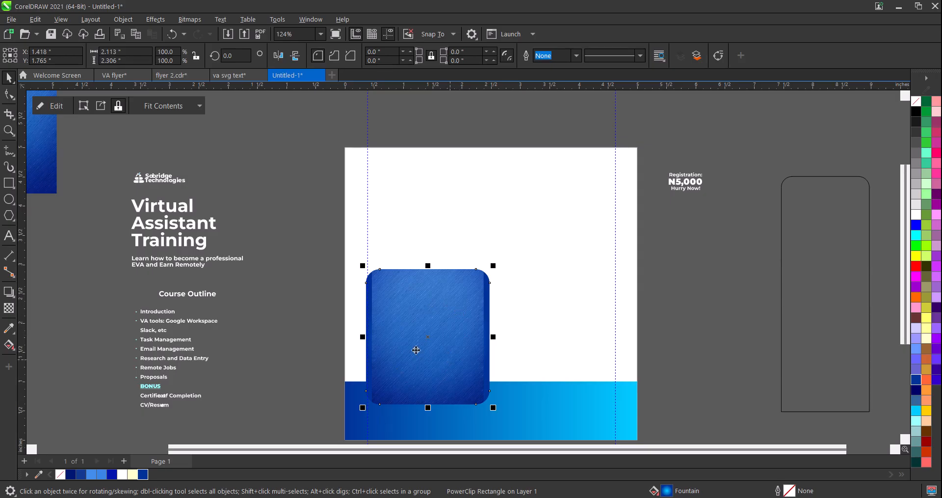
pyautogui.click(46, 106)
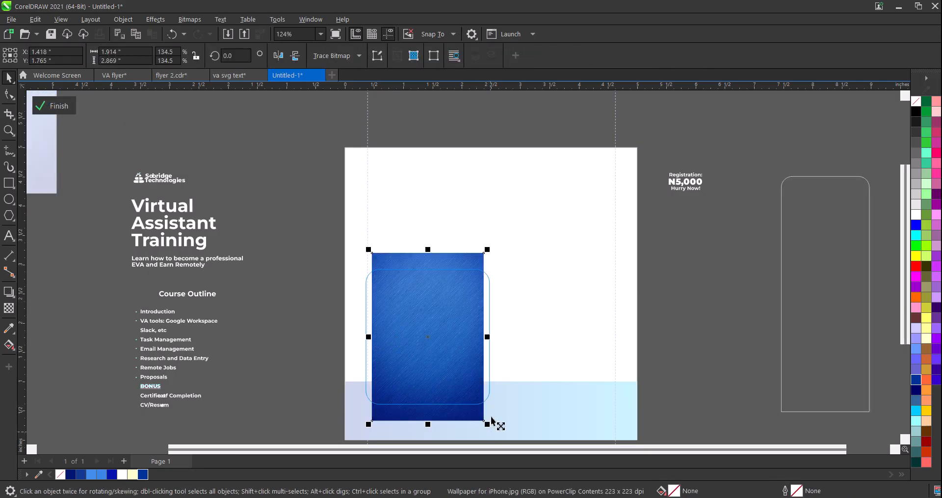
pyautogui.moveTo(487, 250); pyautogui.dragTo(530, 228)
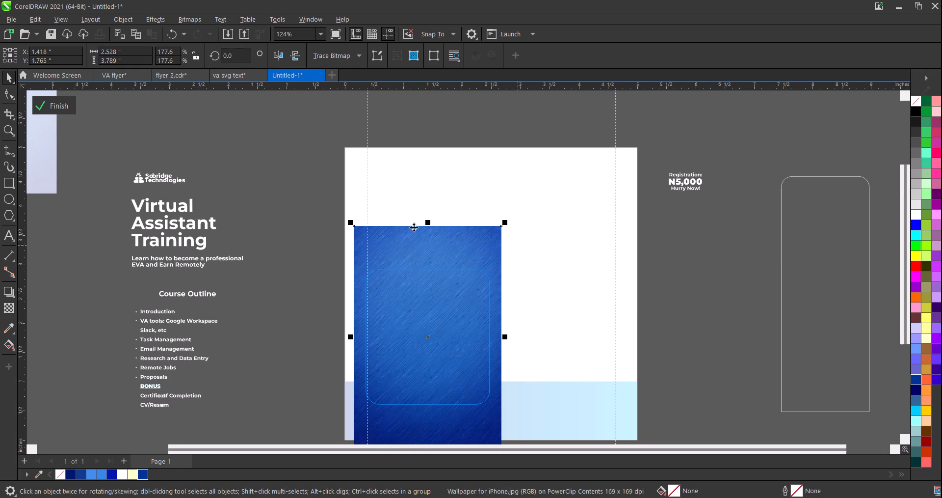
# Step: Set the clipped wallpaper's transparency merge mode to Overlay and finish editing the rounded panel's contents
pyautogui.click(9, 309)
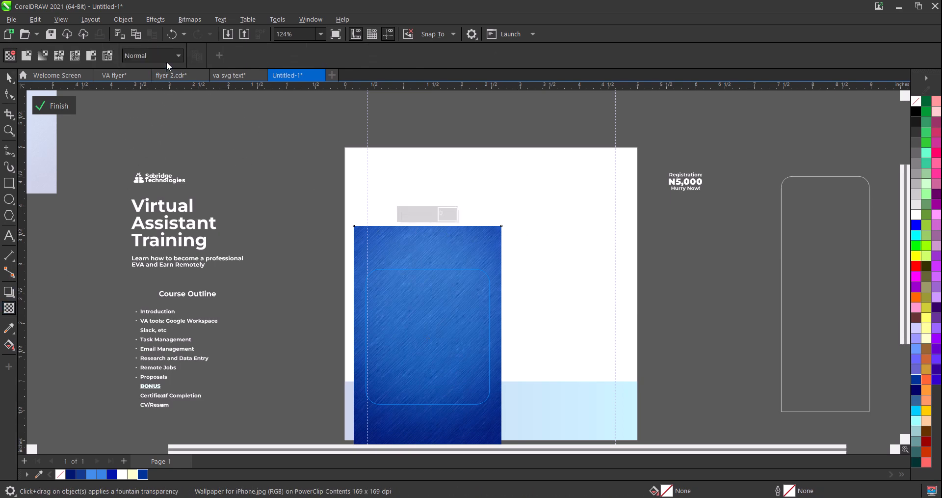
pyautogui.moveTo(420, 311); pyautogui.dragTo(419, 297)
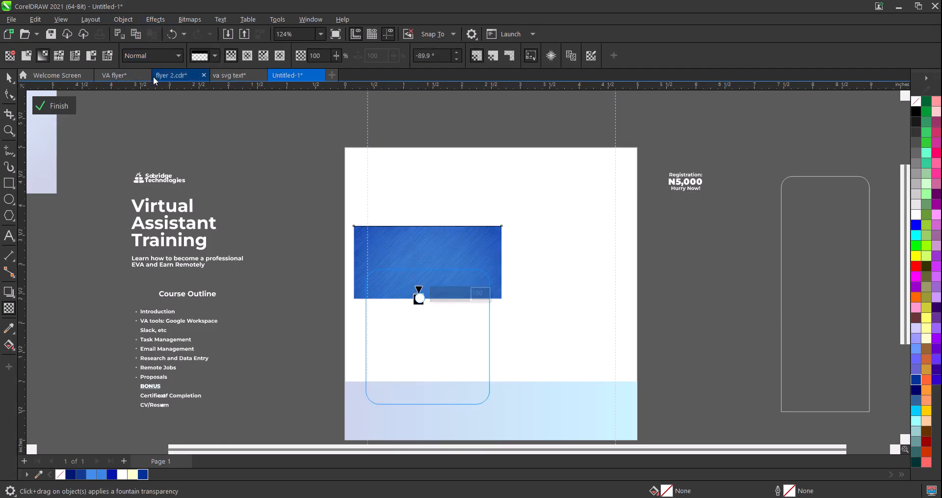
pyautogui.hotkey('ctrl', 'z')
pyautogui.click(178, 56)
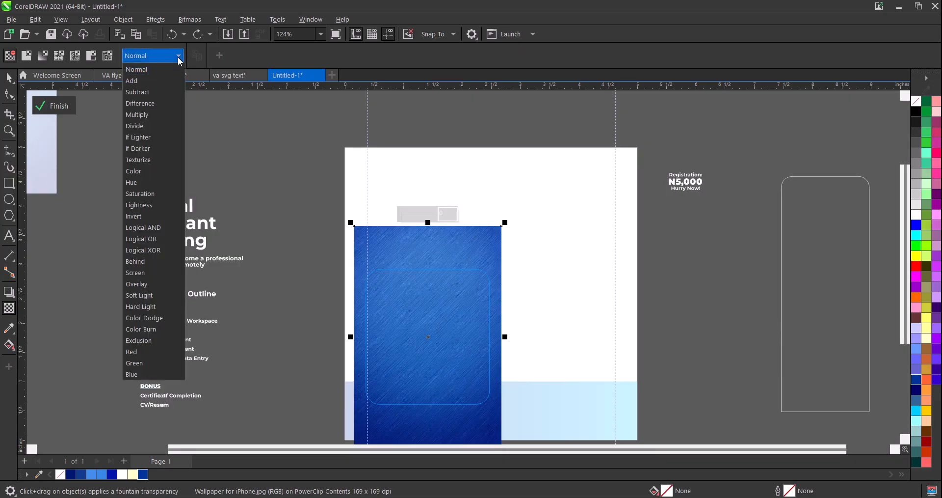
pyautogui.click(154, 284)
pyautogui.click(59, 108)
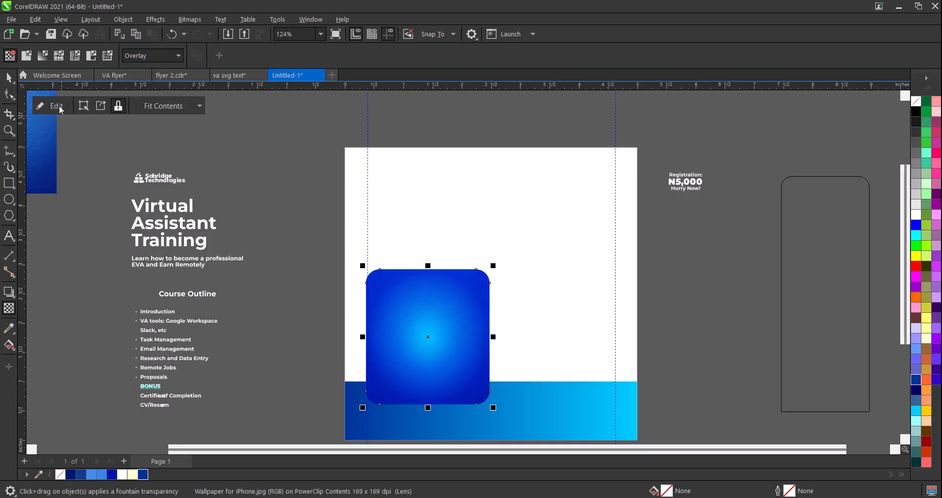
pyautogui.press('space')
# Step: Duplicate the remaining wallpaper image beside the page's upper left corner and enlarge the copy to about 2.444 by 3.662 inches
pyautogui.scroll(-3, 426, 363)
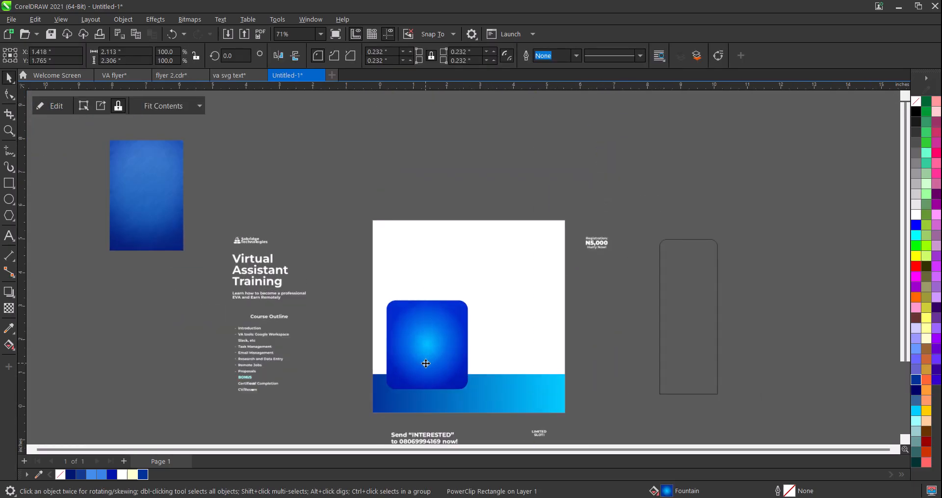
pyautogui.scroll(3, 426, 363)
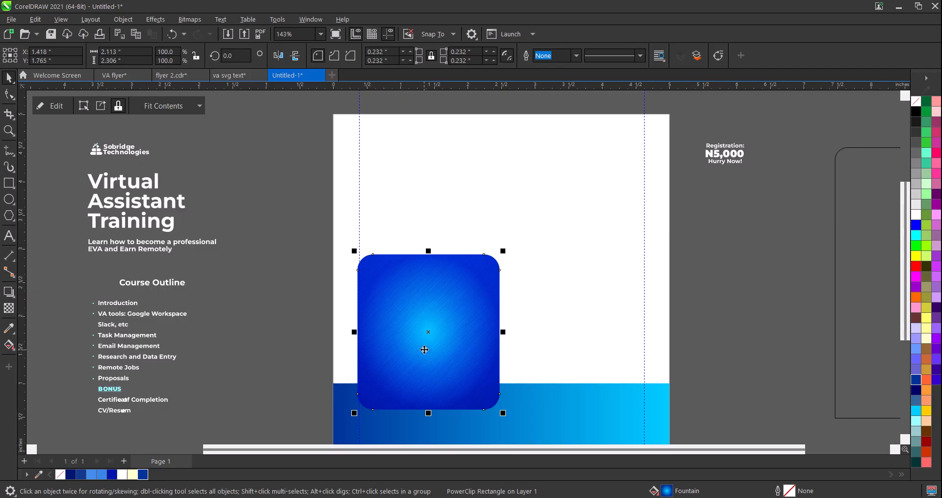
pyautogui.scroll(-2, 425, 355)
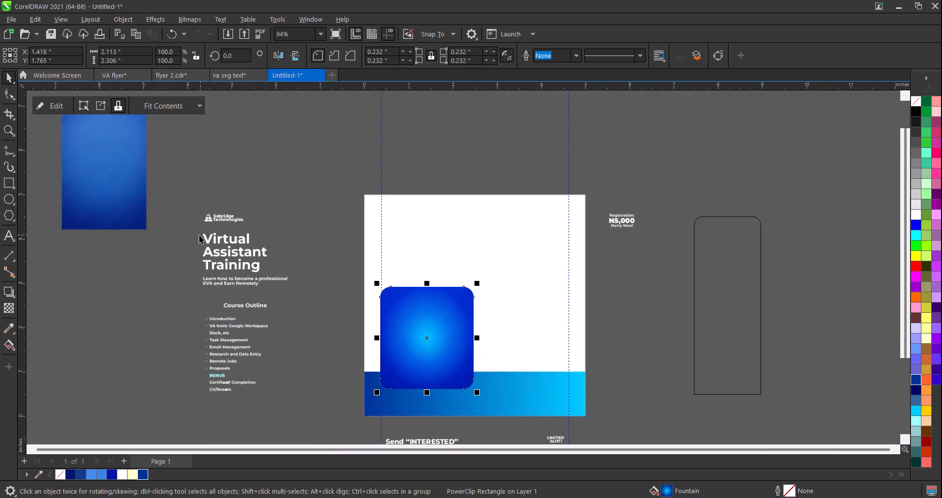
pyautogui.click(118, 208)
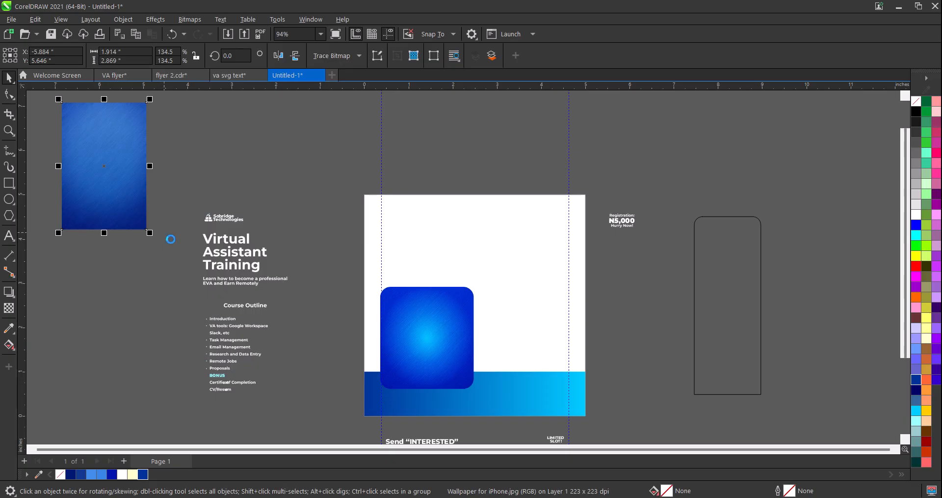
pyautogui.moveTo(140, 180); pyautogui.dragTo(339, 186)
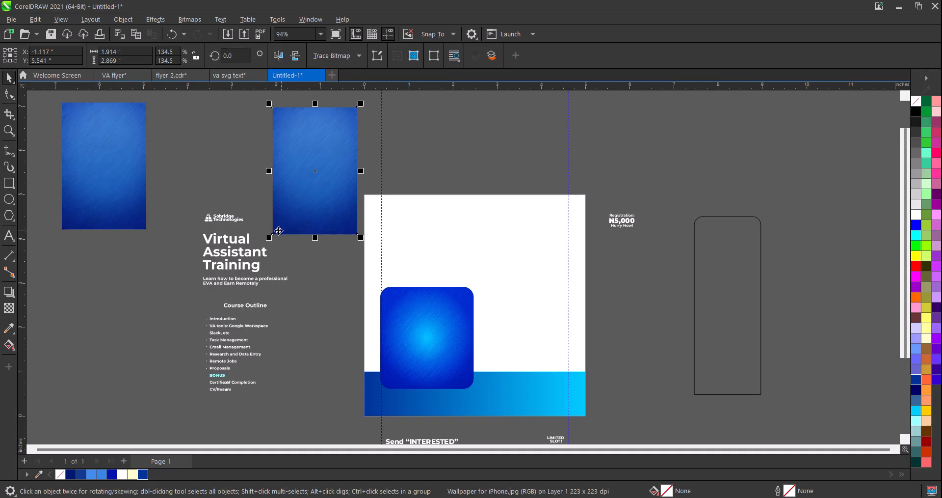
pyautogui.moveTo(270, 238); pyautogui.dragTo(239, 274)
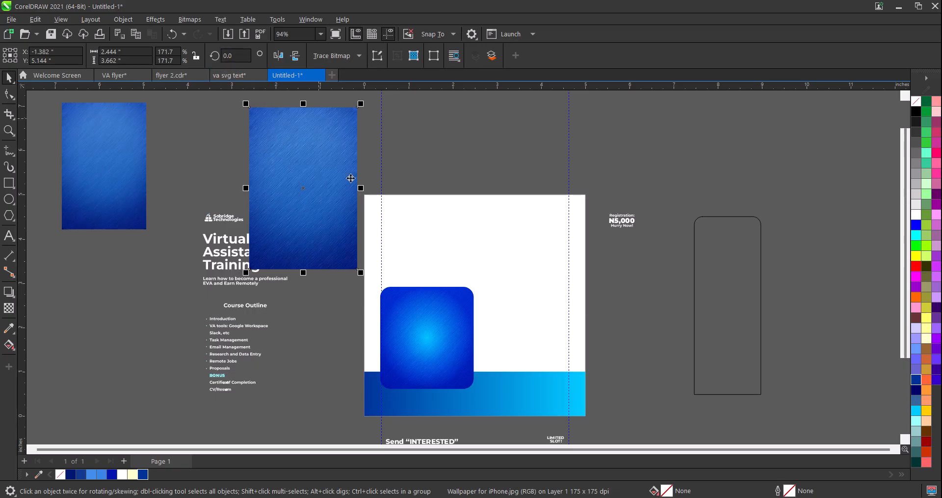
# Step: Rotate the wallpaper copy 90 degrees, enlarge it to about 6.381 by 4.258 inches and shift it up over the page's upper part
pyautogui.click(238, 55)
pyautogui.write('90')
pyautogui.press('Return')
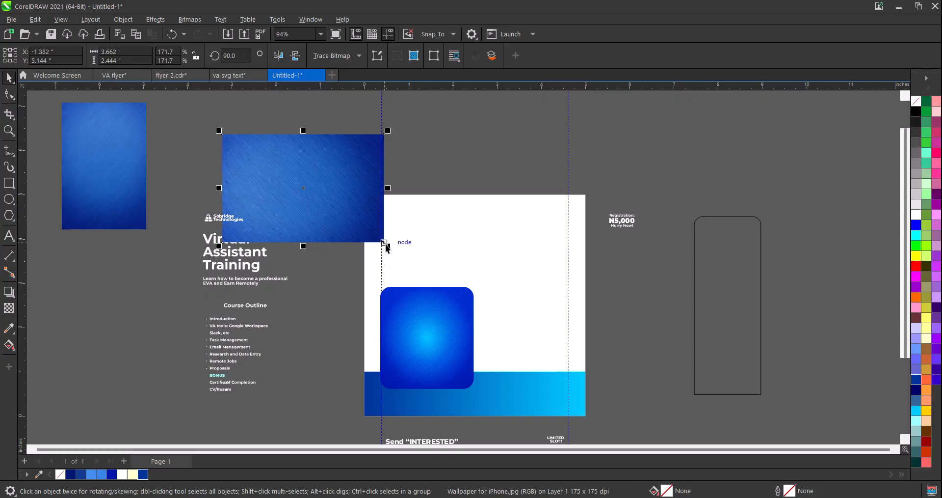
pyautogui.moveTo(385, 246); pyautogui.dragTo(510, 324)
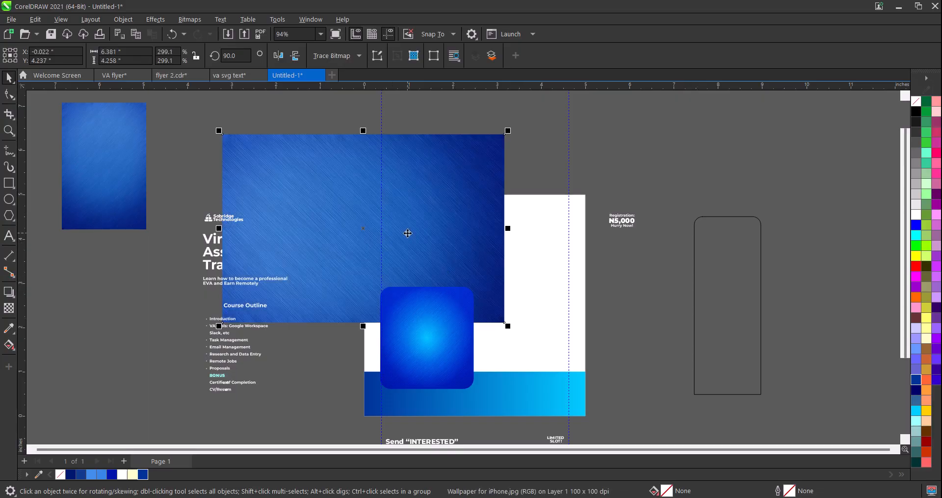
pyautogui.moveTo(408, 233); pyautogui.dragTo(417, 203)
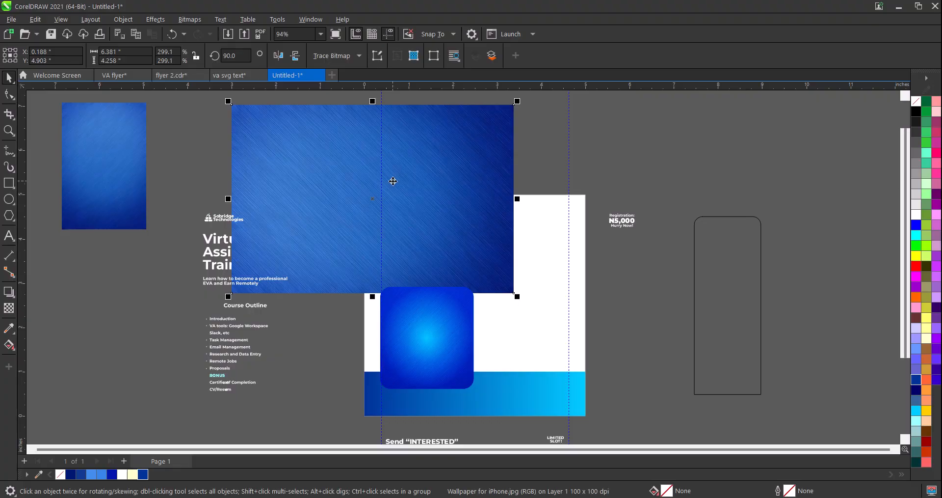
# Step: PowerClip the rotated wallpaper copy inside the gradient band at the bottom of the flyer
pyautogui.click(503, 387)
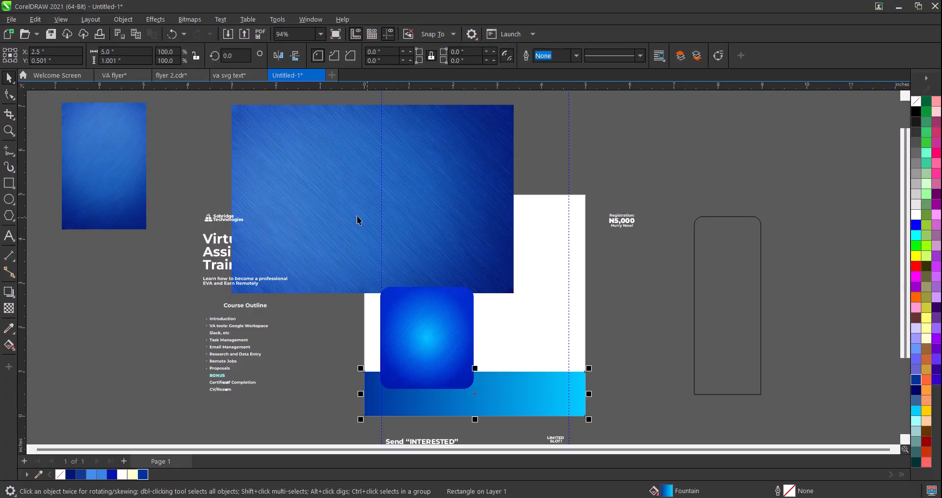
pyautogui.click(338, 209)
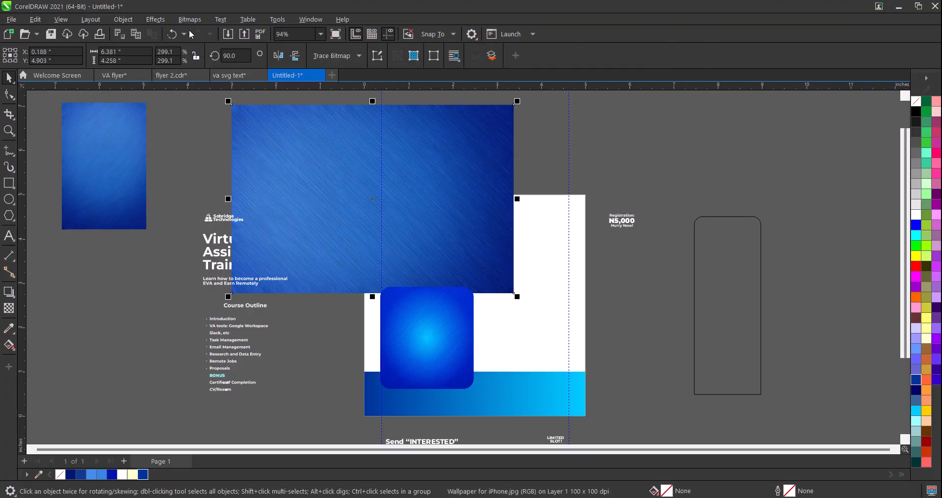
pyautogui.click(134, 21)
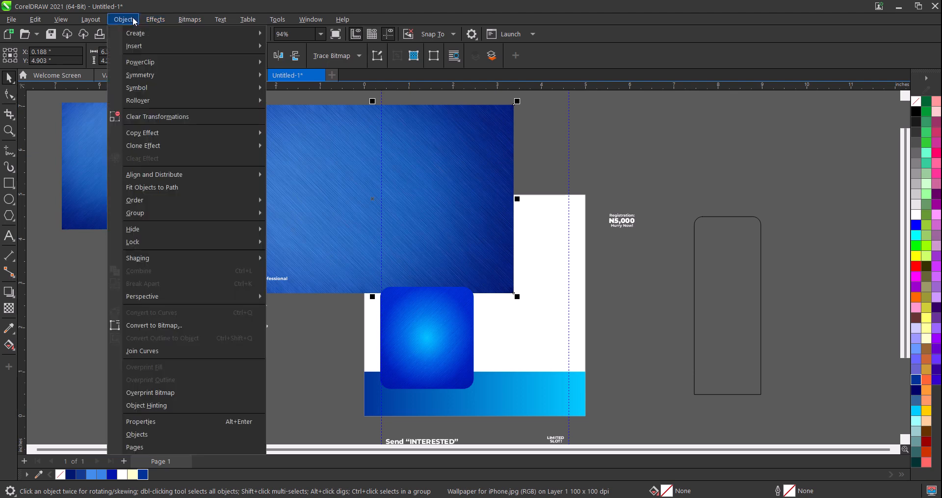
pyautogui.moveTo(170, 62)
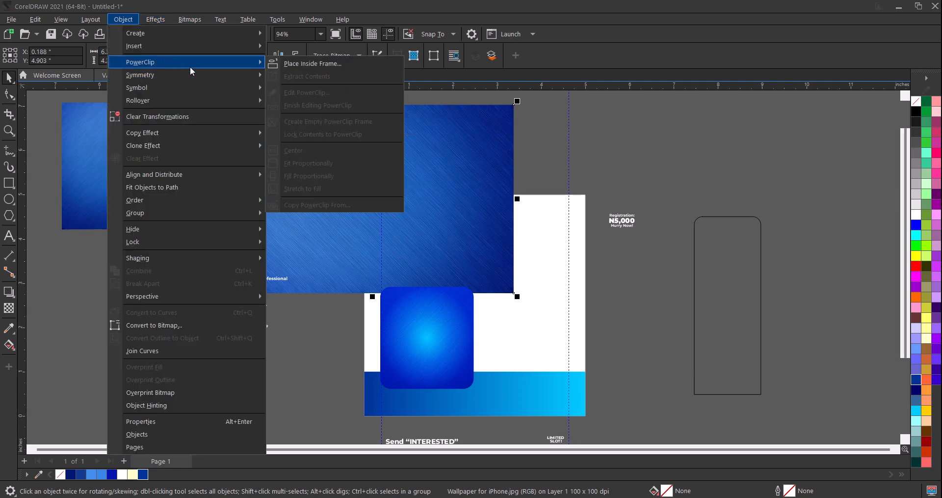
pyautogui.click(307, 64)
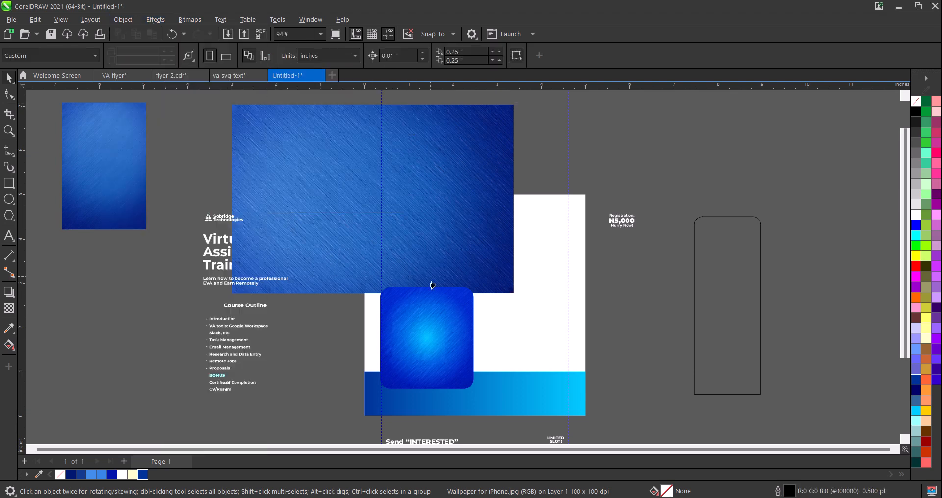
pyautogui.click(516, 405)
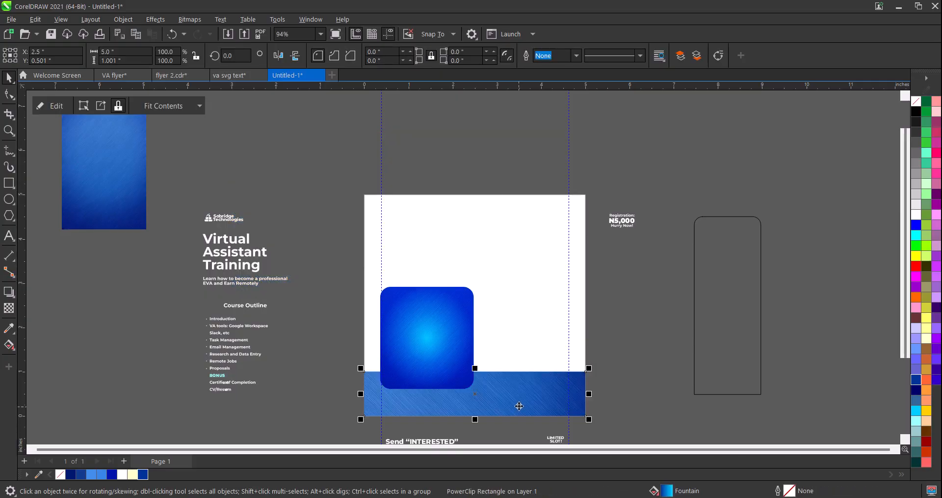
# Step: Edit the bottom band's PowerClip contents, set the wallpaper's transparency merge mode to Overlay, and finish editing
pyautogui.rightClick(519, 406)
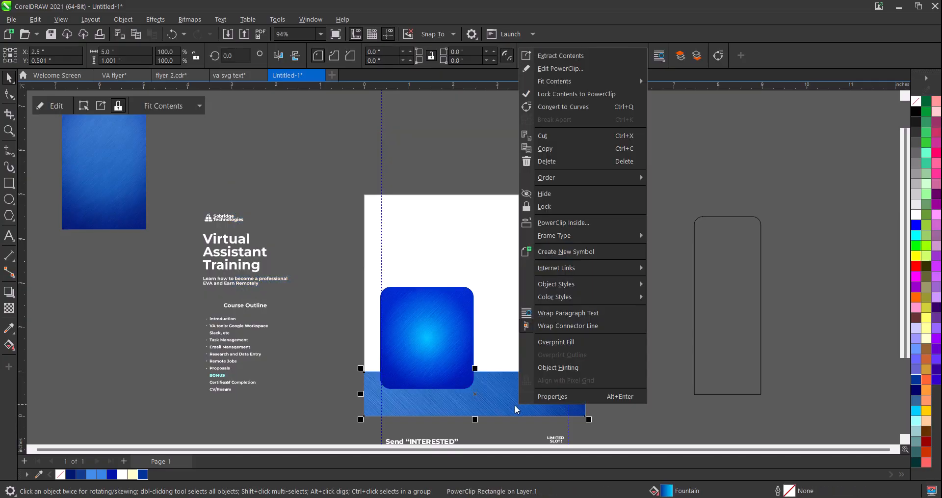
pyautogui.click(45, 102)
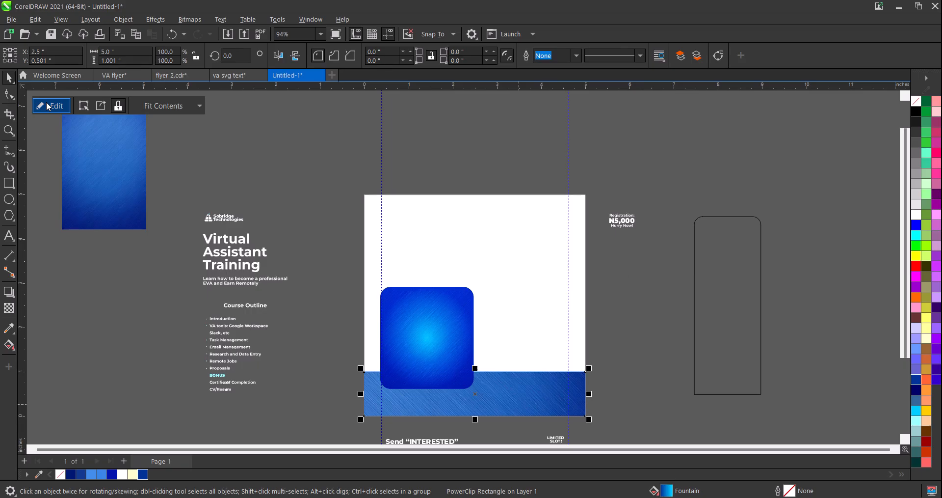
pyautogui.click(49, 104)
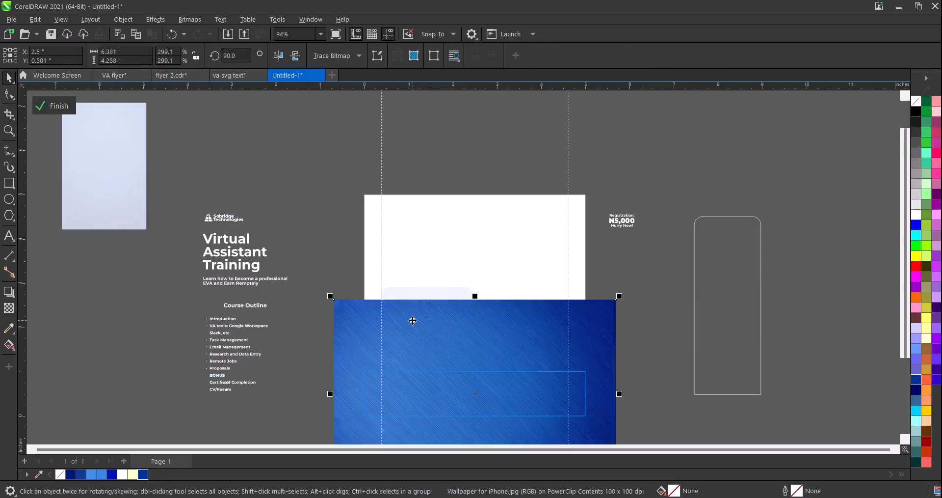
pyautogui.click(7, 309)
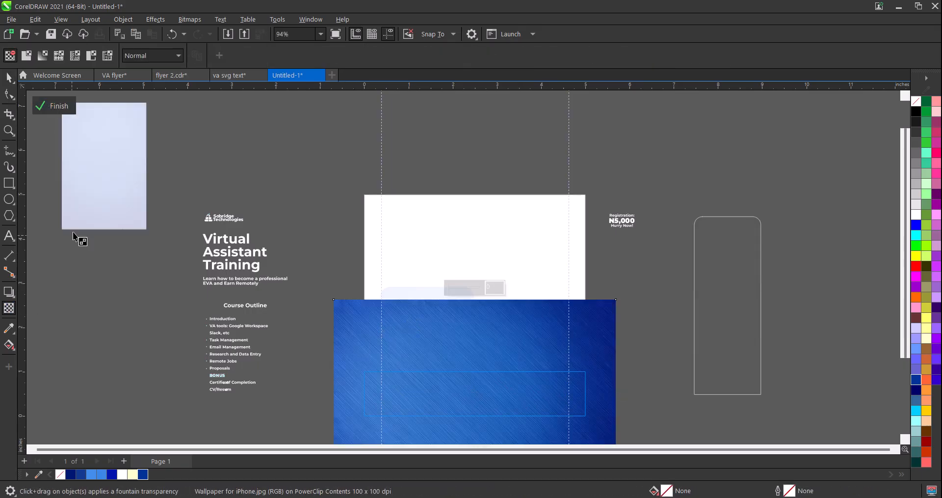
pyautogui.click(142, 59)
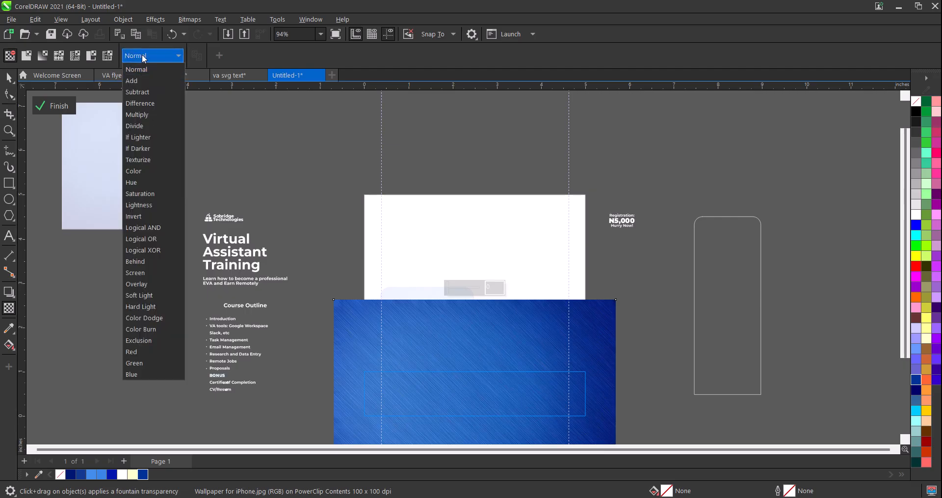
pyautogui.click(137, 283)
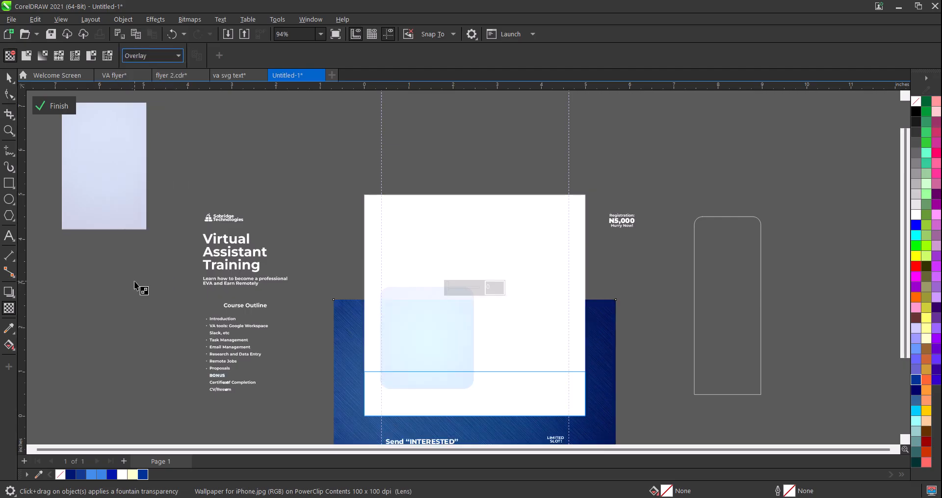
pyautogui.click(57, 115)
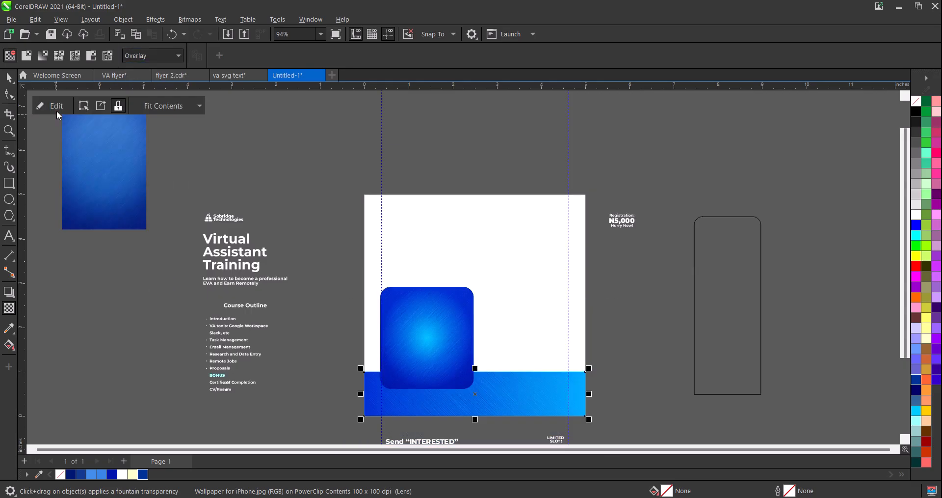
pyautogui.scroll(3, 464, 385)
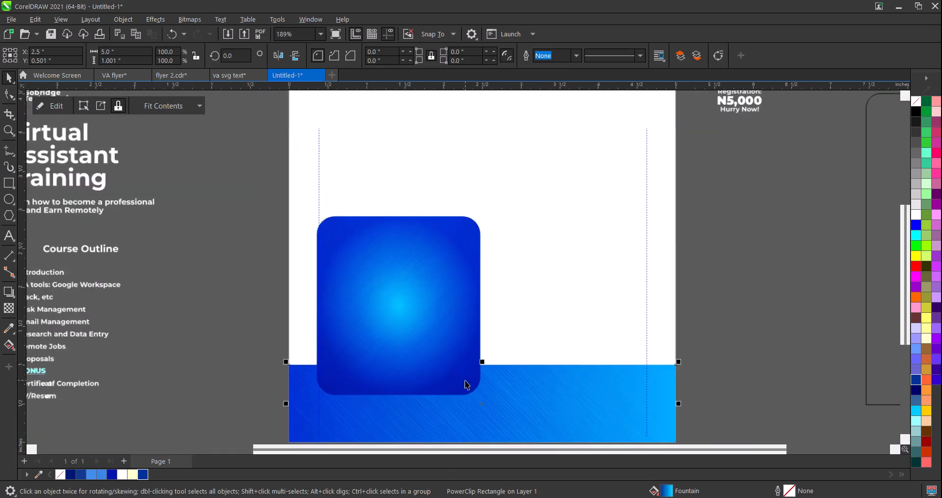
pyautogui.scroll(-2, 468, 383)
pyautogui.scroll(1, 467, 386)
pyautogui.scroll(1, 466, 386)
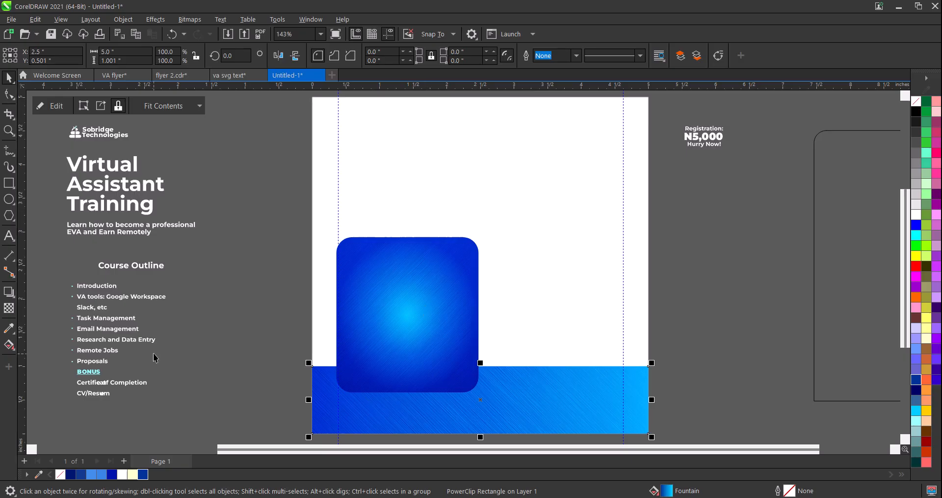
# Step: Move the tall round-topped rectangle onto the page's right half, against the right guideline, centred at about X 3.865, Y 2.455 inches
pyautogui.scroll(-2, 425, 310)
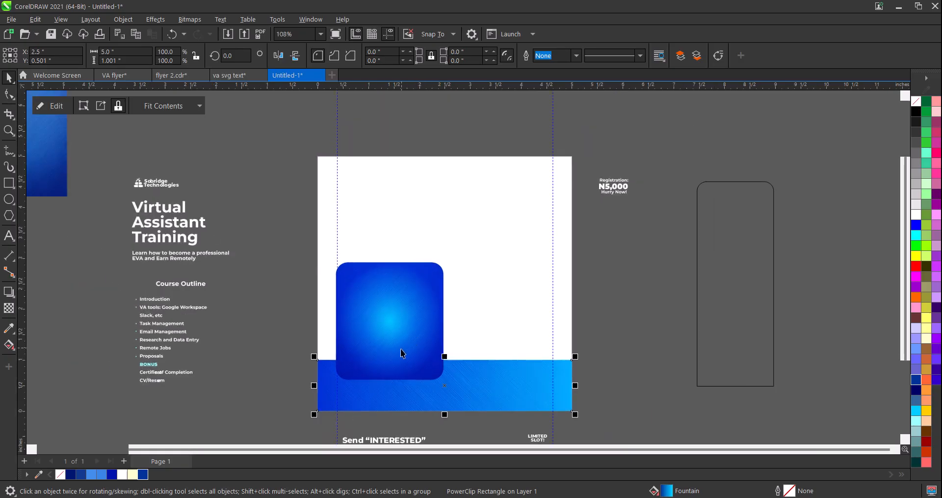
pyautogui.click(747, 263)
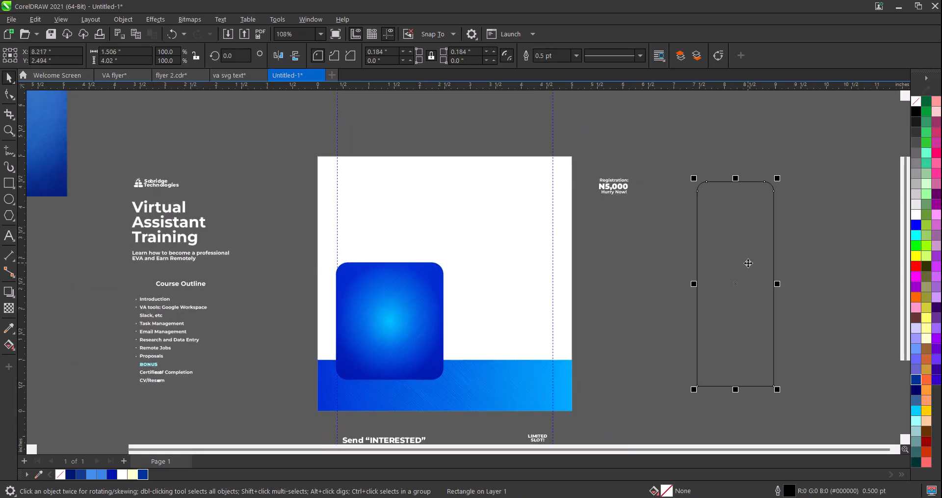
pyautogui.moveTo(704, 294); pyautogui.dragTo(526, 281)
# Step: Fill the tall round-topped rectangle with Navy Blue and set its outline width to None
pyautogui.scroll(-1, 540, 290)
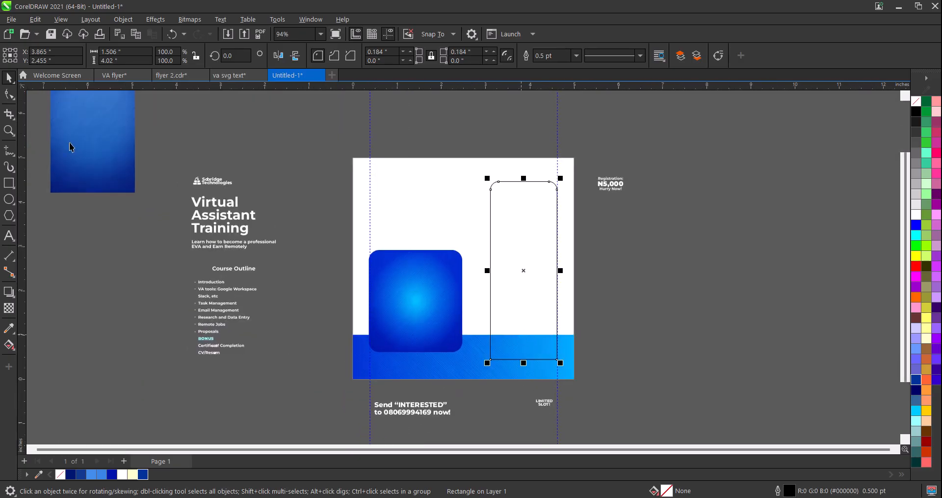
pyautogui.click(80, 150)
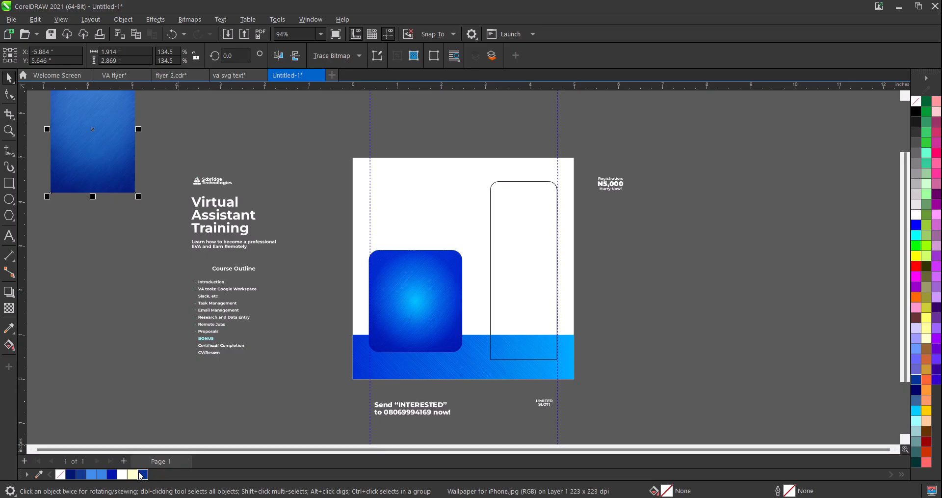
pyautogui.click(504, 264)
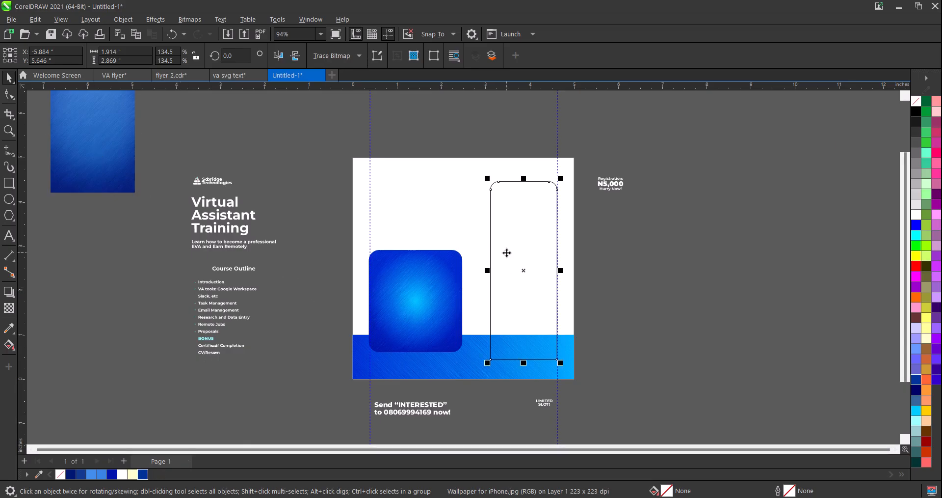
pyautogui.click(143, 474)
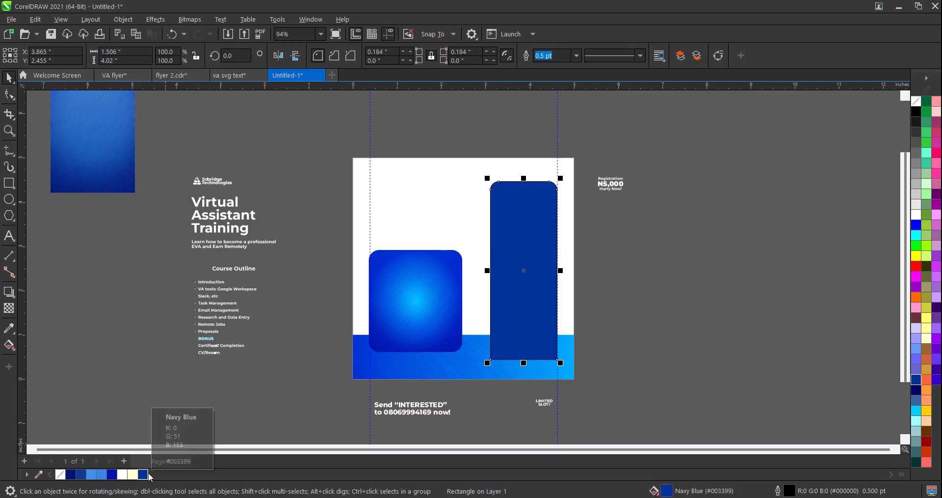
pyautogui.click(576, 56)
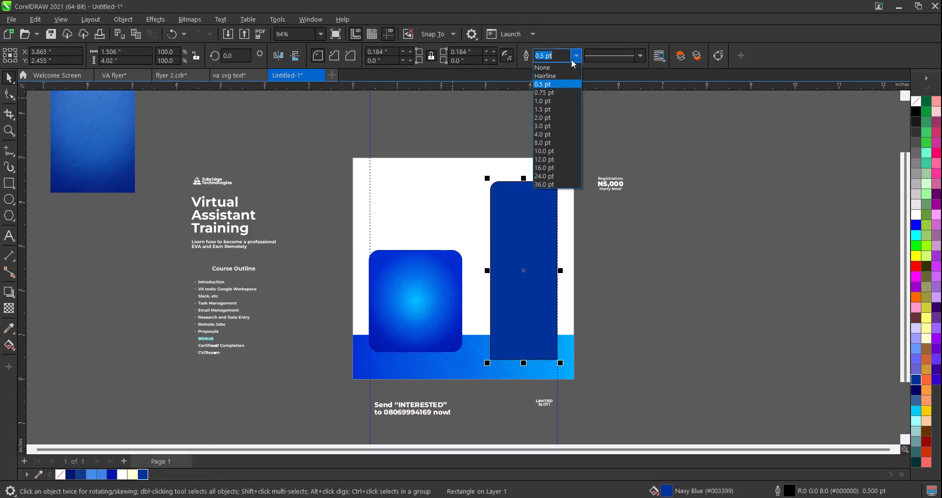
pyautogui.click(563, 73)
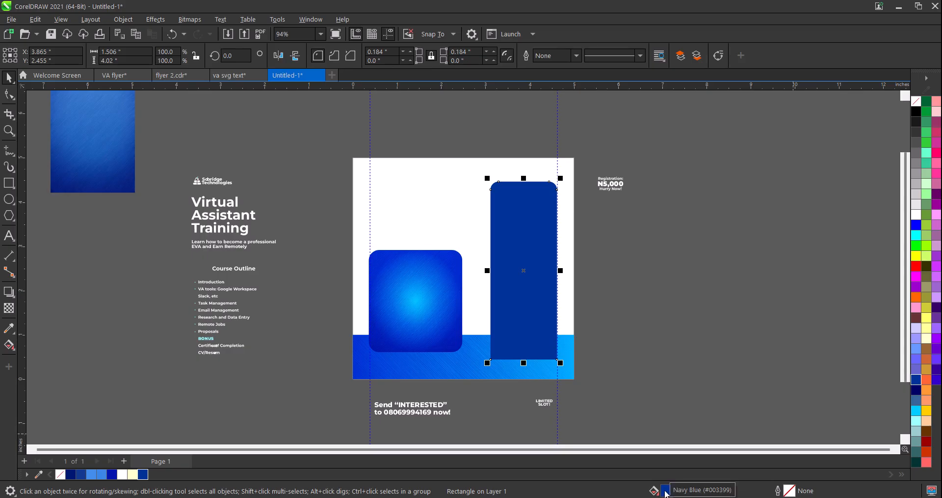
# Step: Change the tall rectangle's fill to an elliptical fountain fill blending from navy blue at the edges to bright cyan in the centre
pyautogui.hotkey('shift', 'F11')
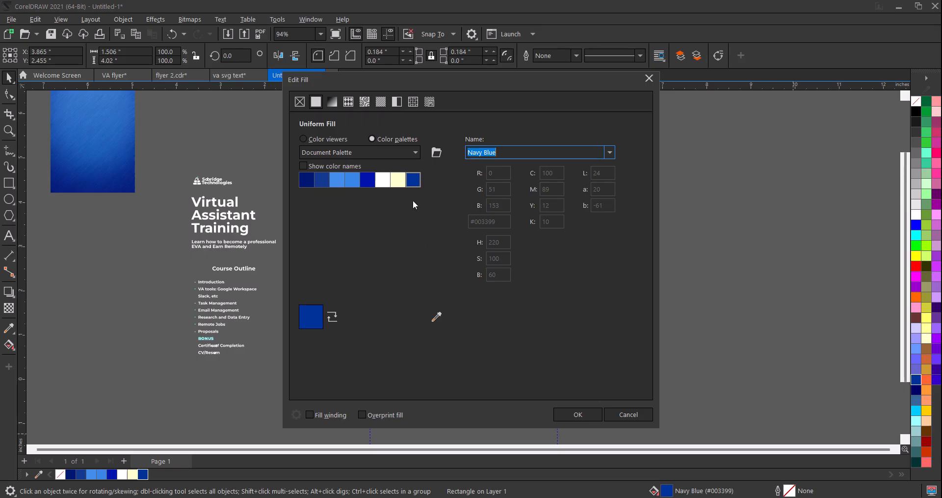
pyautogui.click(333, 102)
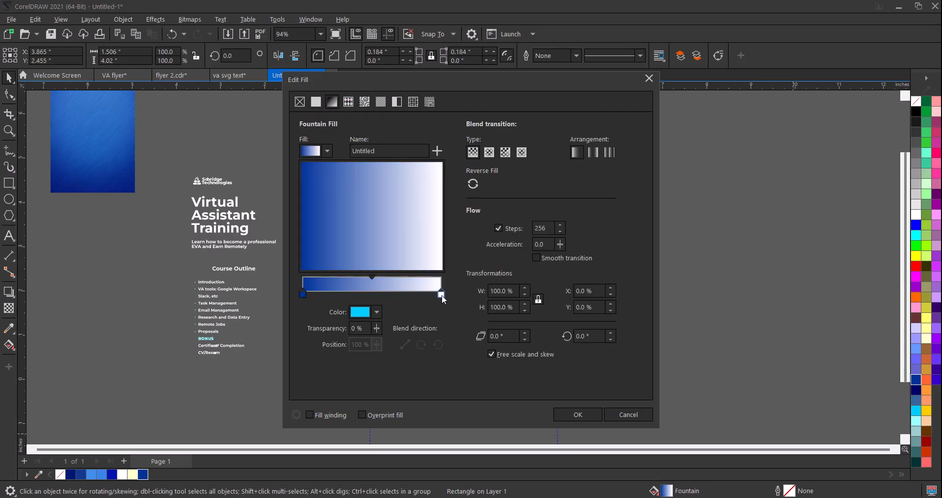
pyautogui.click(441, 294)
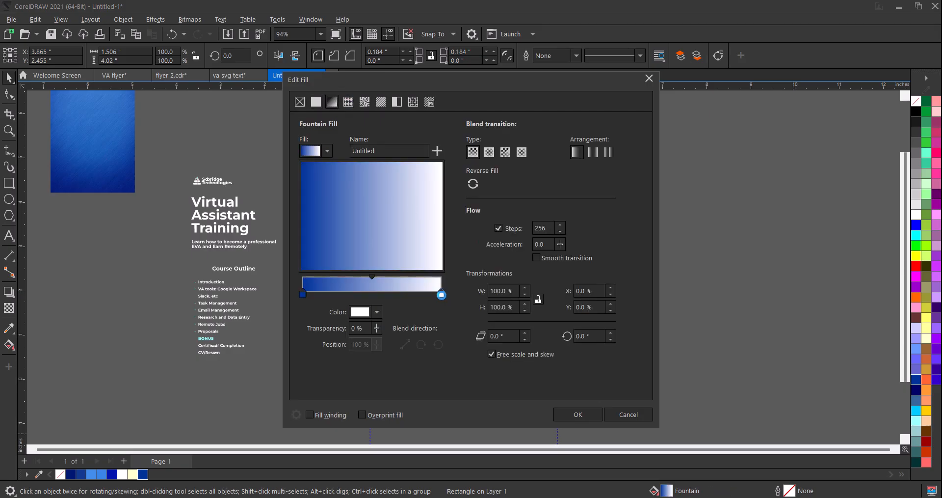
pyautogui.click(364, 315)
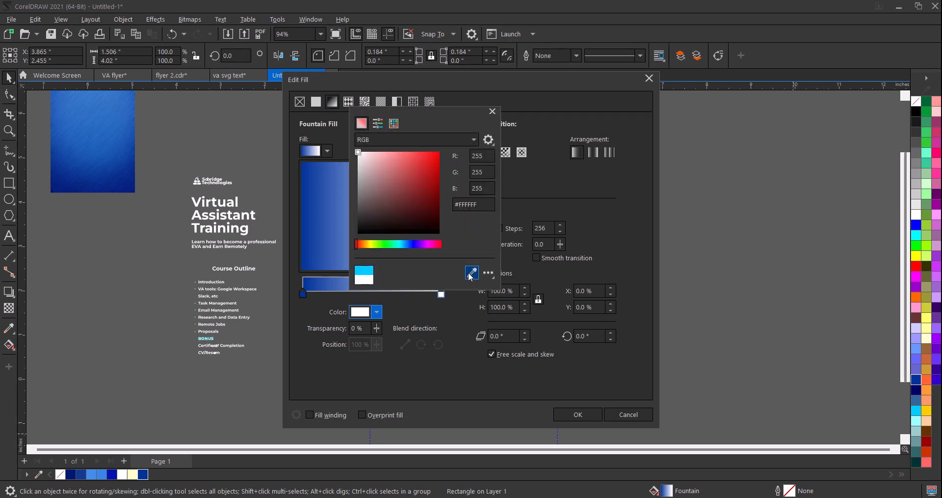
pyautogui.click(471, 273)
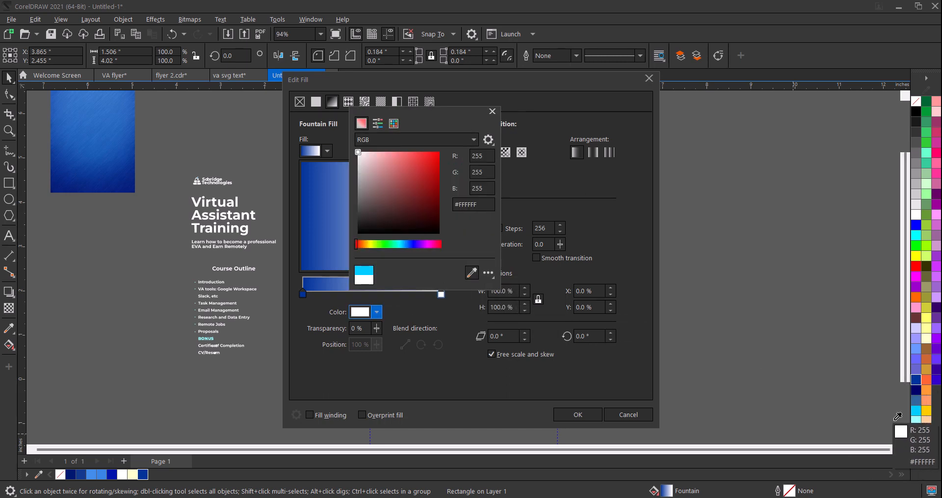
pyautogui.click(916, 410)
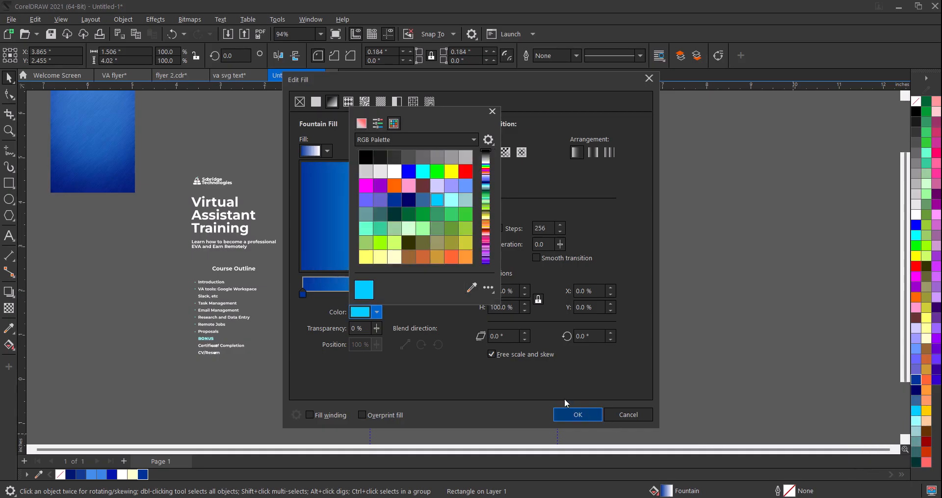
pyautogui.click(460, 350)
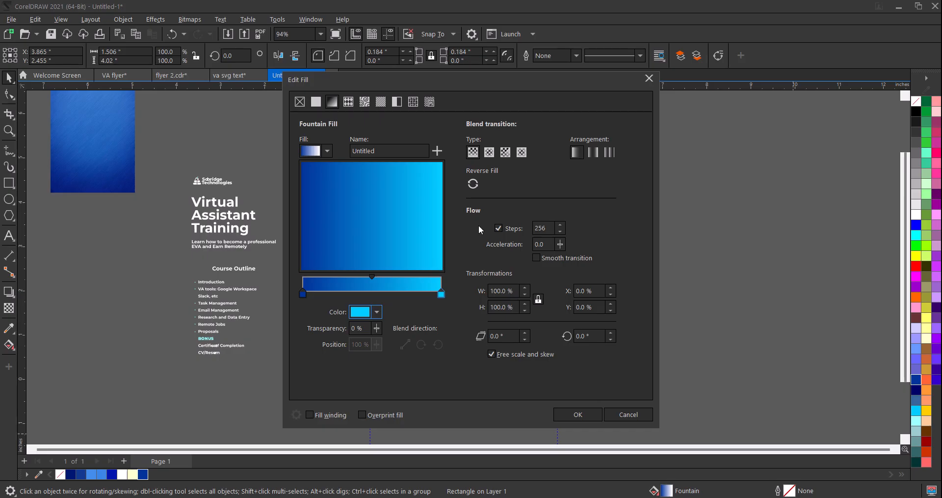
pyautogui.click(489, 153)
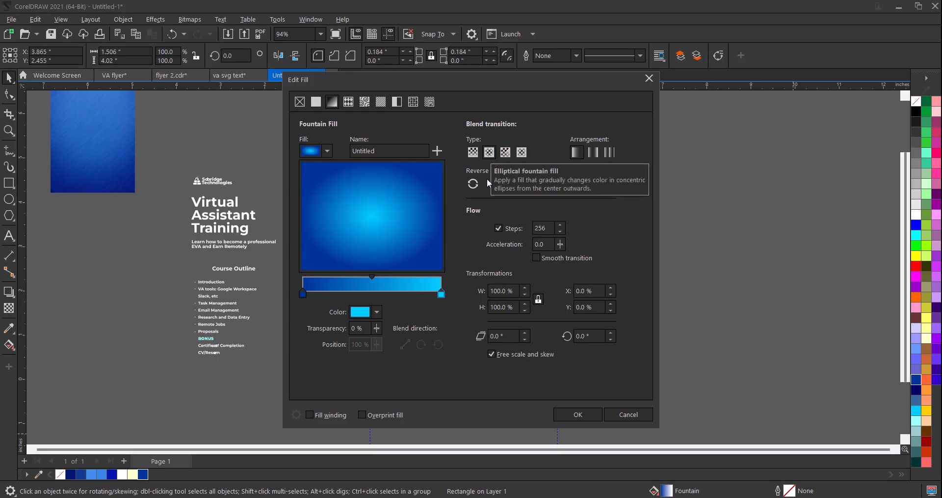
pyautogui.click(568, 416)
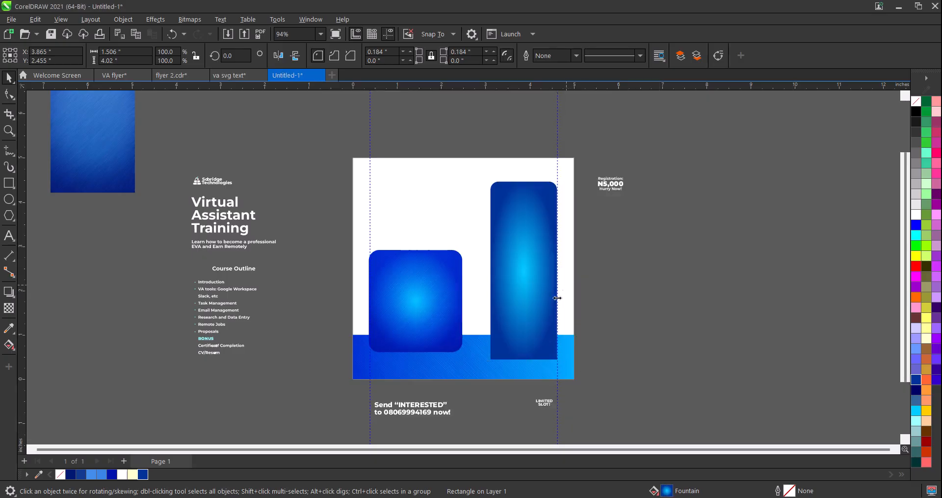
# Step: Enlarge the remaining wallpaper image to about 2.922 by 4.38 inches and PowerClip it inside the tall round-topped rectangle
pyautogui.moveTo(71, 150); pyautogui.dragTo(79, 253)
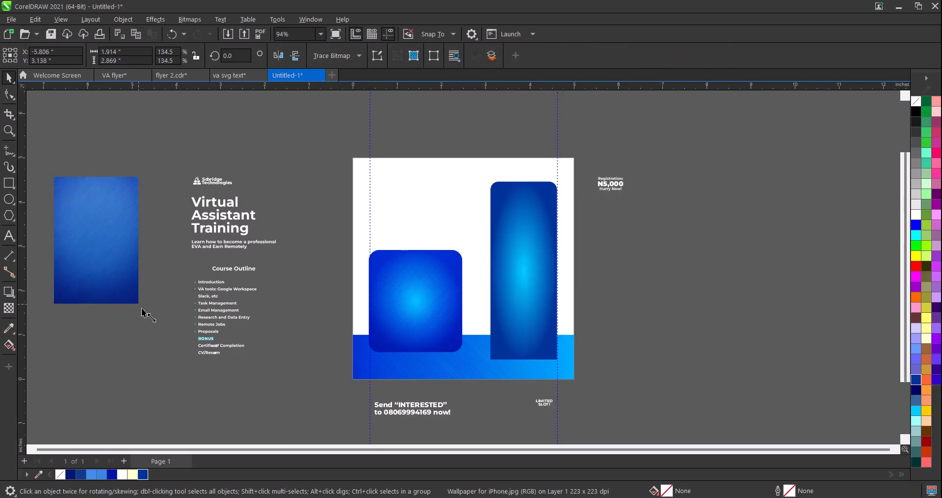
pyautogui.moveTo(143, 310); pyautogui.dragTo(187, 374)
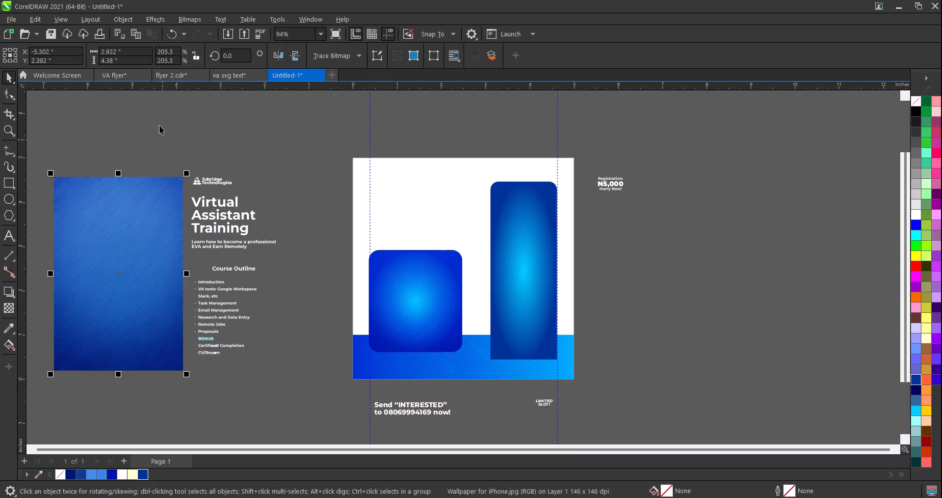
pyautogui.click(123, 19)
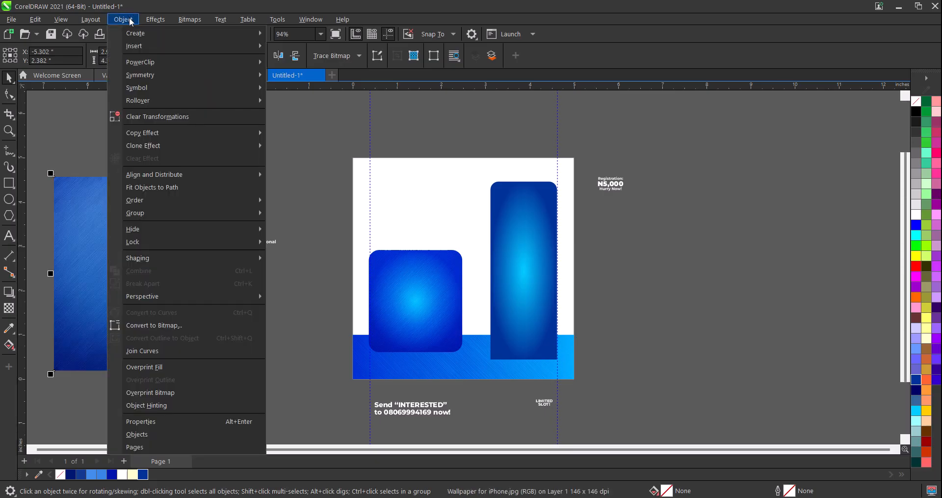
pyautogui.moveTo(150, 63)
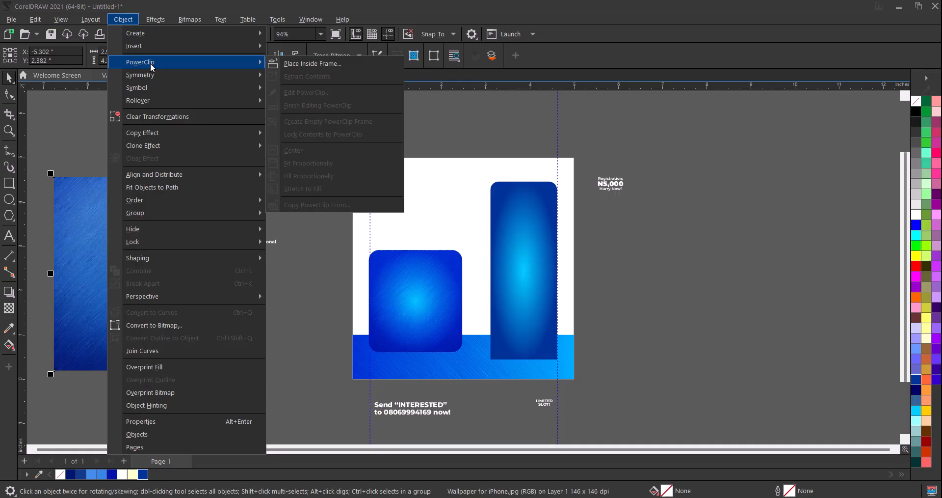
pyautogui.click(290, 64)
pyautogui.click(523, 261)
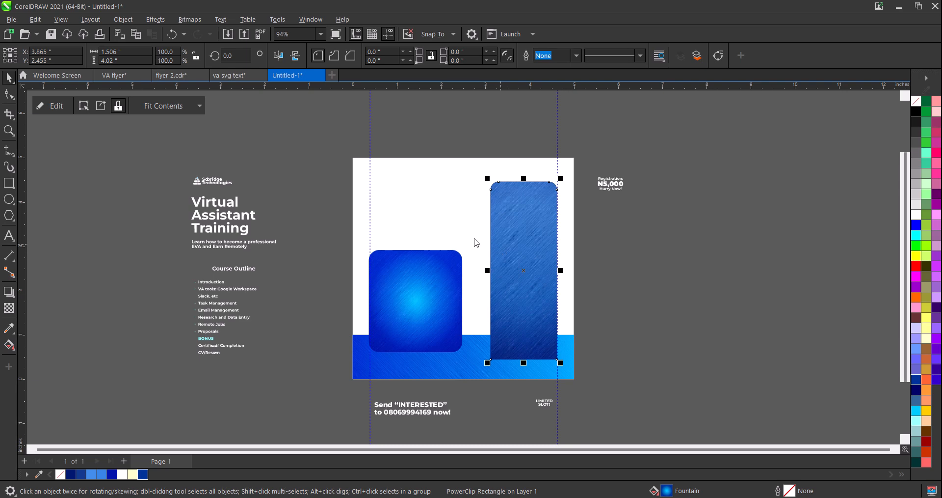
# Step: Edit the tall rectangle's PowerClip contents, set the wallpaper's transparency merge mode to Overlay, and finish editing
pyautogui.click(60, 109)
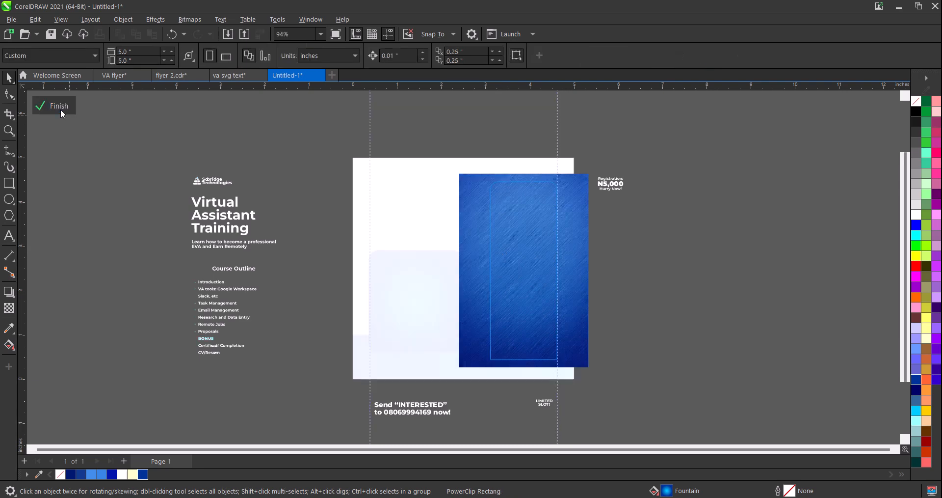
pyautogui.click(471, 248)
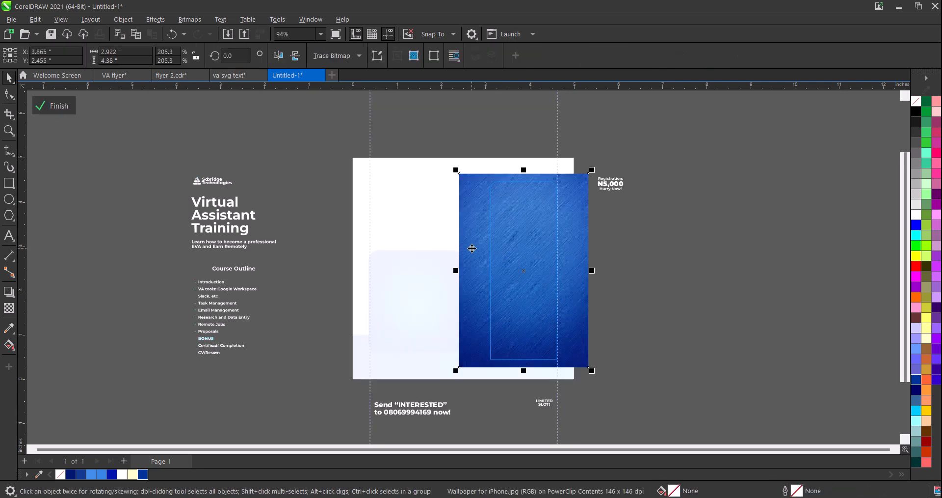
pyautogui.click(10, 308)
pyautogui.click(144, 57)
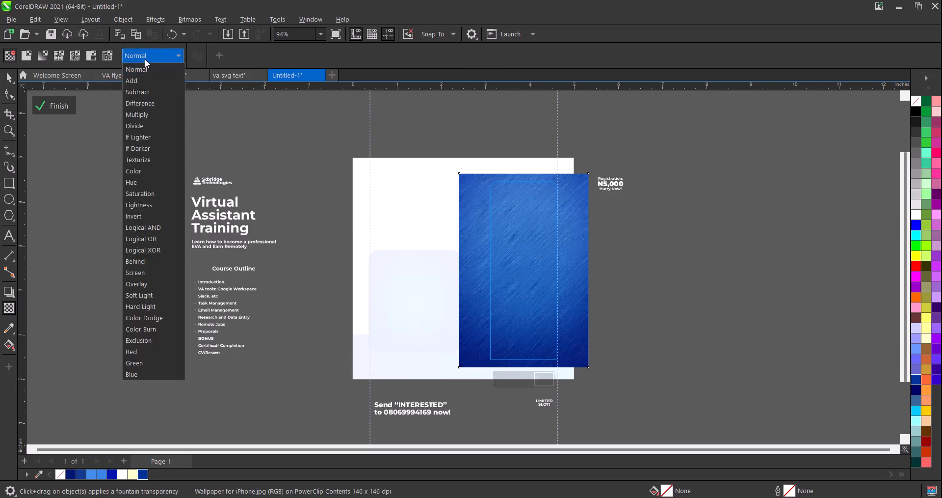
pyautogui.click(143, 284)
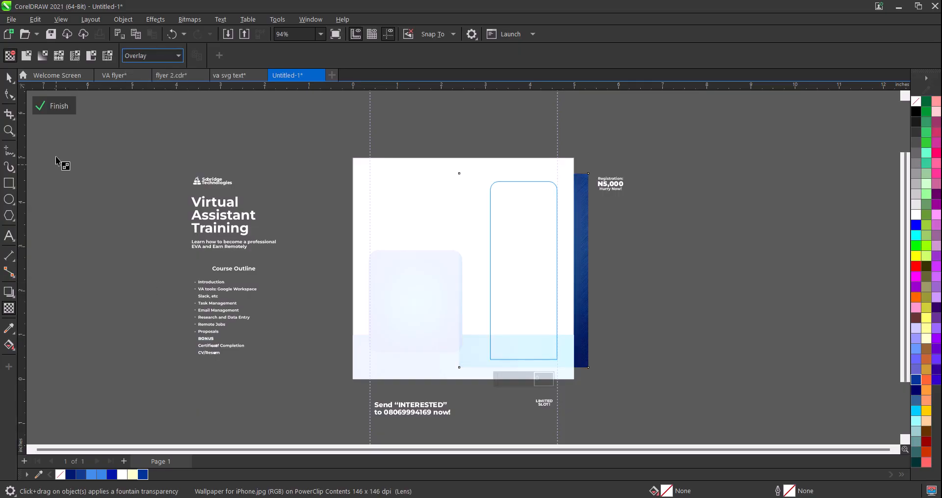
pyautogui.click(63, 107)
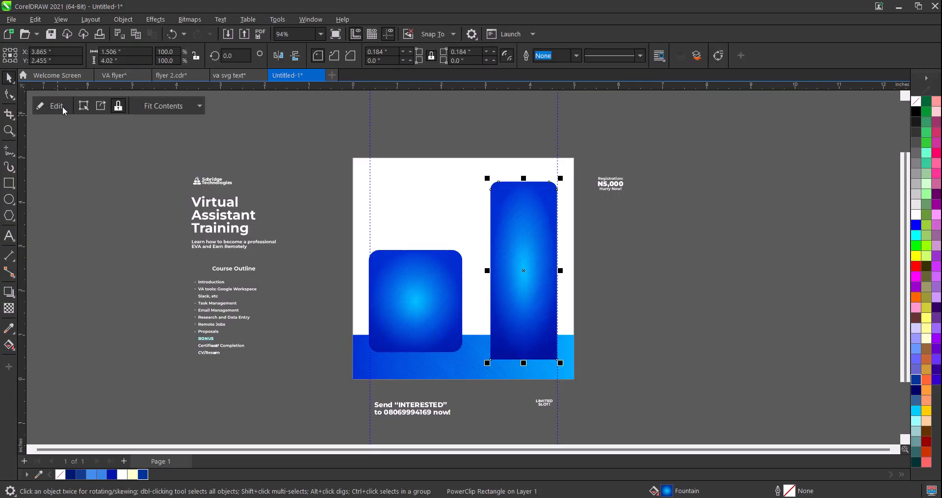
# Step: Shrink the tall panel proportionally from its lower left corner to about 1.301 by 3.473 inches, resting its base on the bottom band
pyautogui.scroll(3, 542, 321)
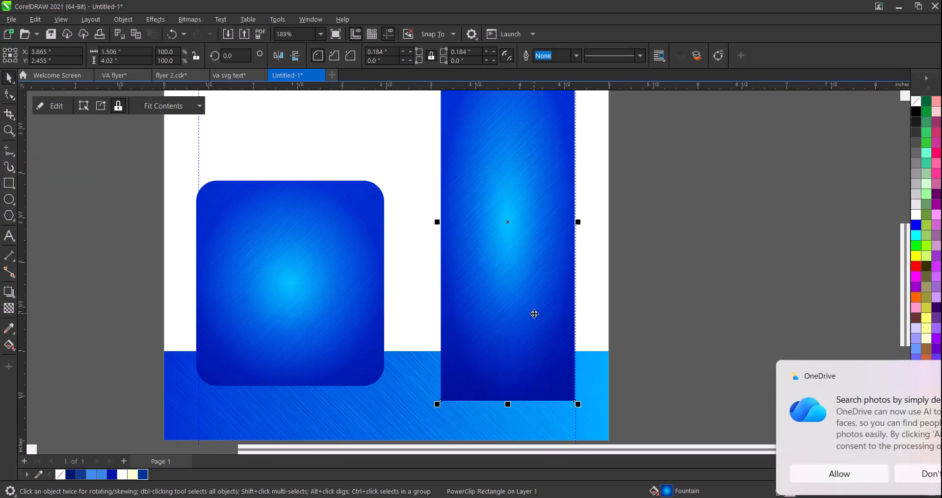
pyautogui.scroll(-2, 534, 312)
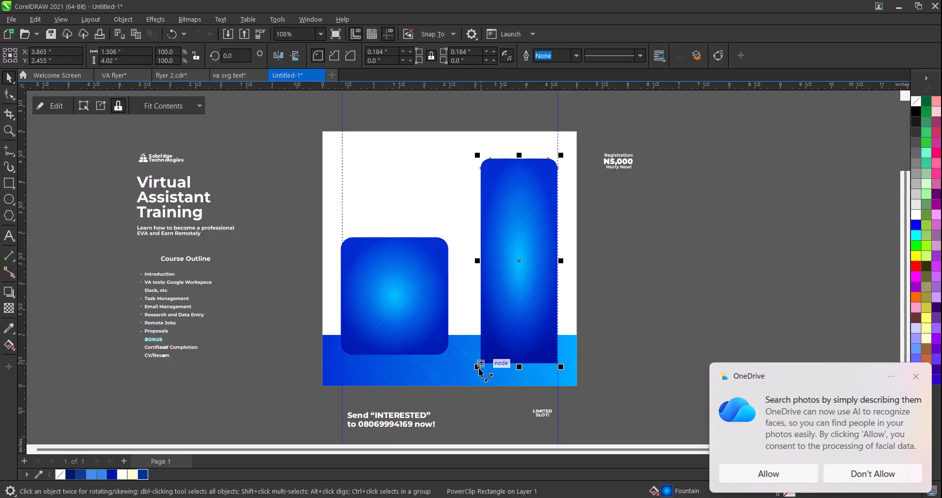
pyautogui.moveTo(479, 368); pyautogui.dragTo(488, 361)
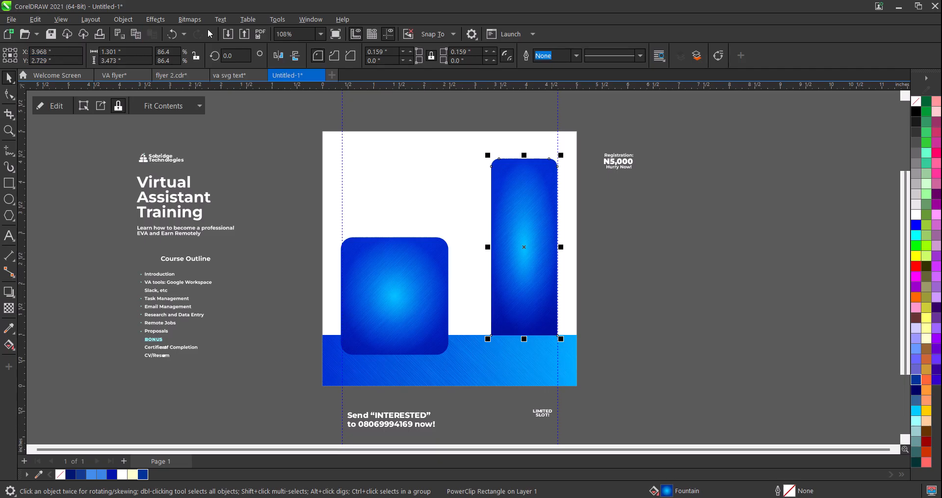
# Step: Import the headset-woman image Untitled-1 from the Pictures > images folder and place it about 2.914 by 2.082 inches beside the page
pyautogui.click(228, 35)
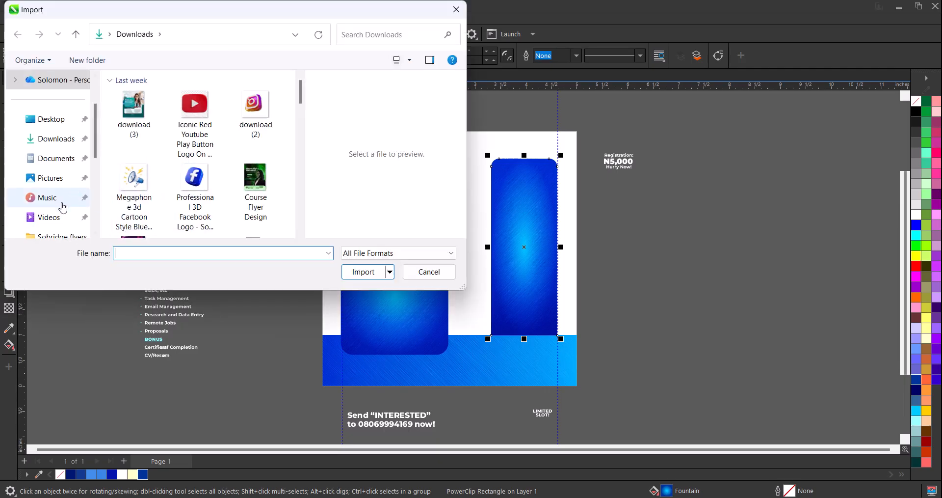
pyautogui.click(47, 178)
pyautogui.scroll(-3, 204, 184)
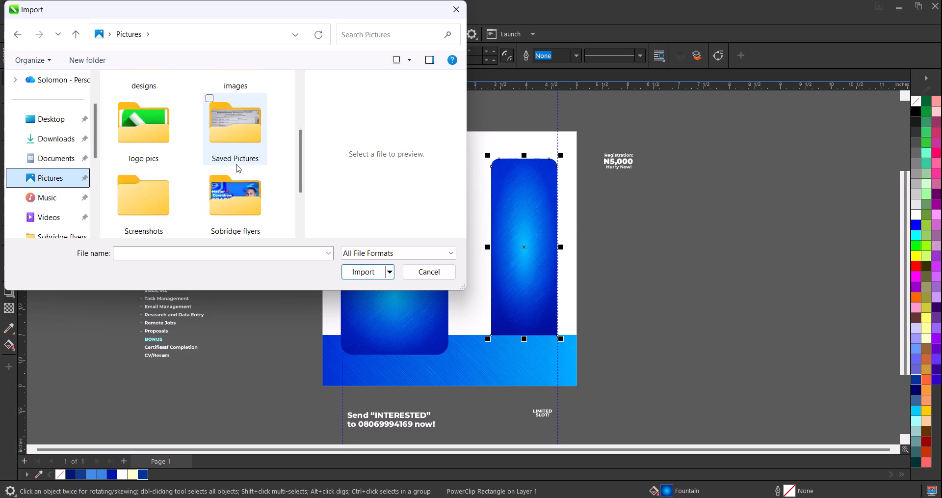
pyautogui.scroll(-2, 233, 181)
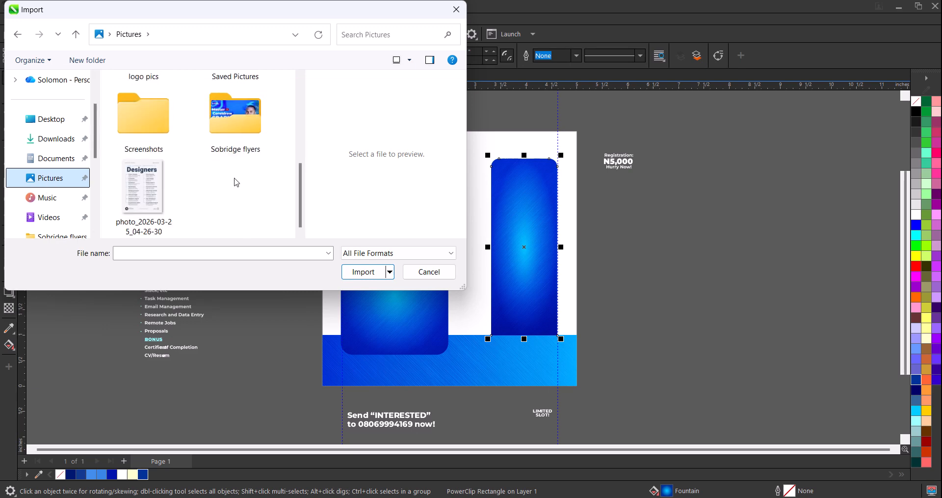
pyautogui.scroll(3, 234, 197)
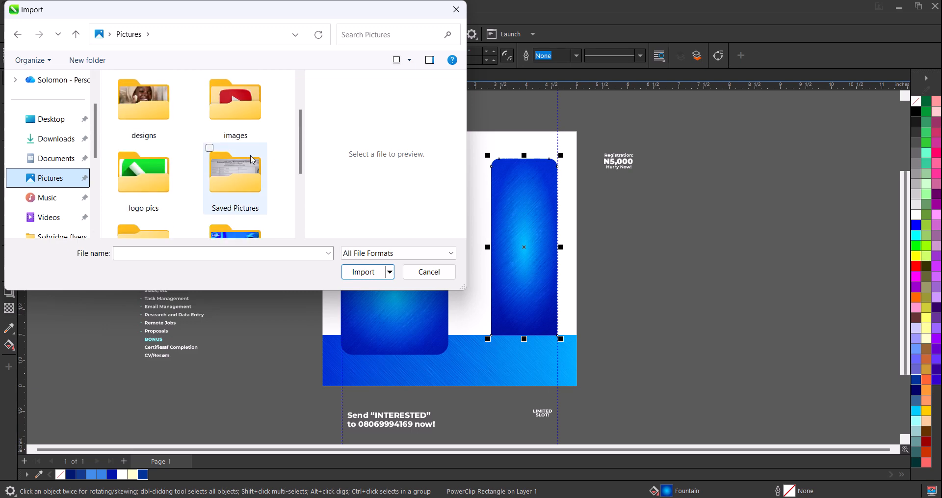
pyautogui.doubleClick(243, 127)
pyautogui.click(255, 200)
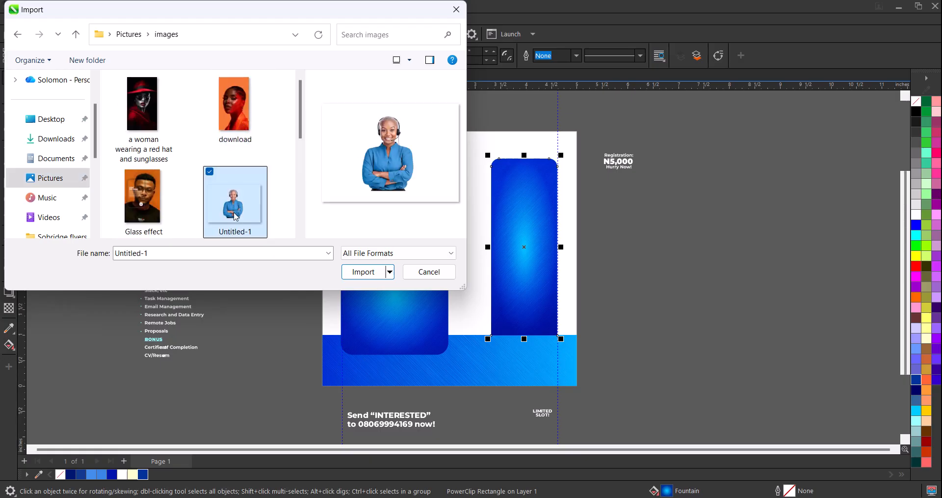
pyautogui.click(357, 275)
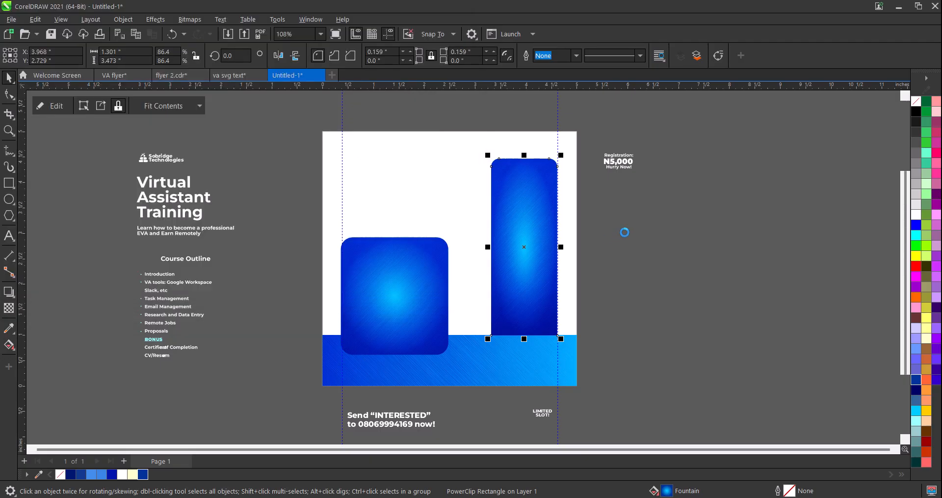
pyautogui.moveTo(633, 204); pyautogui.dragTo(781, 356)
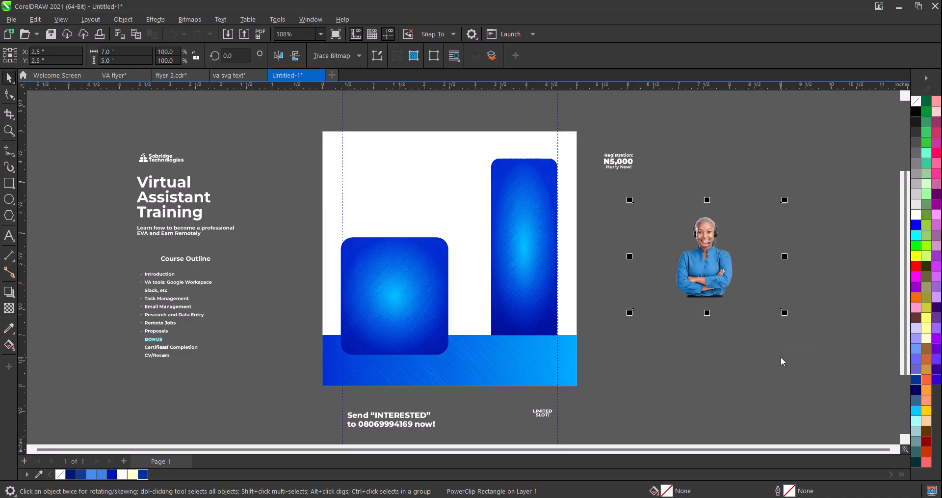
# Step: Crop the headset-woman photo closely around her figure to about 1.286 by 1.65 inches
pyautogui.scroll(2, 762, 364)
pyautogui.scroll(1, 739, 253)
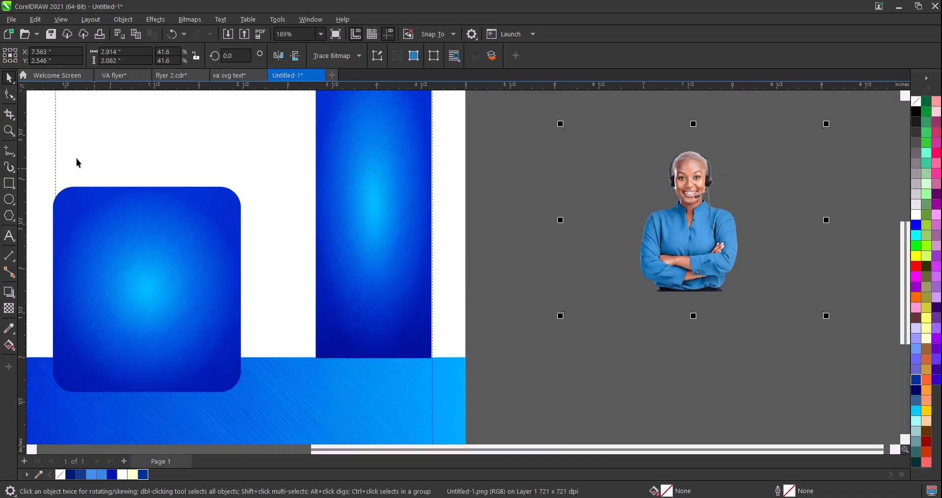
pyautogui.click(9, 114)
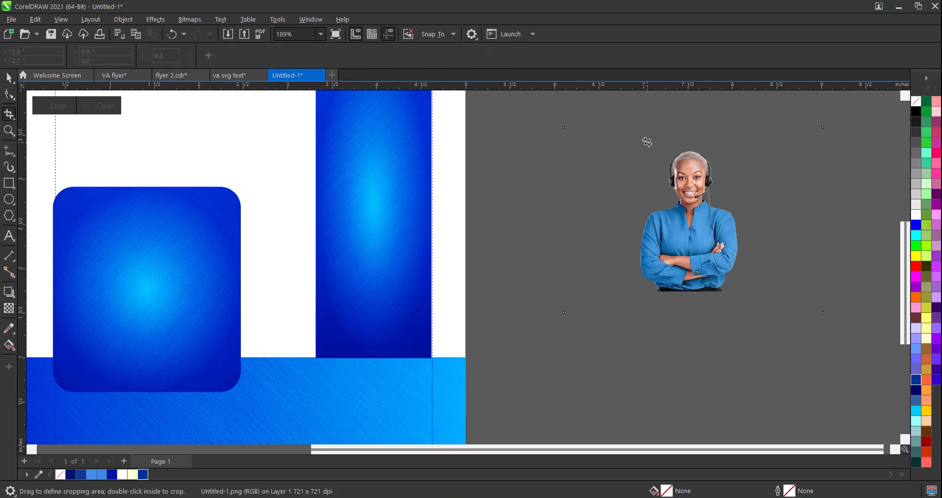
pyautogui.moveTo(634, 146); pyautogui.dragTo(748, 293)
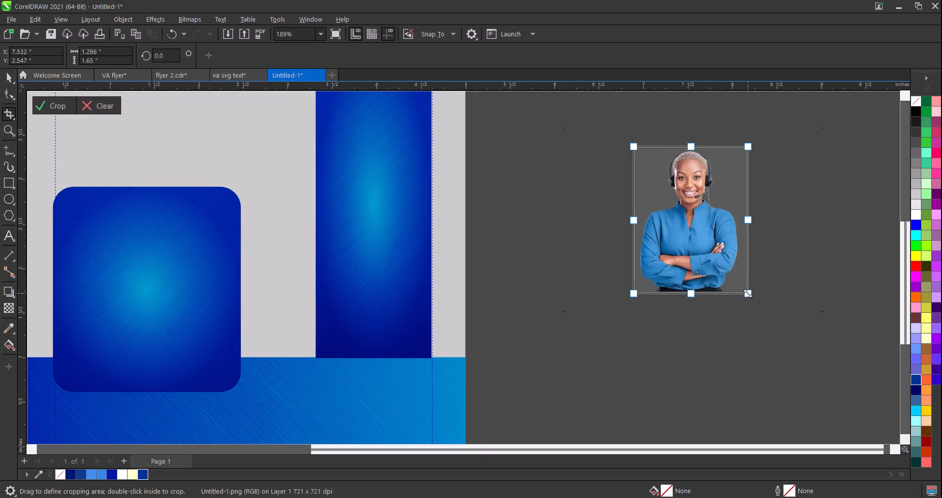
pyautogui.click(58, 108)
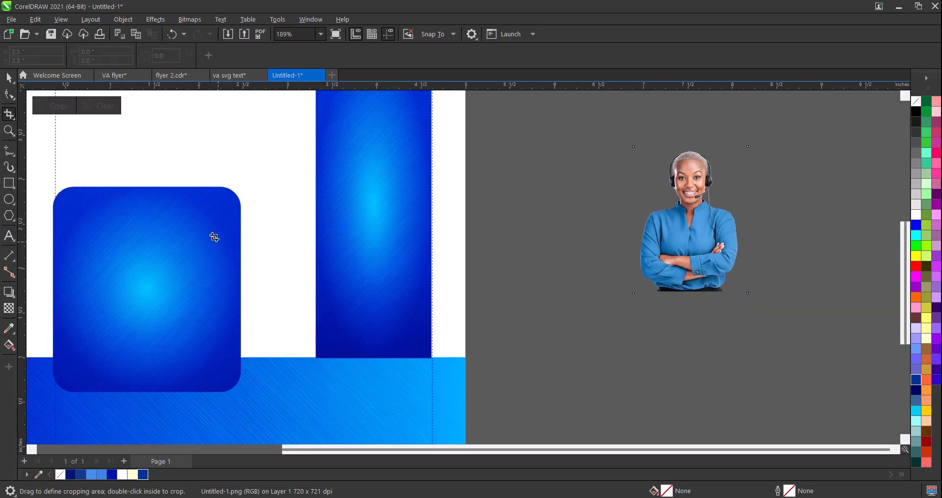
# Step: Move the cropped woman photo over the tall panel, enlarge it proportionally to about 2.733 by 3.507 inches, and stand her in front of the bottom band
pyautogui.click(8, 78)
pyautogui.moveTo(708, 234); pyautogui.dragTo(383, 198)
pyautogui.scroll(-4, 383, 198)
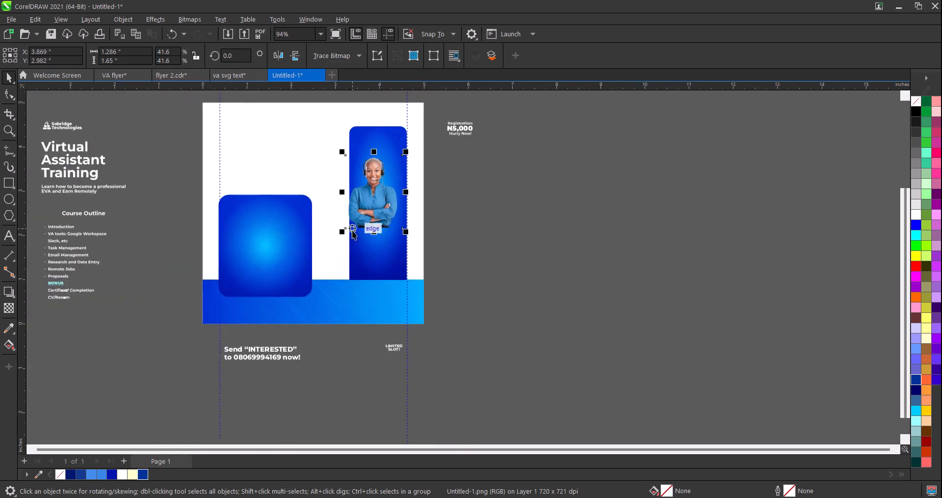
pyautogui.moveTo(341, 231); pyautogui.dragTo(297, 290)
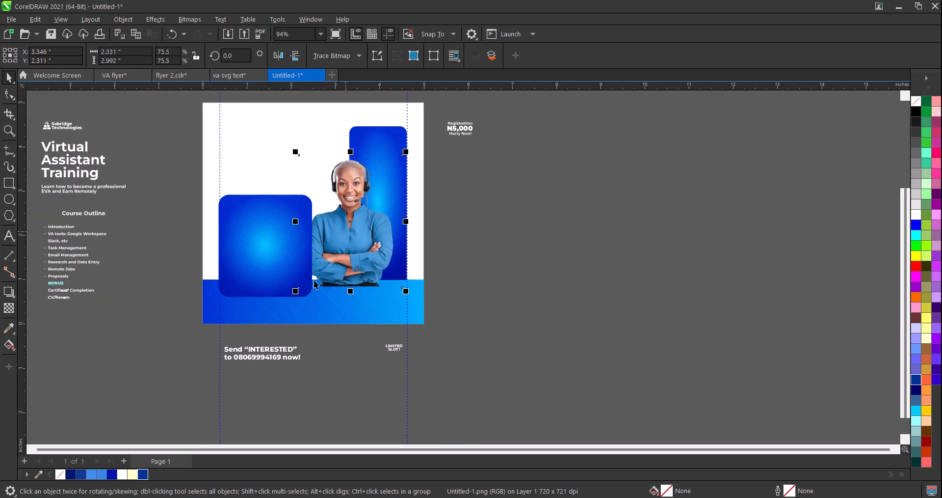
pyautogui.scroll(3, 383, 261)
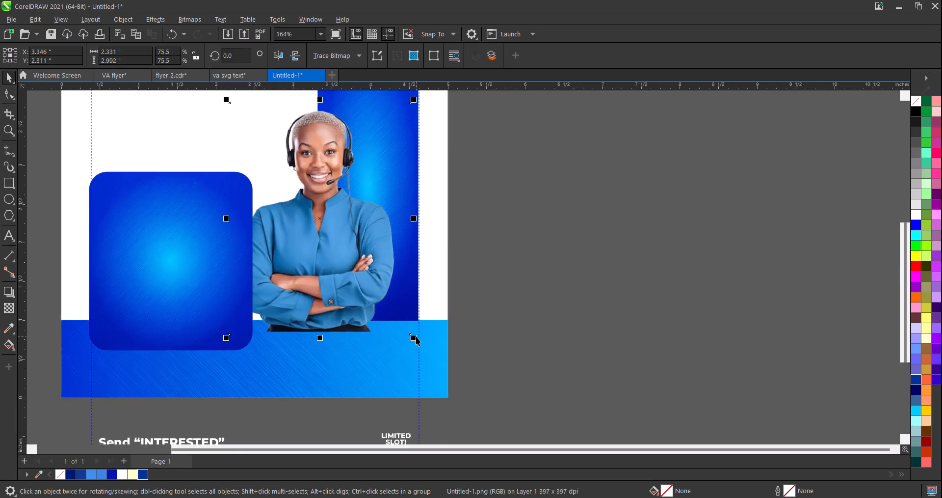
pyautogui.moveTo(414, 337); pyautogui.dragTo(443, 384)
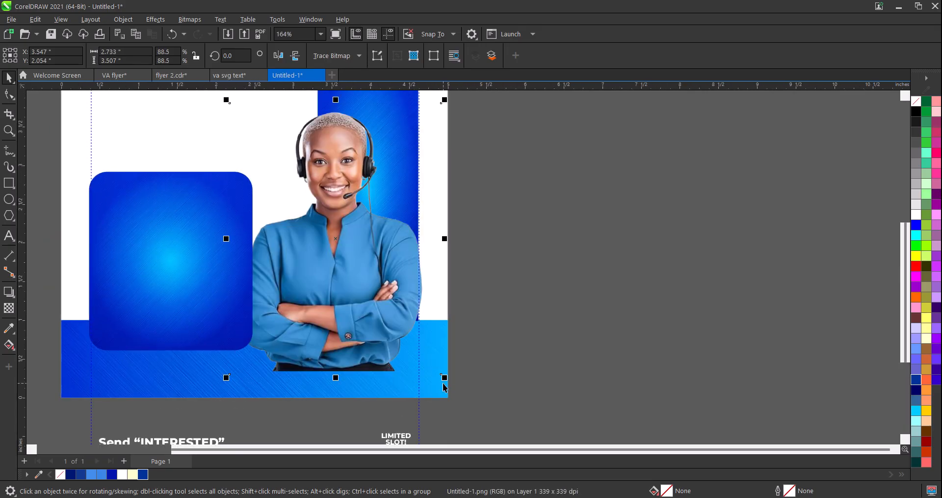
pyautogui.scroll(-3, 444, 387)
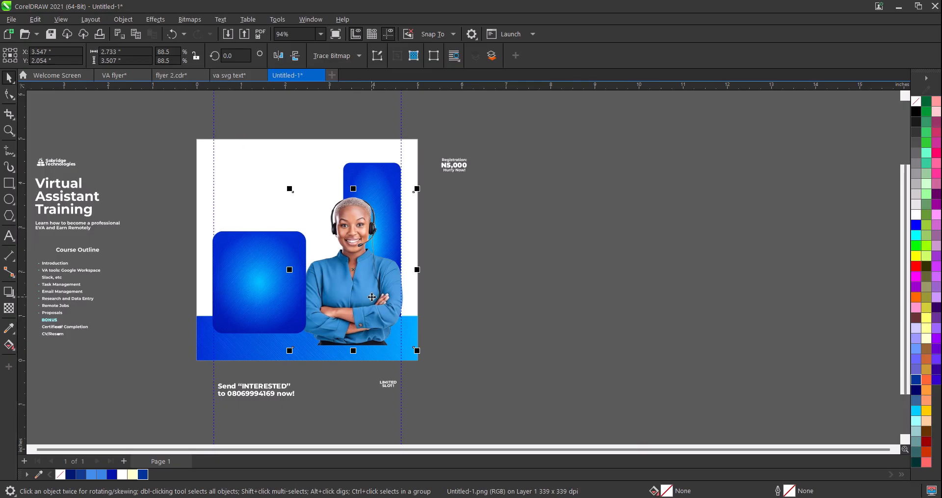
pyautogui.moveTo(372, 297); pyautogui.dragTo(364, 293)
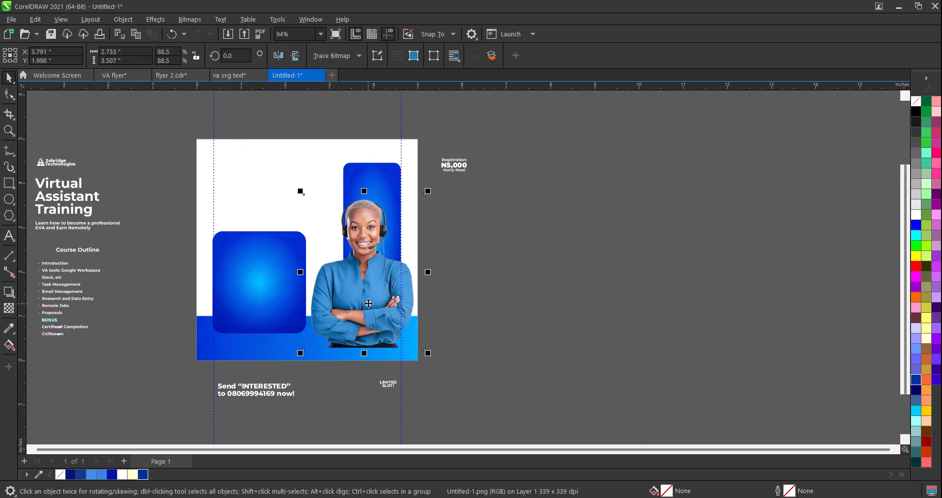
# Step: Trim the empty right side of the woman photo by moving its right edge nodes inward, narrowing it to about 2.463 inches
pyautogui.scroll(2, 369, 303)
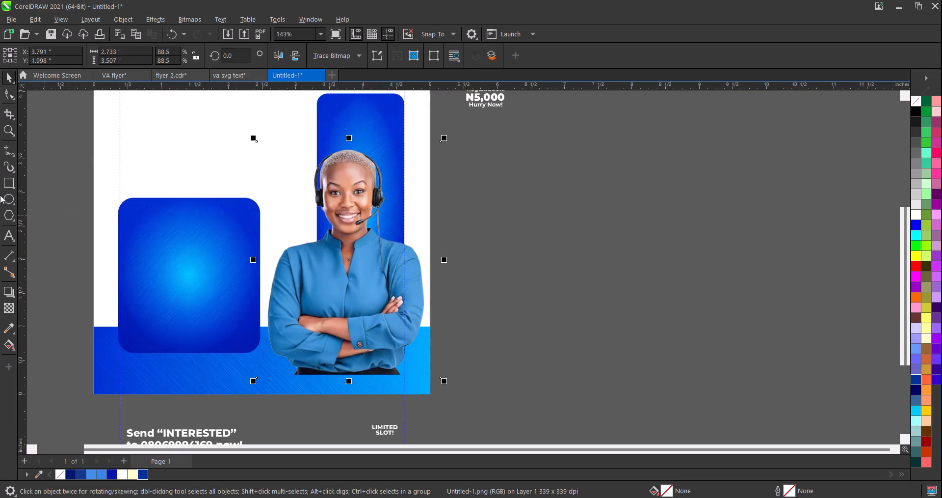
pyautogui.click(12, 99)
pyautogui.click(39, 95)
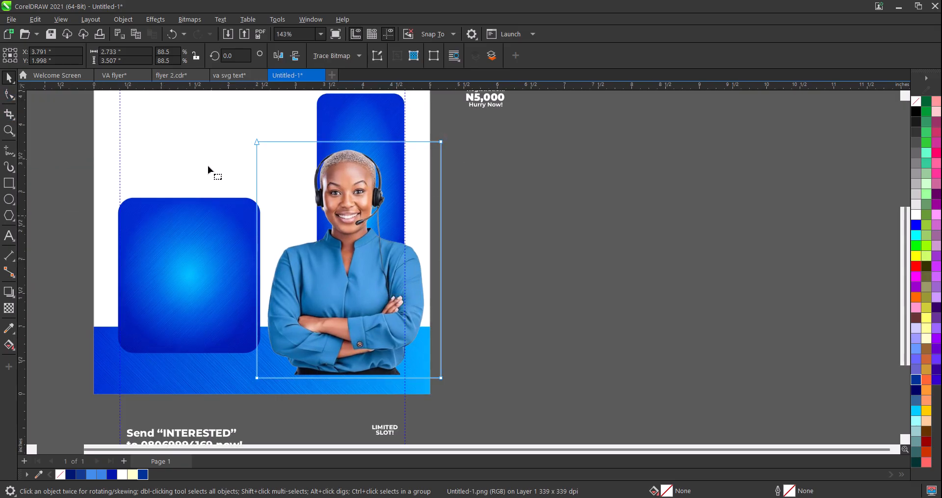
pyautogui.moveTo(467, 134); pyautogui.dragTo(420, 403)
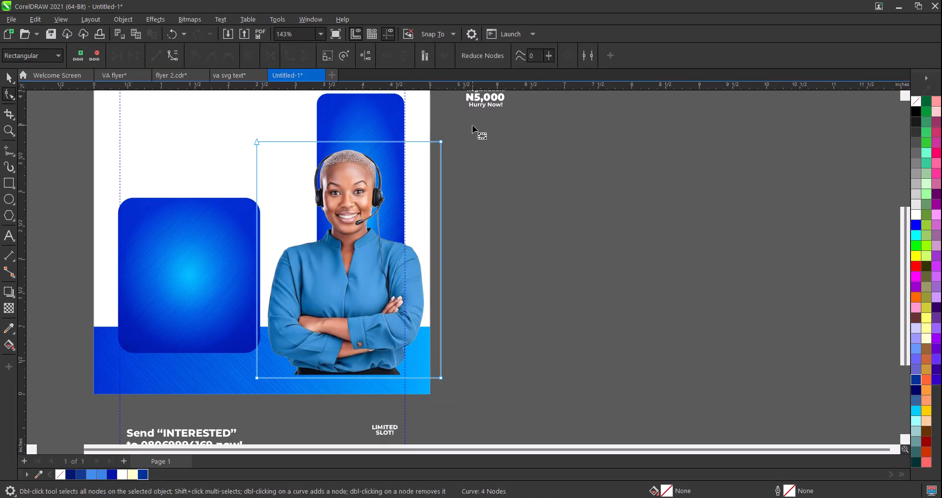
pyautogui.moveTo(474, 131); pyautogui.dragTo(410, 417)
pyautogui.moveTo(422, 378); pyautogui.dragTo(424, 375)
pyautogui.press('Left')
pyautogui.press('Left')
pyautogui.press('Left')
pyautogui.press('Left')
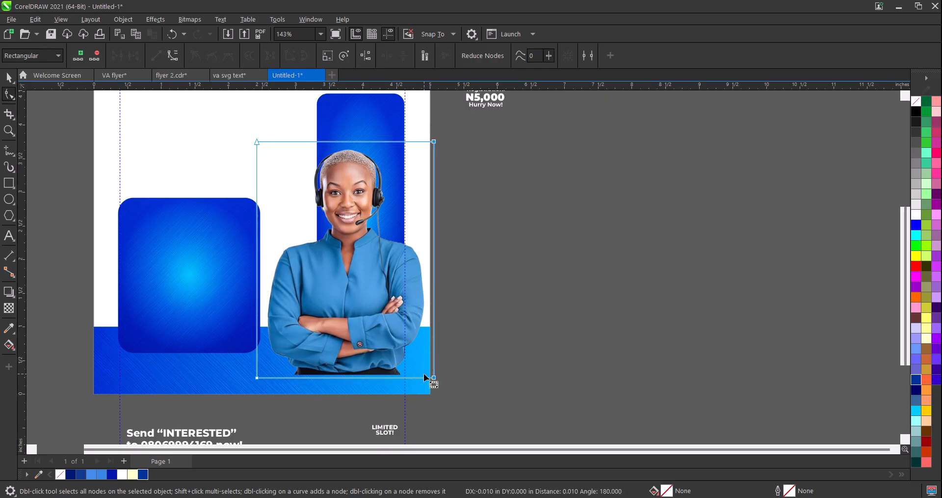
pyautogui.press('Left')
pyautogui.press('Left')
pyautogui.press('Left')
pyautogui.press('Left')
pyautogui.press('Left')
pyautogui.press('Left')
pyautogui.press('Left')
pyautogui.press('Left')
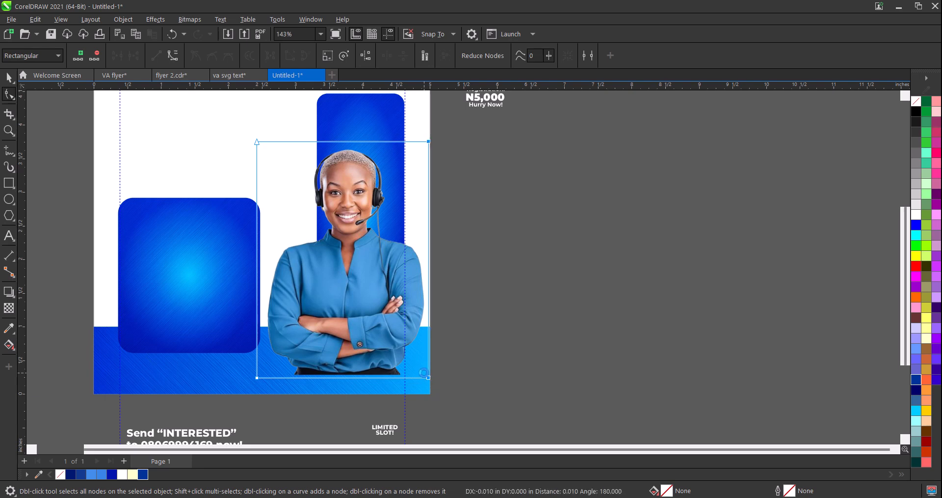
pyautogui.press('Left')
pyautogui.press('Left')
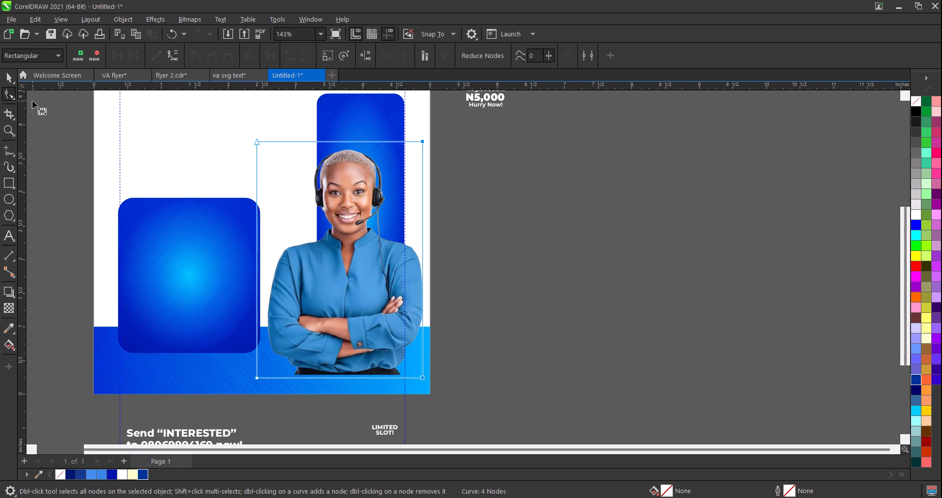
pyautogui.click(8, 77)
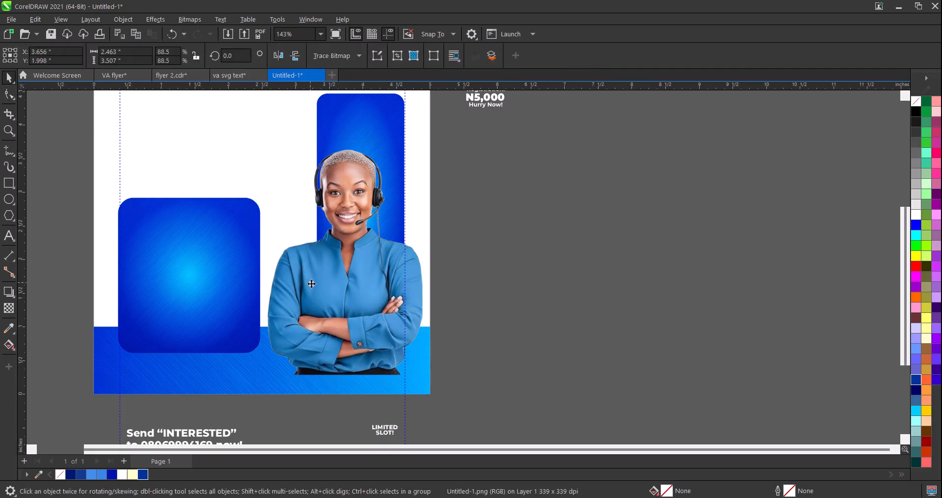
# Step: Shift the woman photo toward the page's right edge and enlarge it proportionally to about 2.632 by 3.748 inches
pyautogui.moveTo(310, 286); pyautogui.dragTo(316, 285)
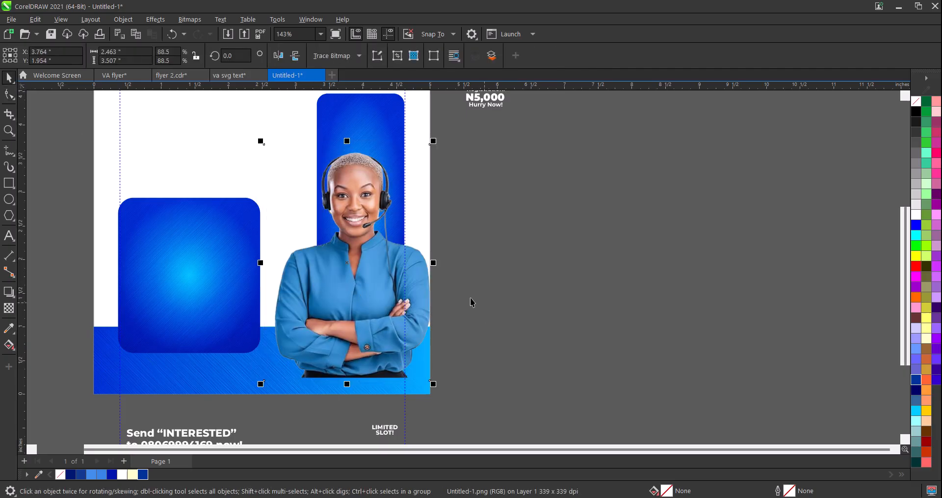
pyautogui.click(534, 288)
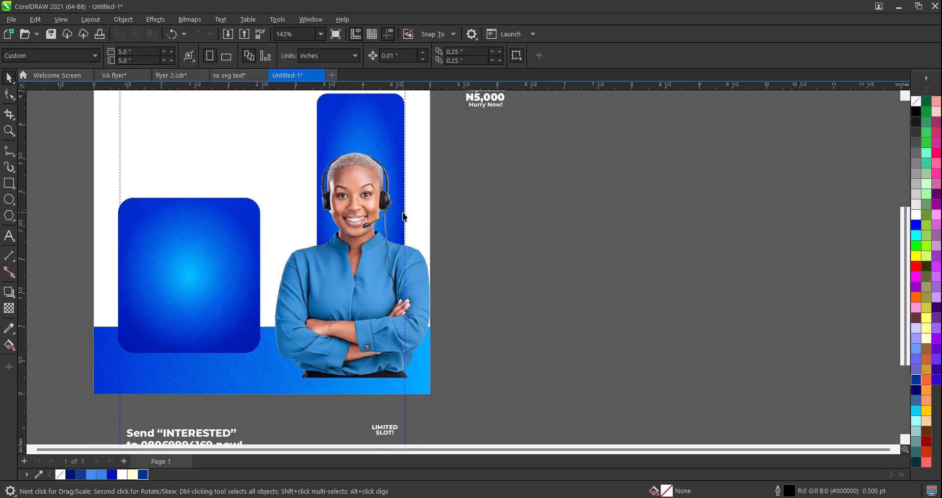
pyautogui.scroll(-2, 349, 257)
pyautogui.scroll(2, 369, 193)
pyautogui.click(369, 194)
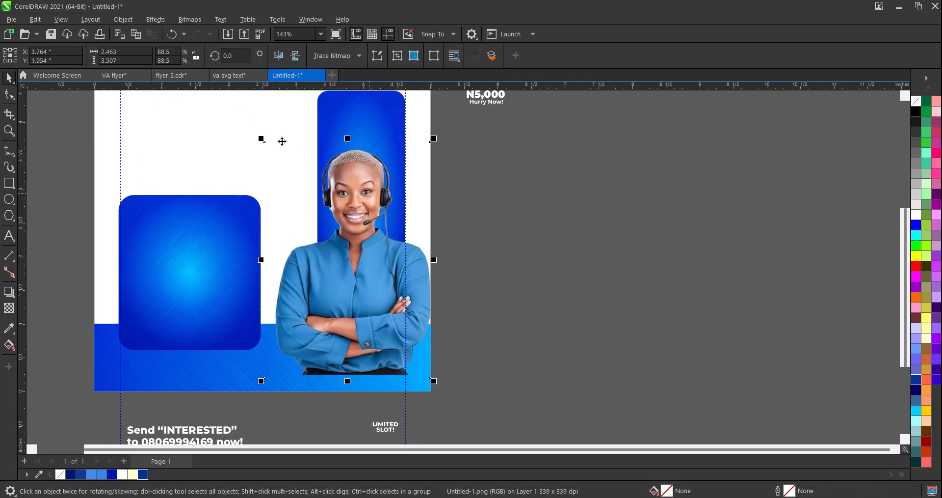
pyautogui.moveTo(258, 131)
pyautogui.mouseDown()
pyautogui.moveTo(251, 114)
pyautogui.moveTo(250, 122)
pyautogui.mouseUp()
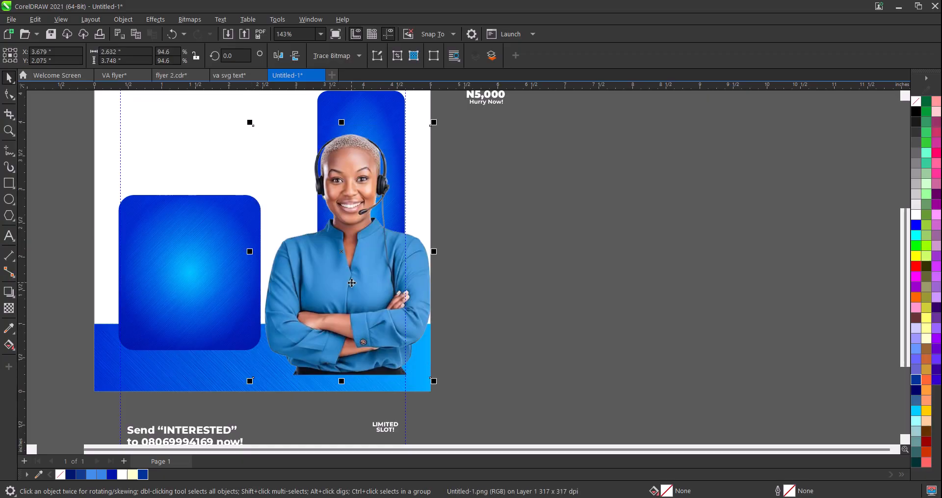
pyautogui.moveTo(351, 283); pyautogui.dragTo(354, 284)
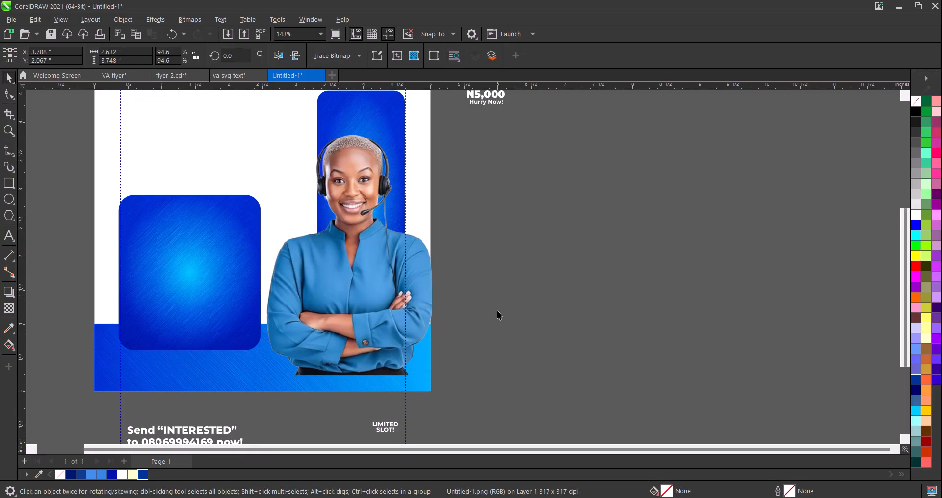
pyautogui.click(496, 314)
# Step: Move the "Registration: N5,000 Hurry Now!" text onto the tall panel, centred above the woman's head
pyautogui.scroll(-2, 435, 204)
pyautogui.click(361, 158)
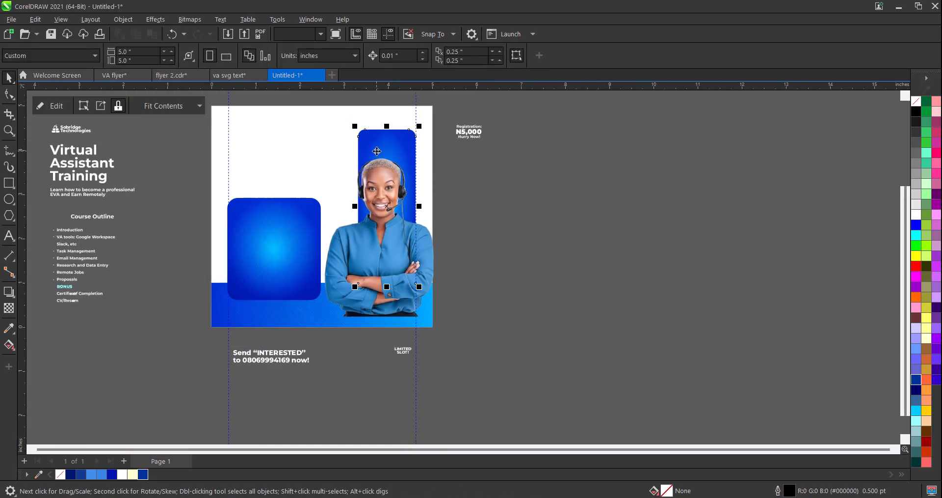
pyautogui.scroll(-1, 283, 332)
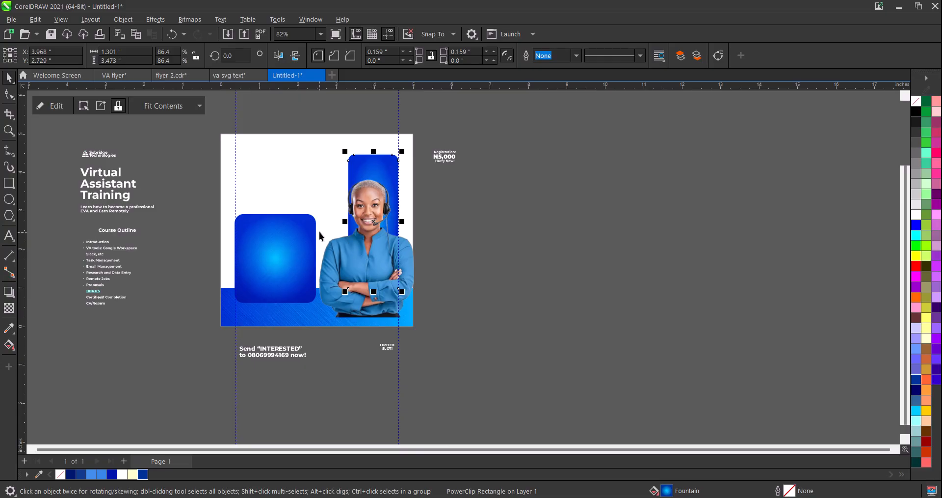
pyautogui.moveTo(481, 136); pyautogui.dragTo(414, 186)
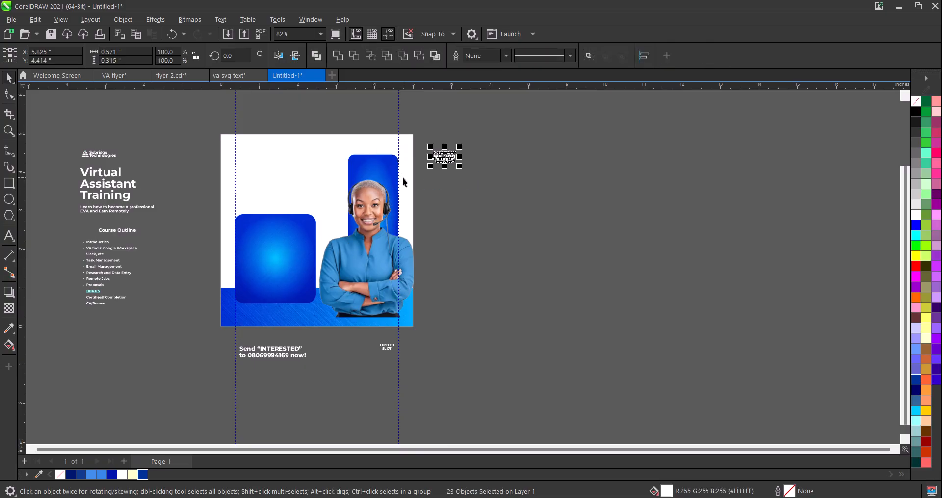
pyautogui.scroll(5, 448, 154)
pyautogui.moveTo(448, 154); pyautogui.dragTo(231, 190)
pyautogui.scroll(-5, 387, 232)
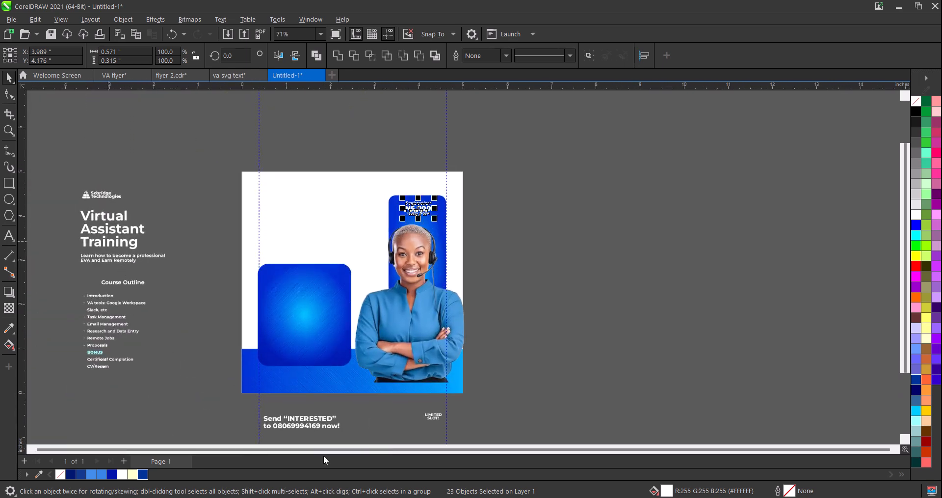
# Step: Move the two-line Send "INTERESTED" contact text onto the bottom band, beneath the square panel and along the left guideline
pyautogui.moveTo(385, 413); pyautogui.dragTo(205, 443)
pyautogui.scroll(3, 268, 398)
pyautogui.click(328, 402)
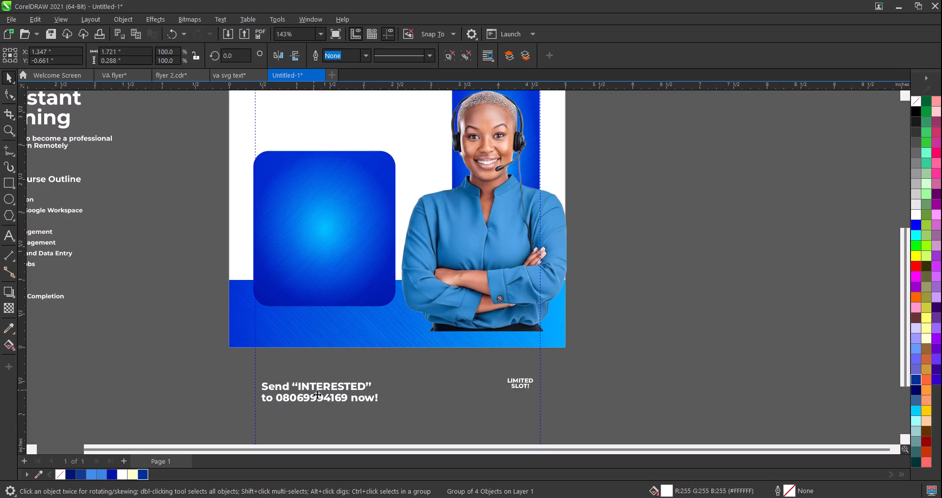
pyautogui.moveTo(317, 394); pyautogui.dragTo(312, 330)
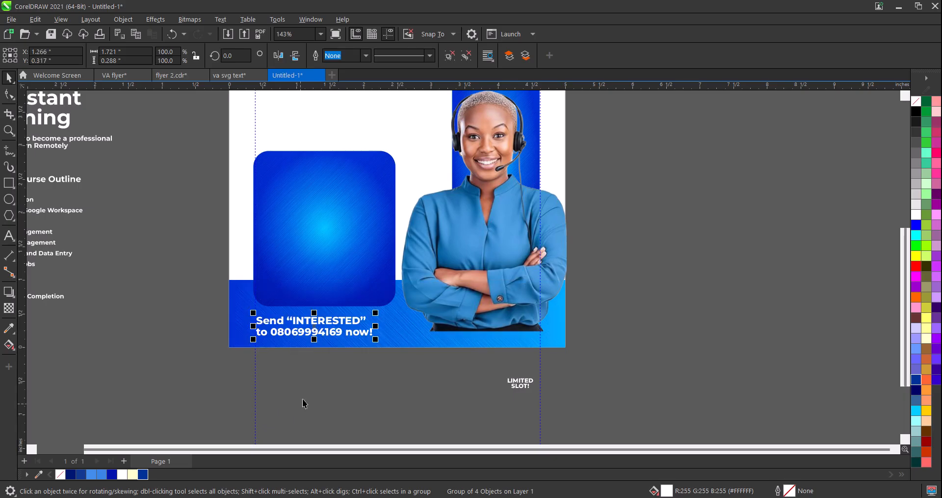
pyautogui.scroll(-2, 331, 370)
pyautogui.scroll(2, 432, 399)
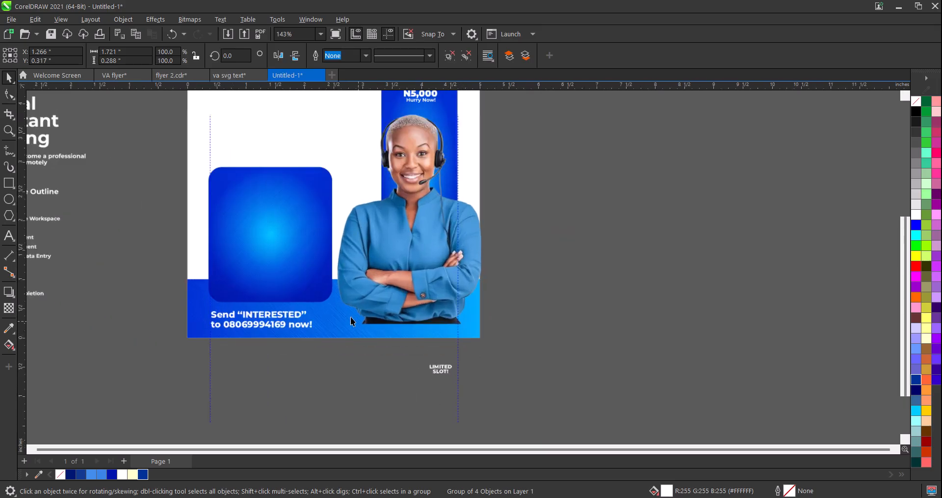
pyautogui.click(339, 319)
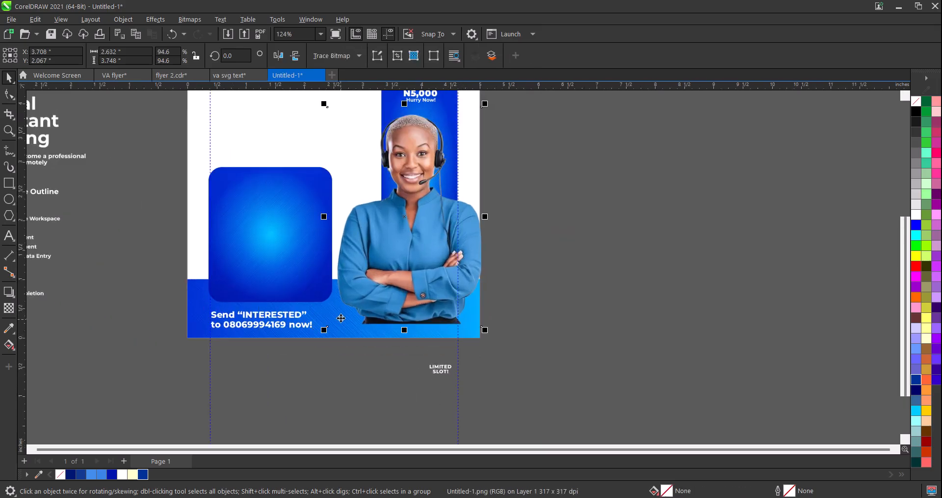
pyautogui.click(192, 292)
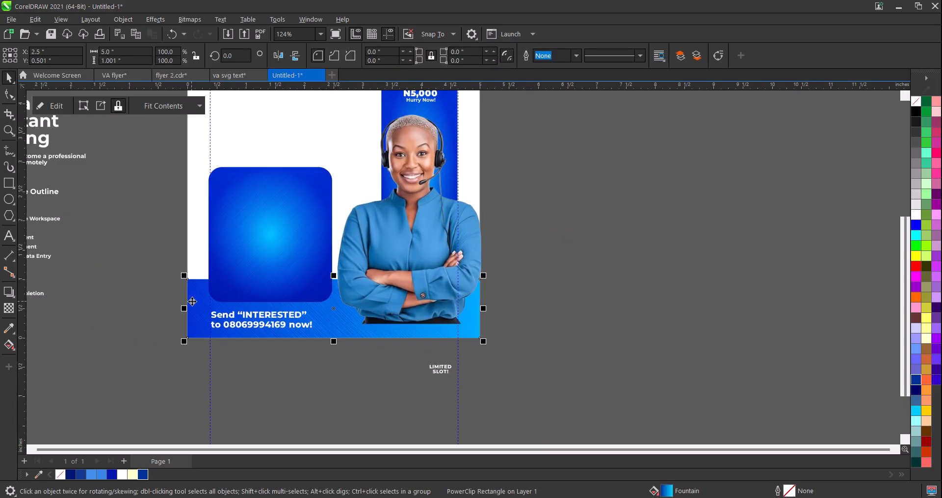
pyautogui.rightClick(195, 300)
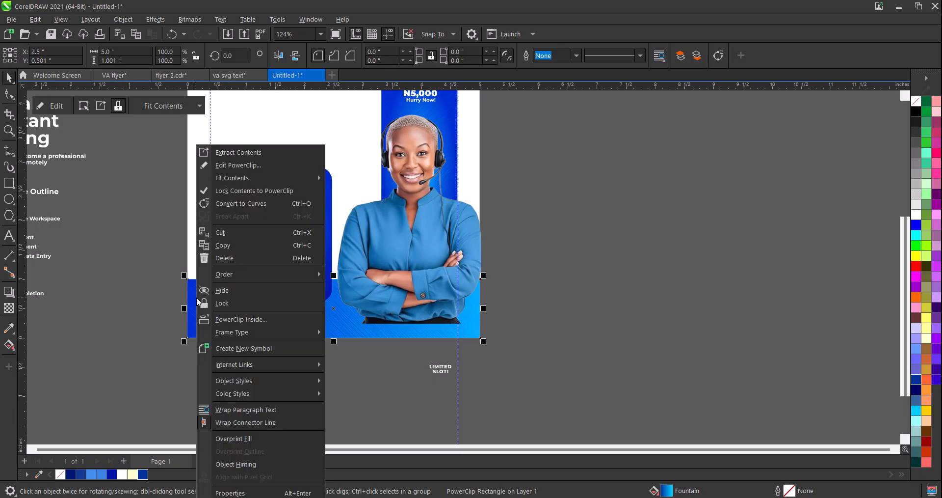
pyautogui.moveTo(220, 278)
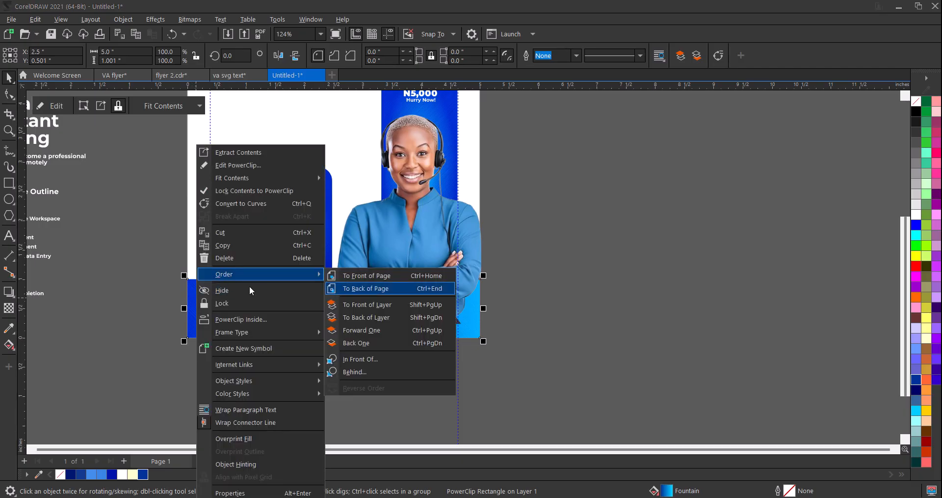
pyautogui.click(135, 289)
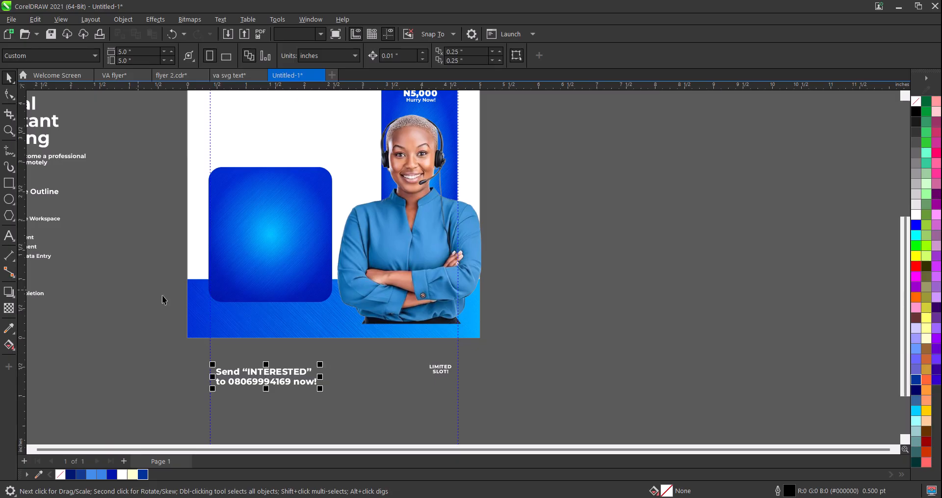
# Step: Bring the blue bottom band to the front of the page, accepting its move to another layer
pyautogui.click(200, 301)
pyautogui.rightClick(196, 300)
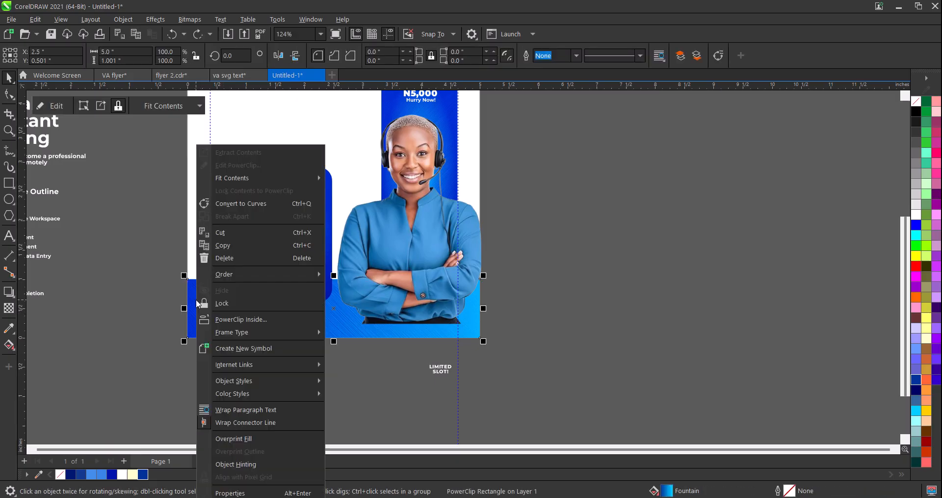
pyautogui.moveTo(260, 276)
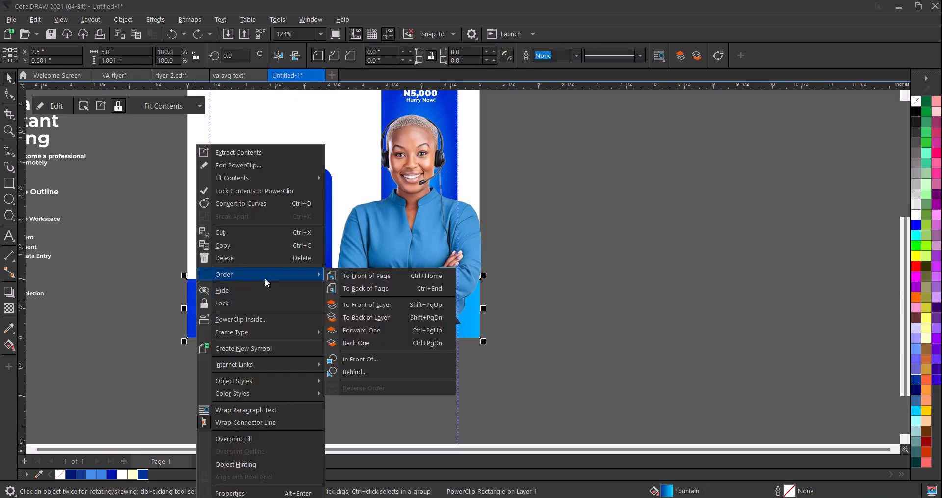
pyautogui.click(361, 277)
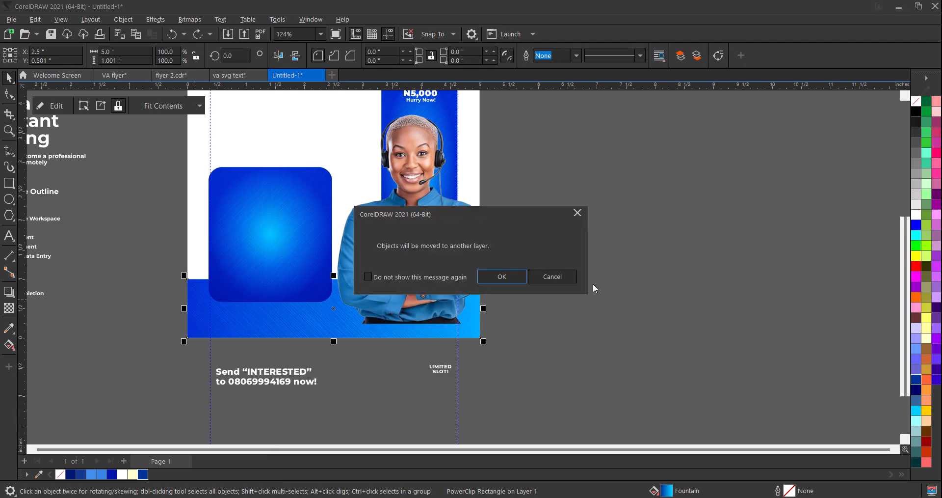
pyautogui.click(503, 279)
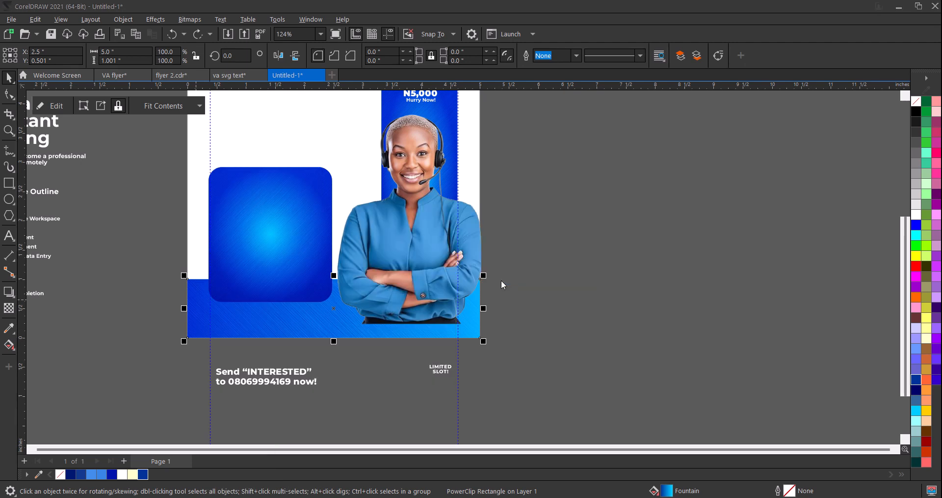
# Step: Bring the rounded square panel to the front of the page, above the bottom band
pyautogui.click(266, 180)
pyautogui.rightClick(264, 193)
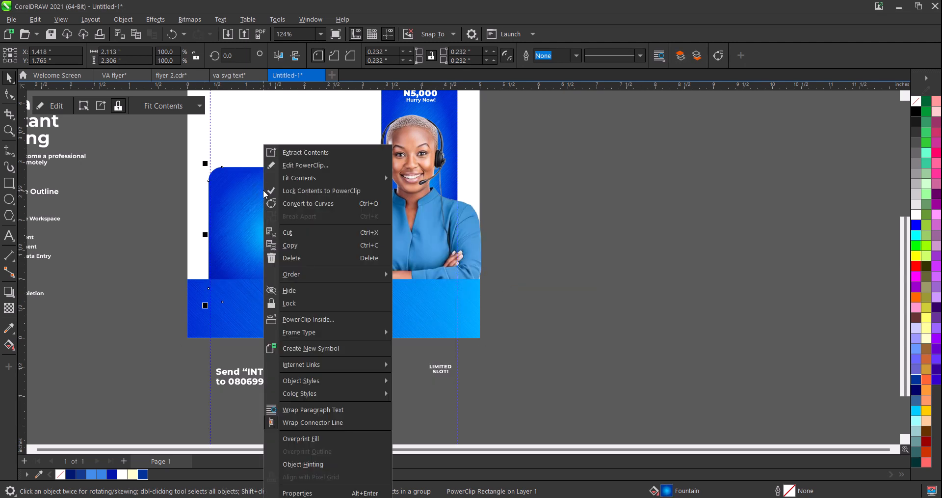
pyautogui.moveTo(323, 277)
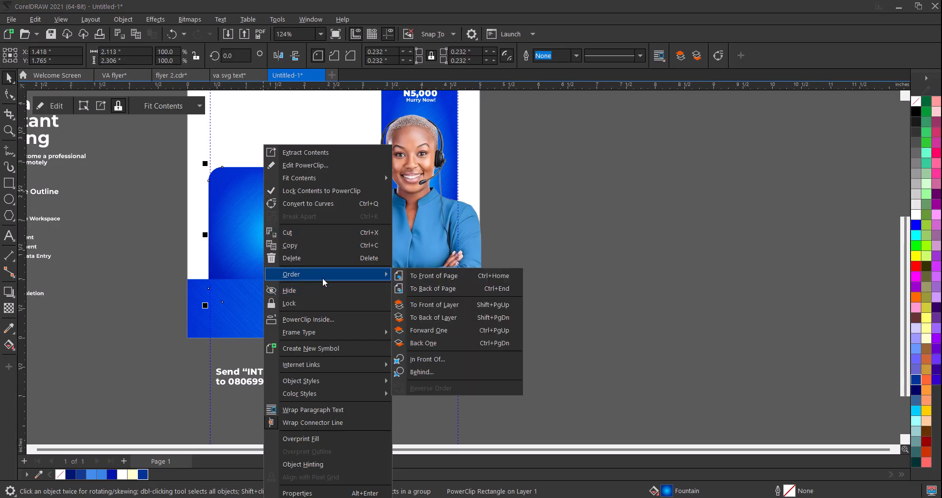
pyautogui.click(427, 275)
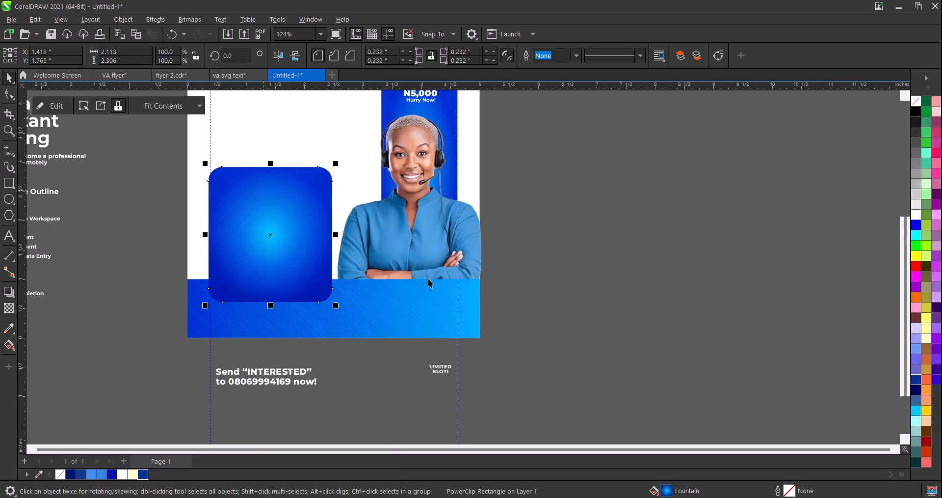
# Step: Move the two-line Send "INTERESTED" contact text onto the bottom band beneath the square panel and deselect it
pyautogui.click(299, 402)
pyautogui.moveTo(330, 414); pyautogui.dragTo(205, 348)
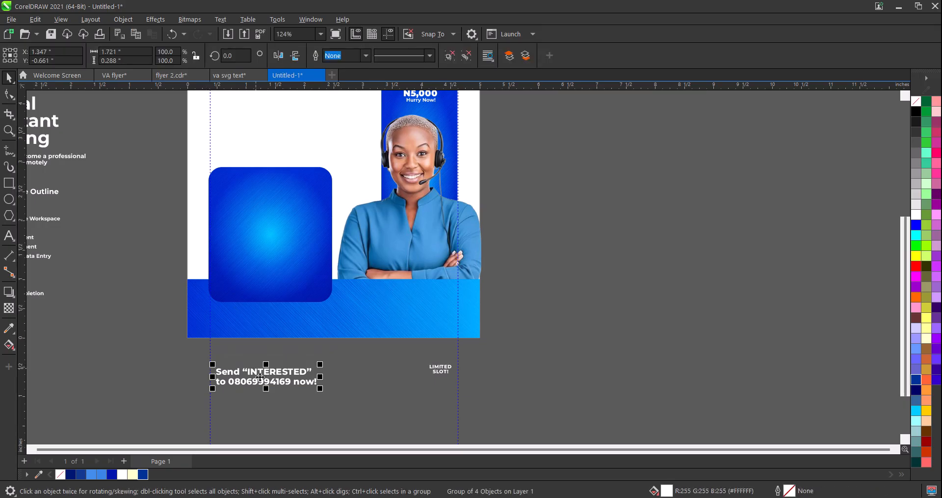
pyautogui.moveTo(260, 377); pyautogui.dragTo(255, 322)
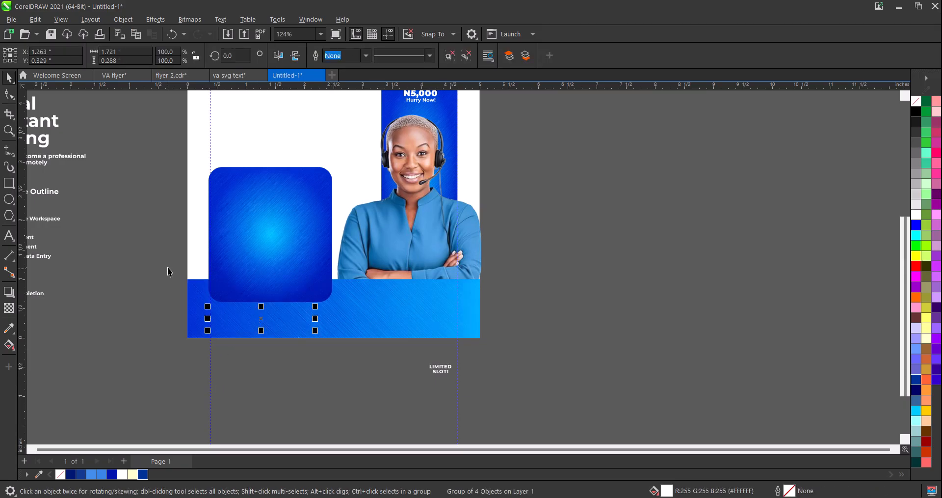
pyautogui.scroll(-2, 168, 272)
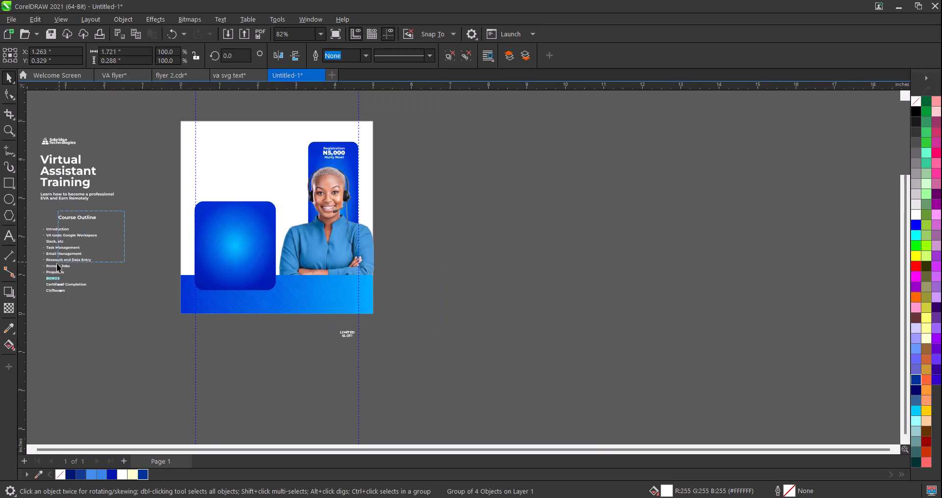
pyautogui.hscroll(-3, 57, 266)
pyautogui.click(86, 304)
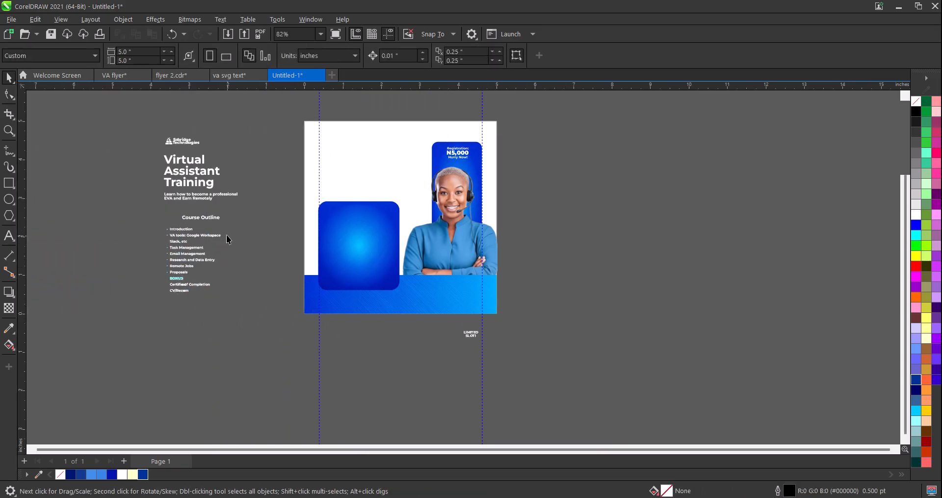
# Step: Draw a rectangle about 1.447 by 0.247 inches across the square panel's top edge, fill it Navy Blue, and undo it
pyautogui.scroll(3, 227, 236)
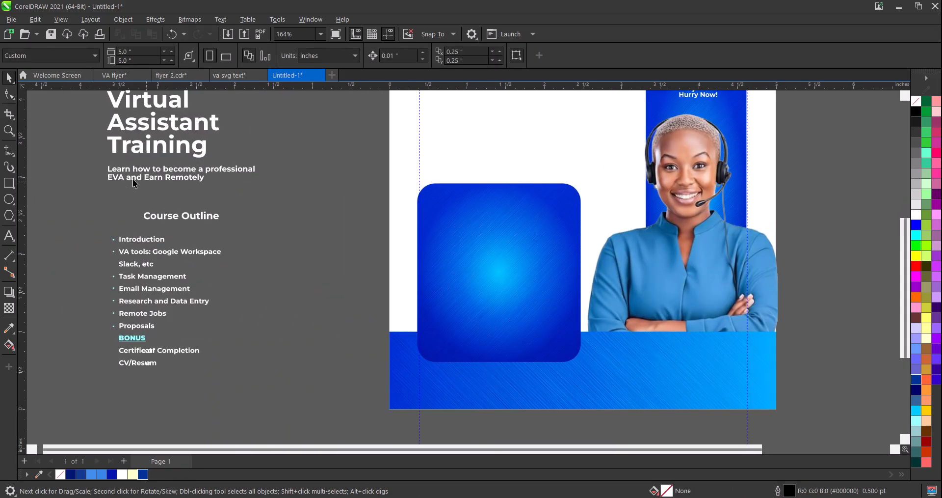
pyautogui.click(8, 183)
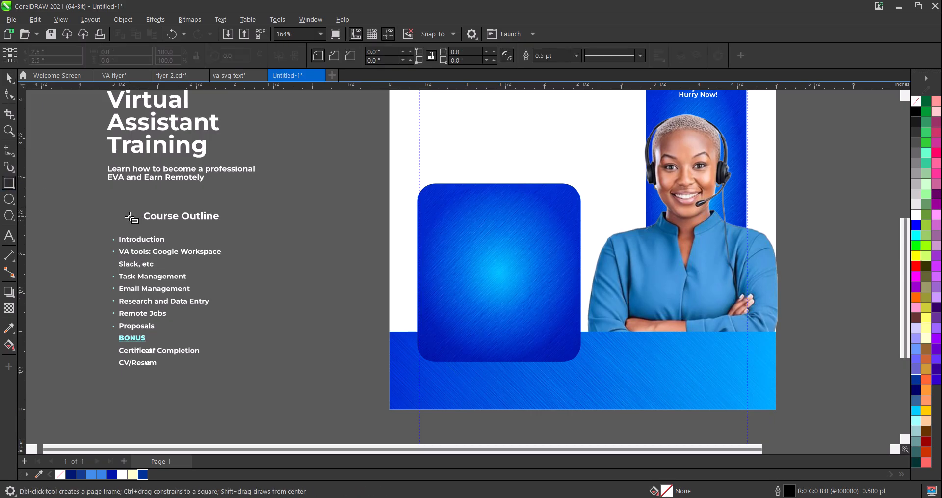
pyautogui.moveTo(446, 178); pyautogui.dragTo(558, 197)
pyautogui.click(10, 81)
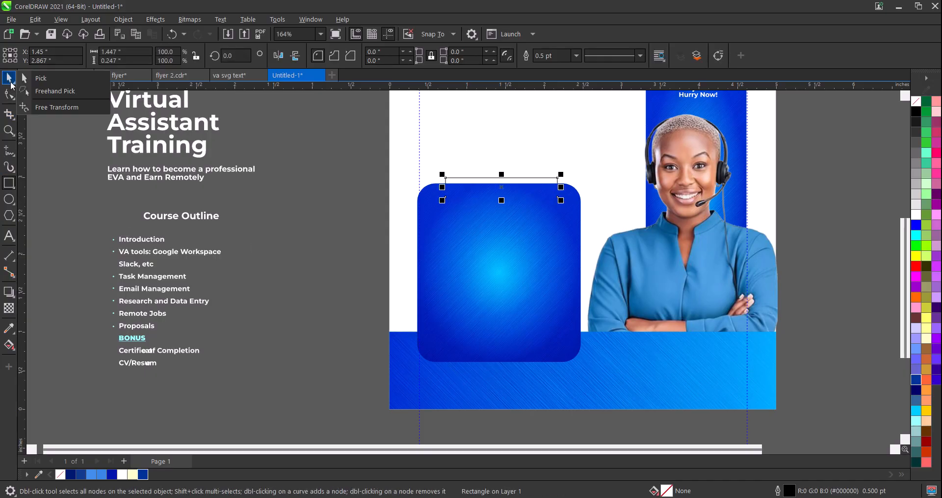
pyautogui.click(9, 93)
pyautogui.click(142, 474)
pyautogui.click(143, 474)
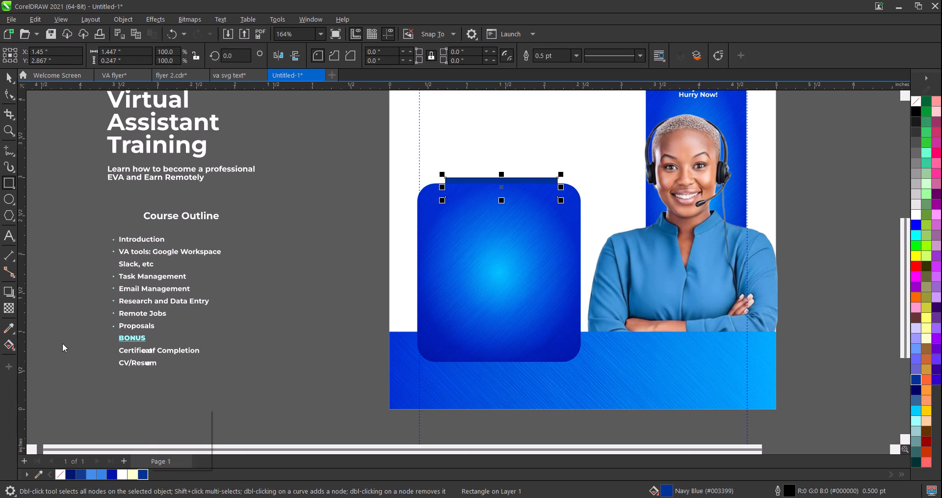
pyautogui.click(9, 77)
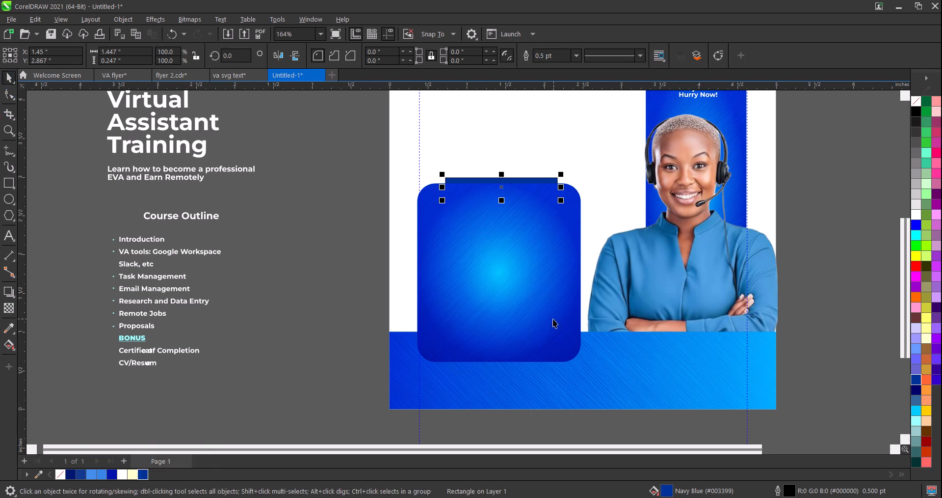
pyautogui.hotkey('ctrl', 'z')
pyautogui.press('Escape')
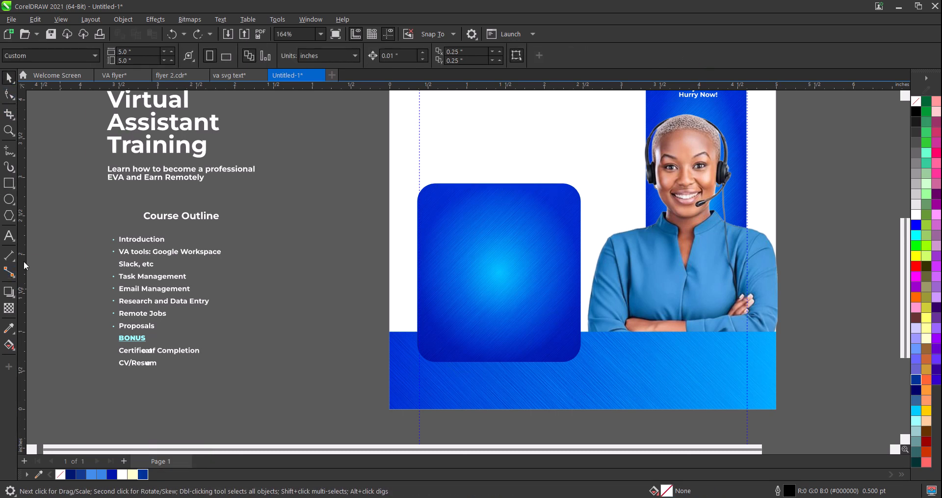
# Step: Draw a rectangle about 1.485 by 0.286 inches beside the Course Outline heading and bring it to the front of the page
pyautogui.click(9, 182)
pyautogui.moveTo(268, 203); pyautogui.dragTo(384, 225)
pyautogui.click(11, 77)
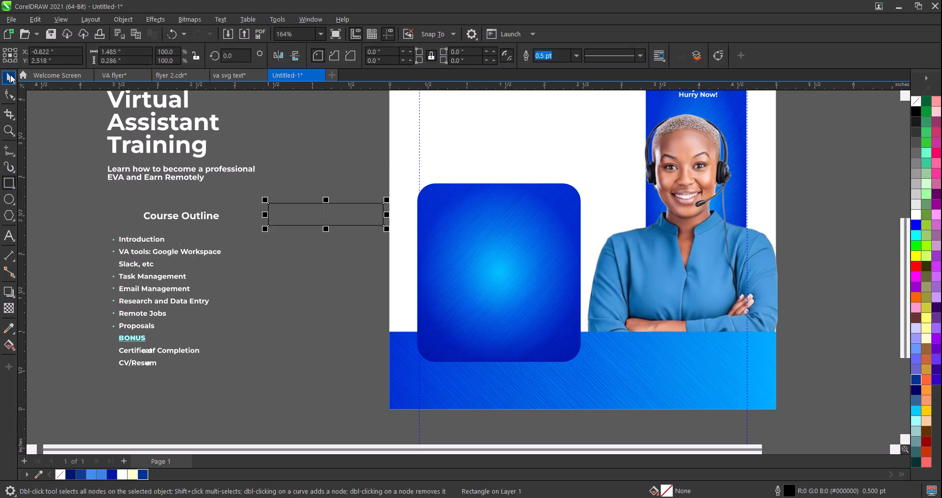
pyautogui.rightClick(296, 210)
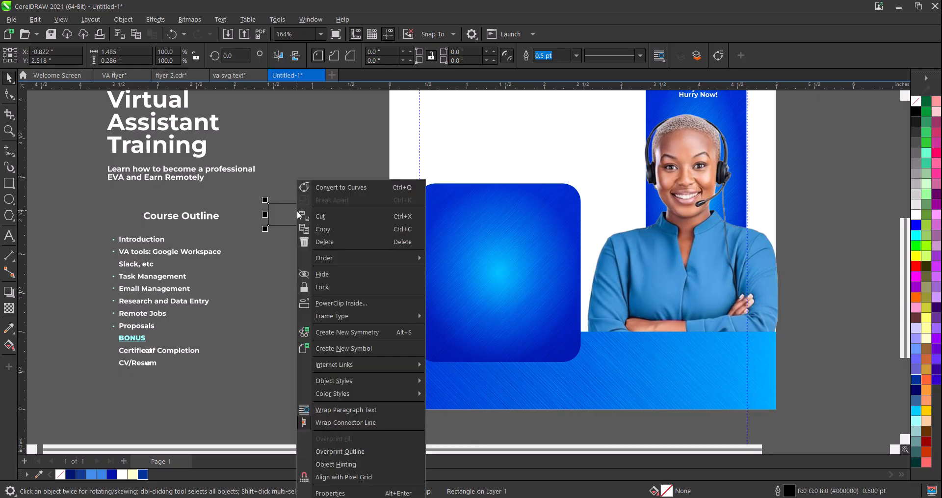
pyautogui.moveTo(349, 264)
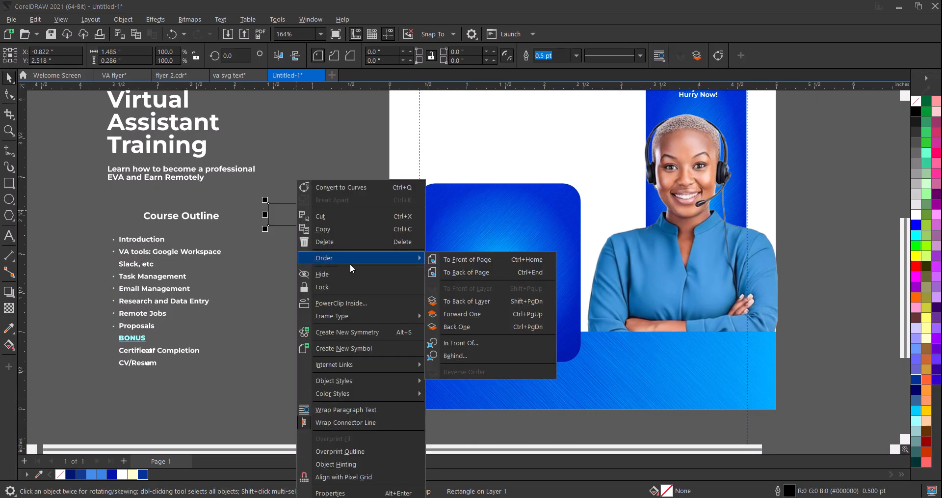
pyautogui.click(460, 262)
pyautogui.click(486, 276)
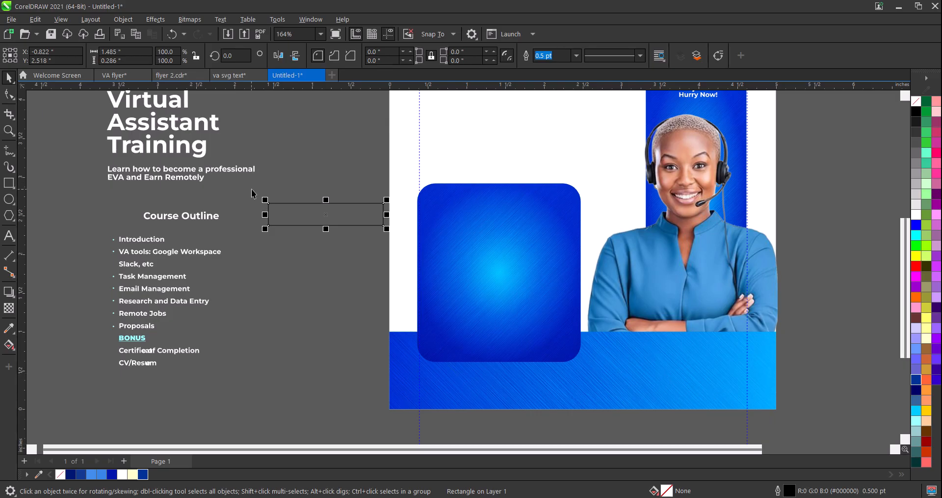
# Step: Fill the rectangle beside the Course Outline heading with Navy Blue and remove its outline
pyautogui.click(142, 474)
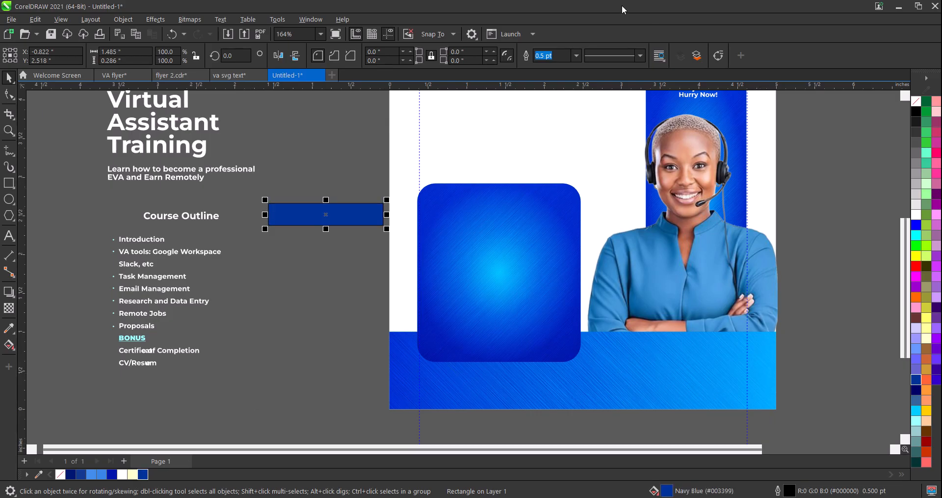
pyautogui.click(577, 55)
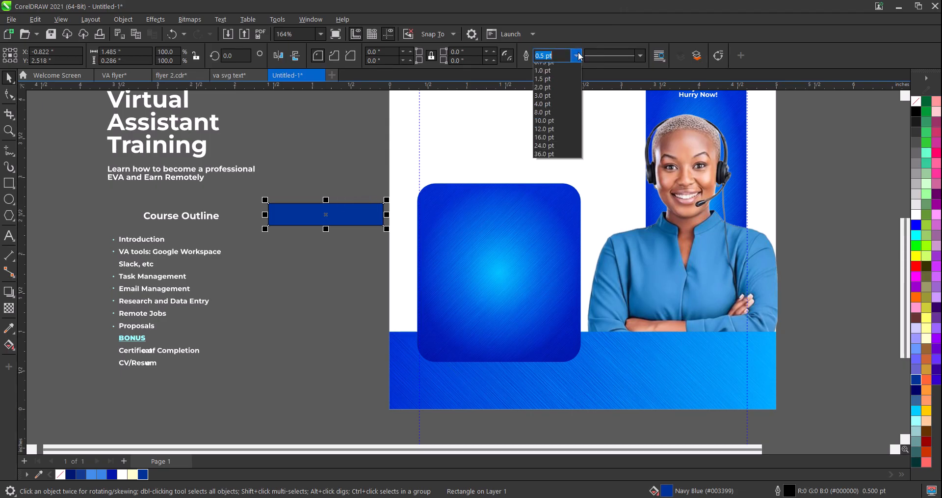
pyautogui.click(551, 66)
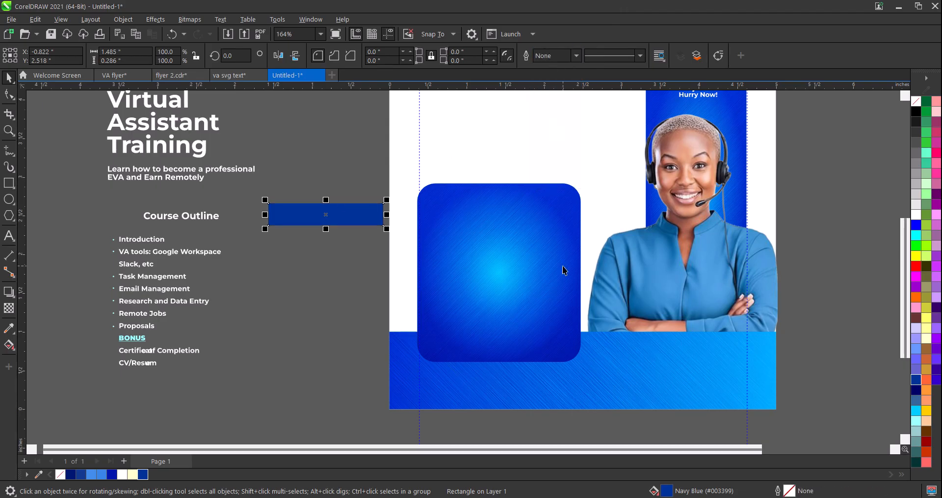
# Step: Give the bar beside the Course Outline heading a linear fountain fill running from Navy Blue to bright sky blue
pyautogui.doubleClick(712, 491)
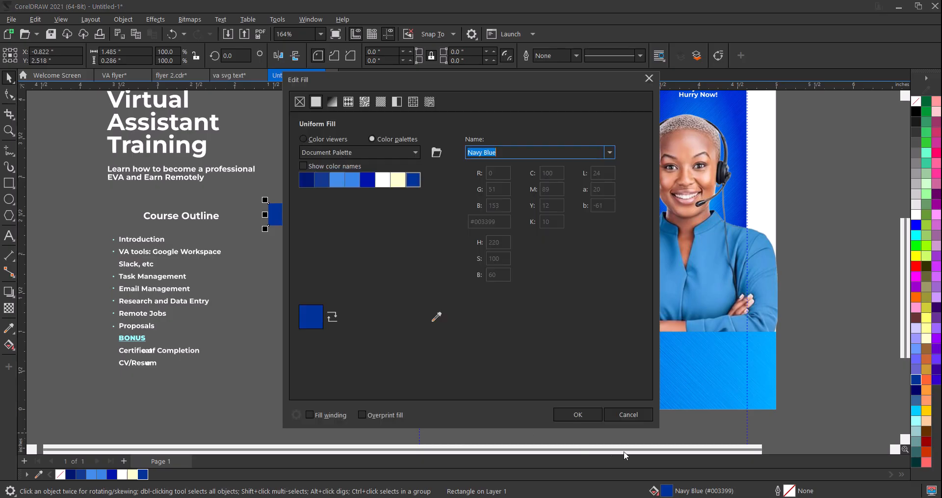
pyautogui.click(327, 103)
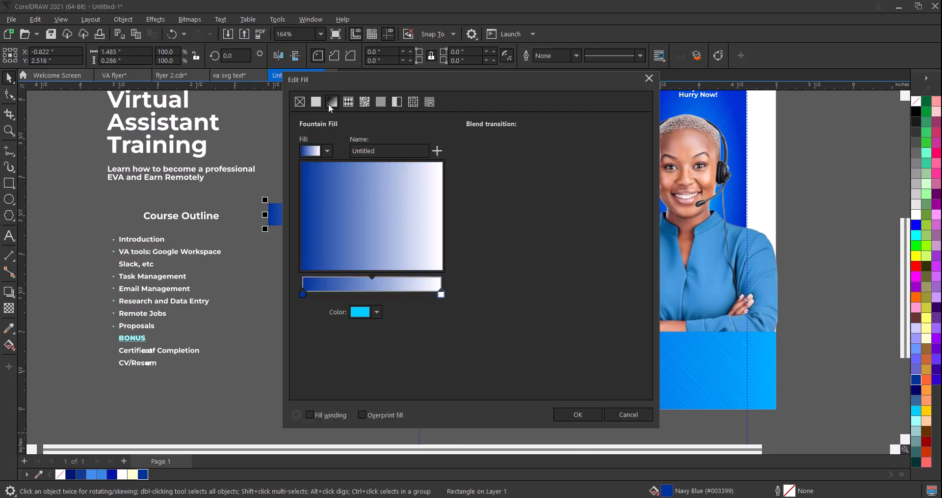
pyautogui.click(439, 296)
pyautogui.click(377, 312)
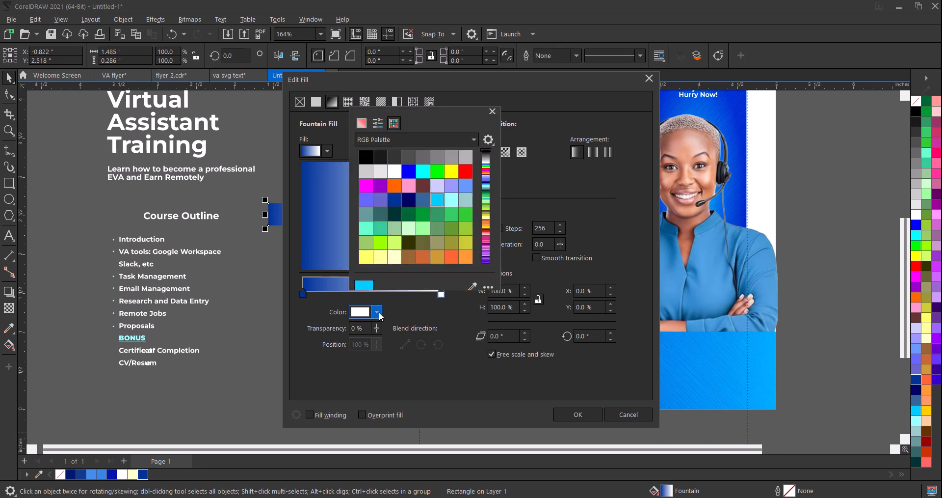
pyautogui.click(471, 273)
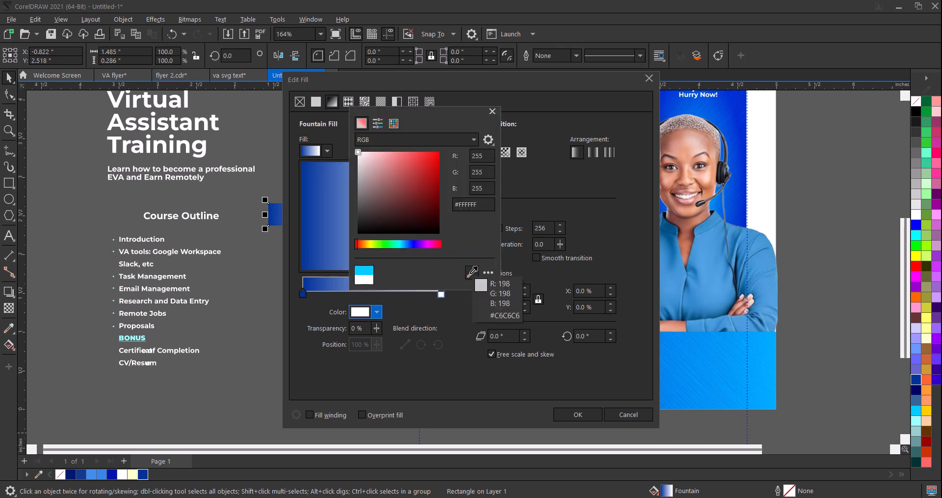
pyautogui.click(916, 410)
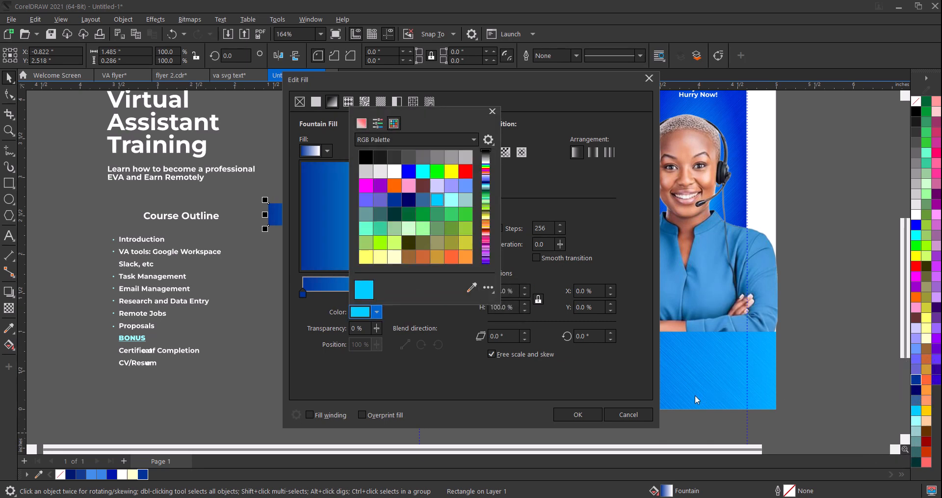
pyautogui.click(564, 414)
pyautogui.click(579, 414)
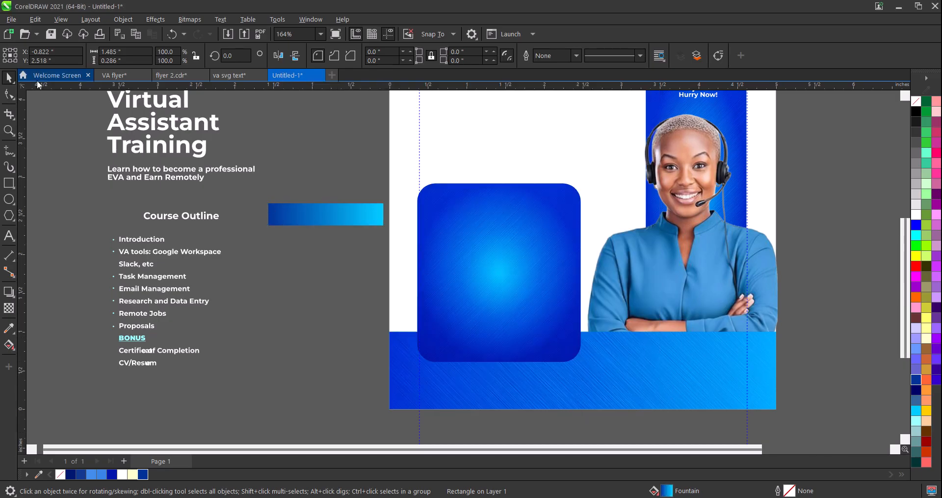
# Step: Round the gradient bar's corners to about 0.114 inches and move it centrally across the top edge of the square panel
pyautogui.click(9, 94)
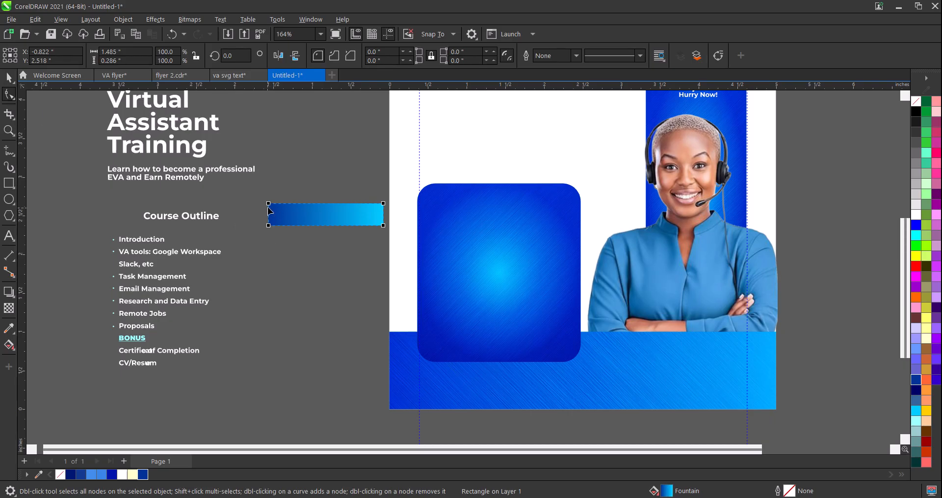
pyautogui.moveTo(272, 206); pyautogui.dragTo(280, 206)
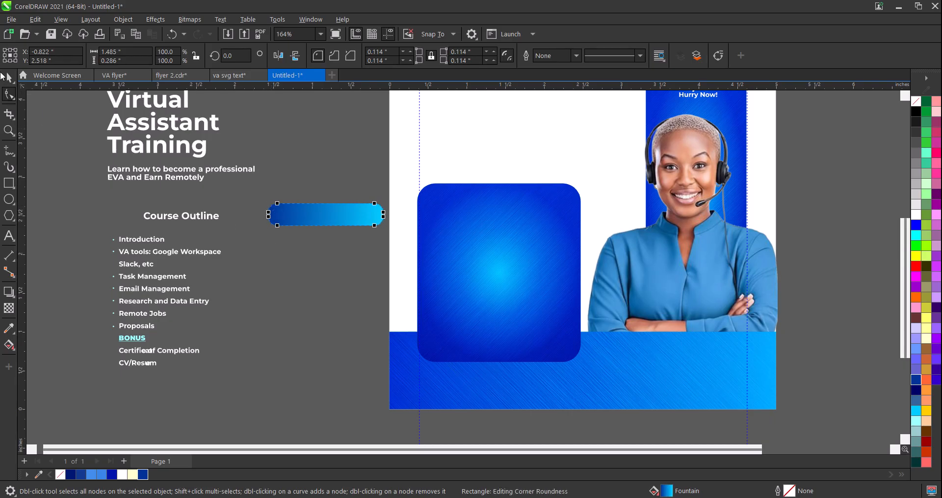
pyautogui.click(9, 77)
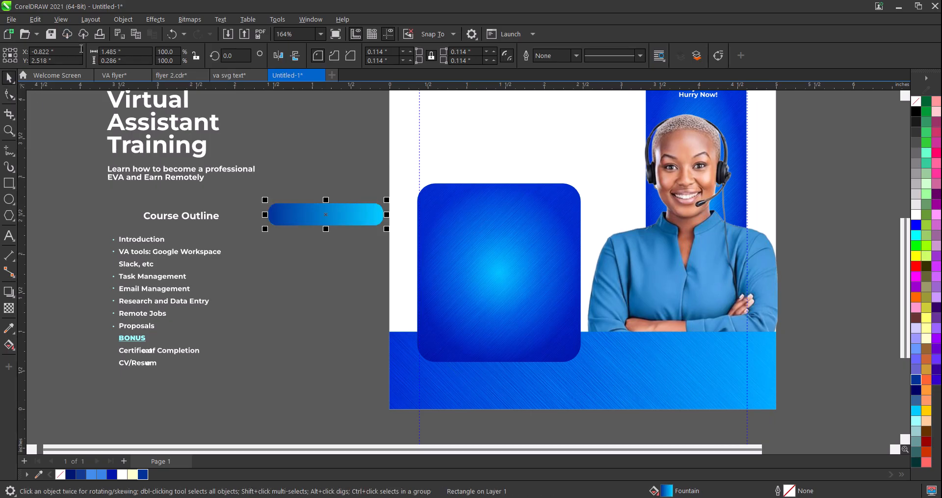
pyautogui.moveTo(326, 215); pyautogui.dragTo(500, 184)
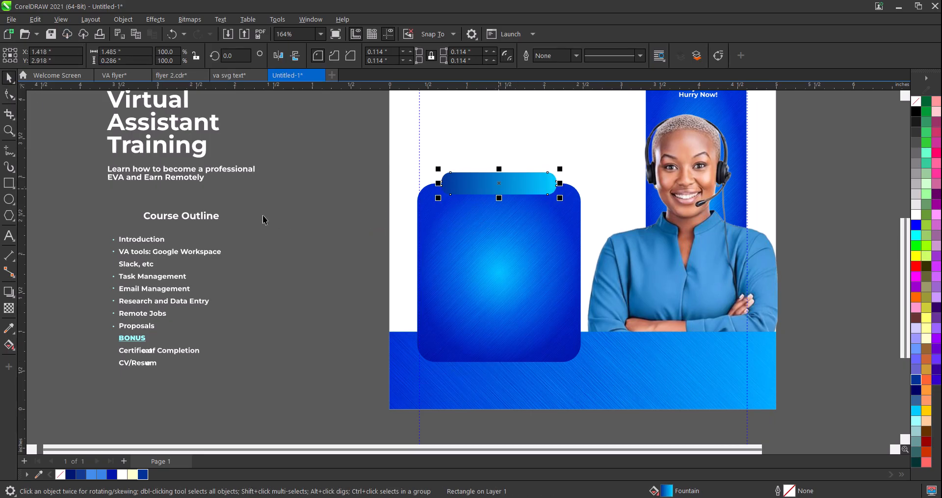
# Step: Move the whole Course Outline heading onto the rounded gradient bar and bring it to the front
pyautogui.click(197, 219)
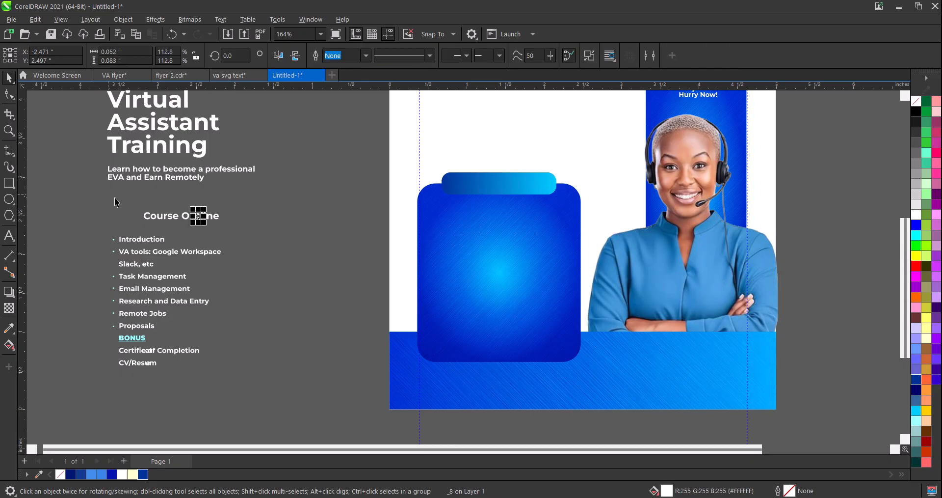
pyautogui.moveTo(116, 199); pyautogui.dragTo(257, 237)
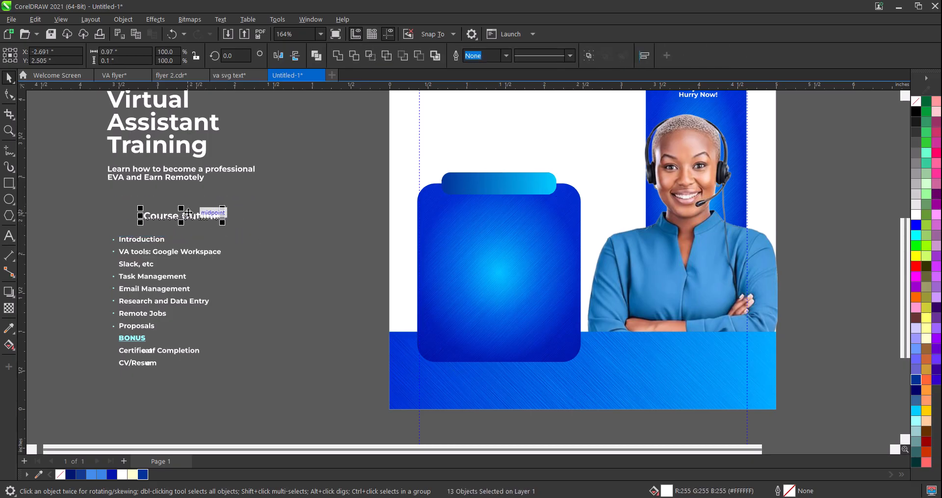
pyautogui.moveTo(188, 212); pyautogui.dragTo(508, 189)
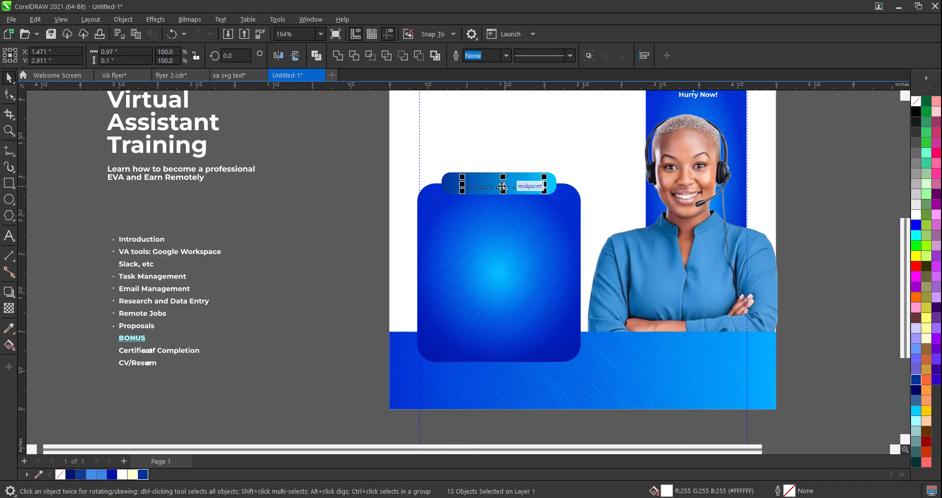
pyautogui.rightClick(502, 186)
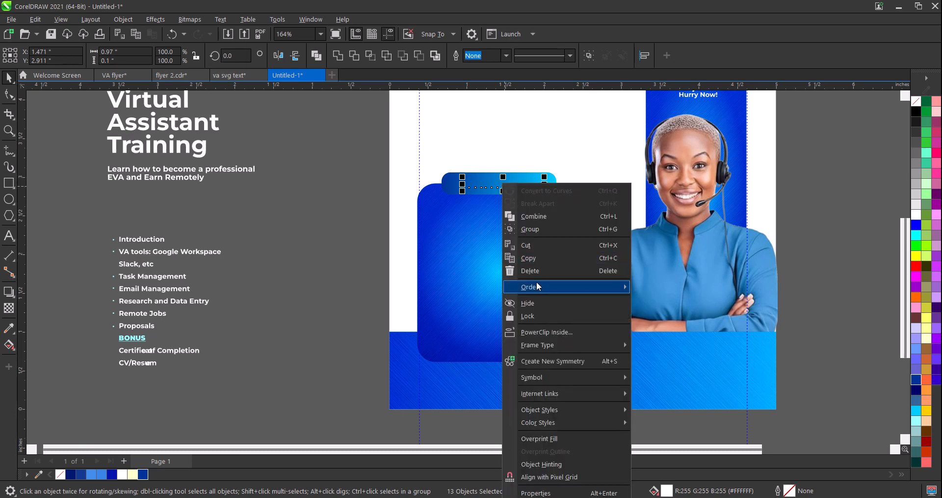
pyautogui.moveTo(538, 287)
pyautogui.click(652, 290)
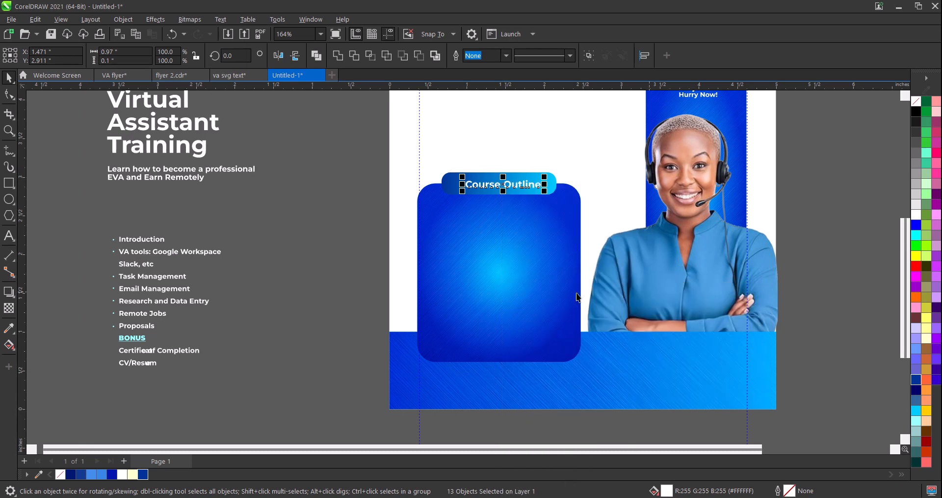
# Step: Bring the full course topic list, from Introduction to CV/Resume, to the front and move it onto the square panel
pyautogui.moveTo(92, 216); pyautogui.dragTo(286, 413)
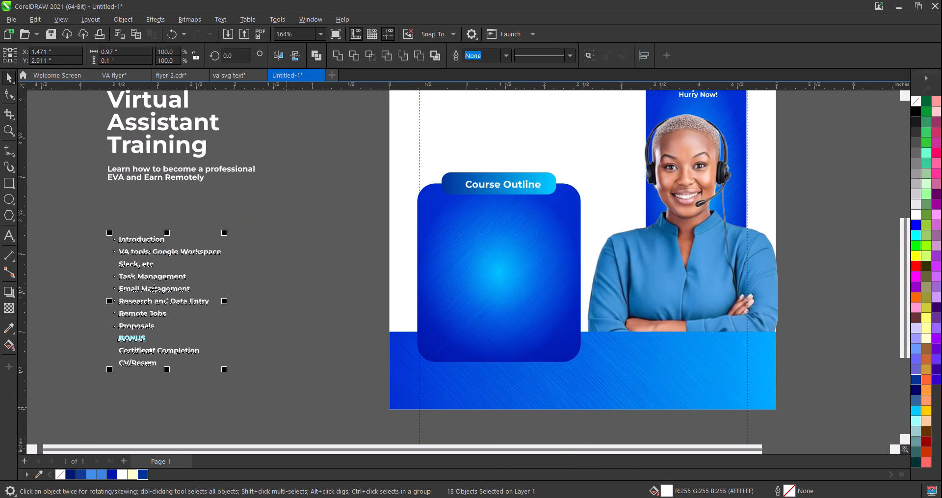
pyautogui.rightClick(152, 291)
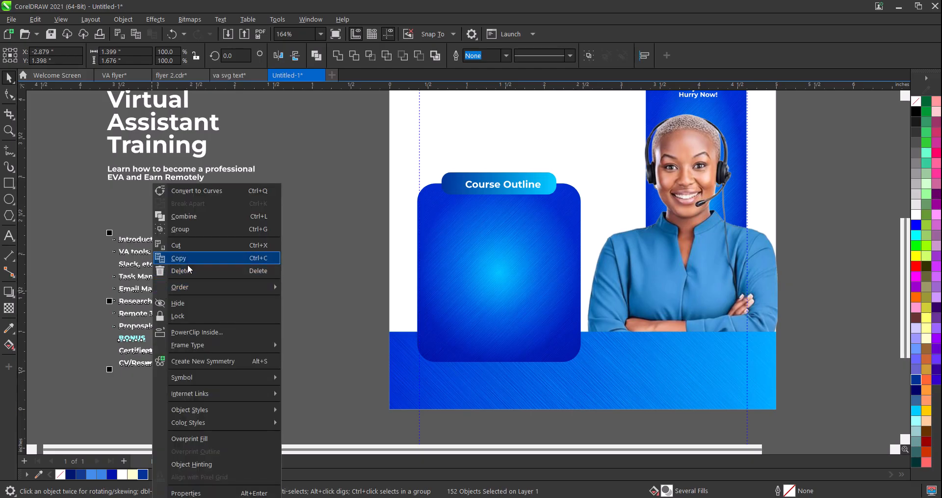
pyautogui.moveTo(193, 291)
pyautogui.click(338, 288)
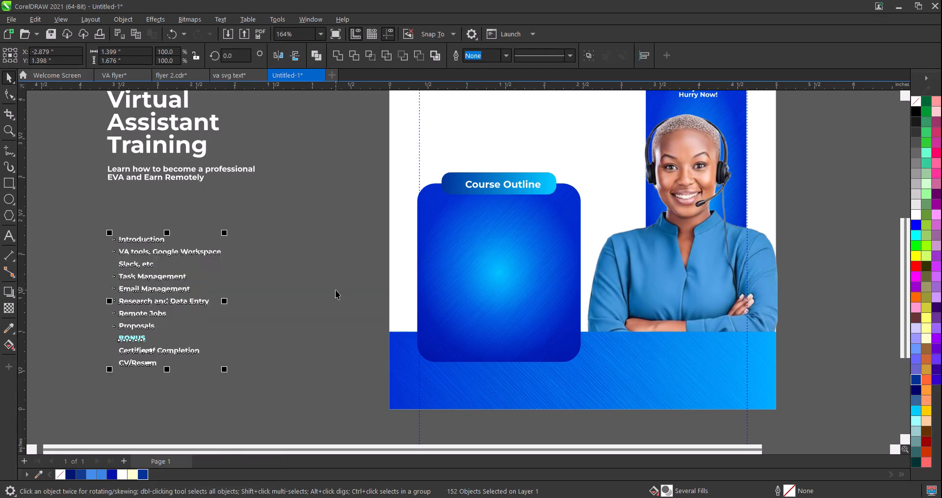
pyautogui.moveTo(164, 301); pyautogui.dragTo(497, 275)
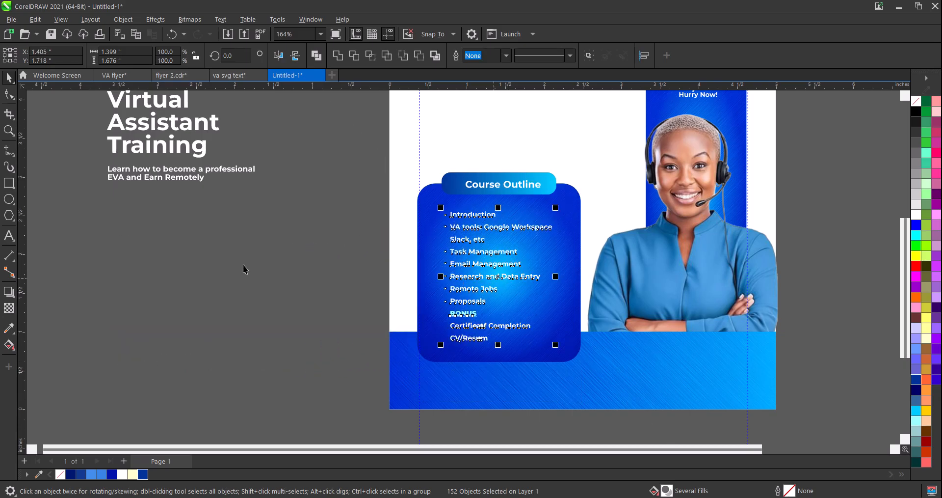
pyautogui.scroll(-2, 228, 260)
pyautogui.scroll(1, 188, 247)
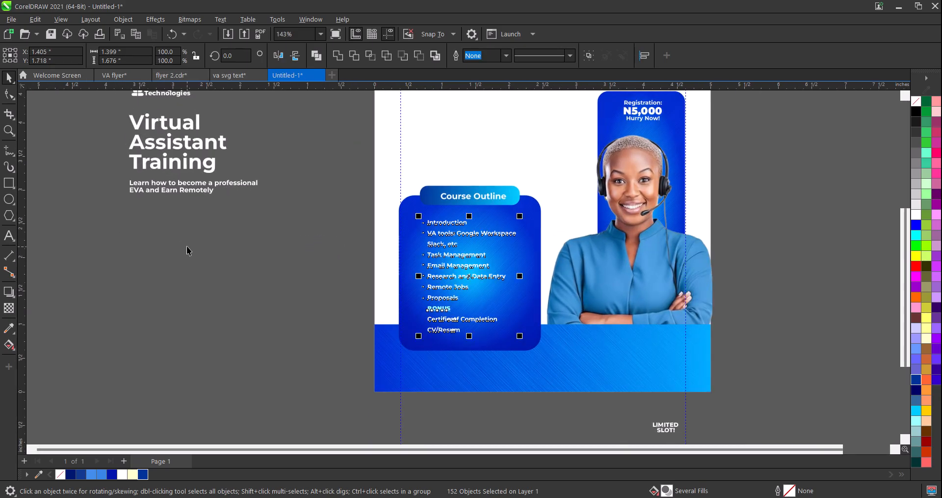
pyautogui.scroll(-2, 187, 242)
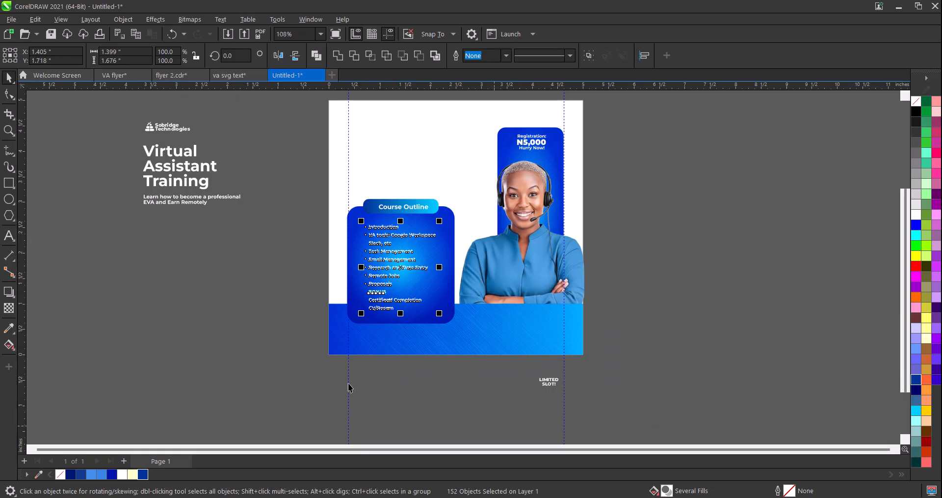
pyautogui.click(263, 322)
pyautogui.moveTo(269, 330); pyautogui.dragTo(592, 406)
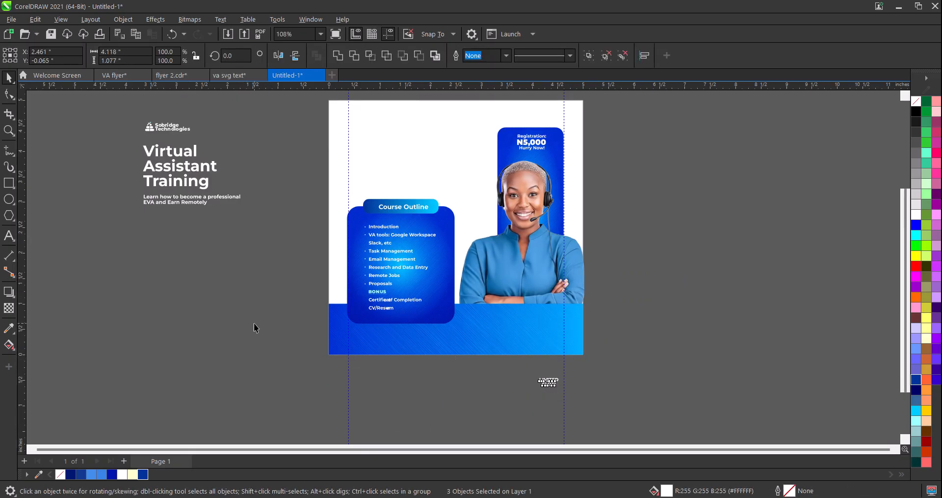
pyautogui.click(269, 325)
pyautogui.moveTo(269, 325); pyautogui.dragTo(492, 384)
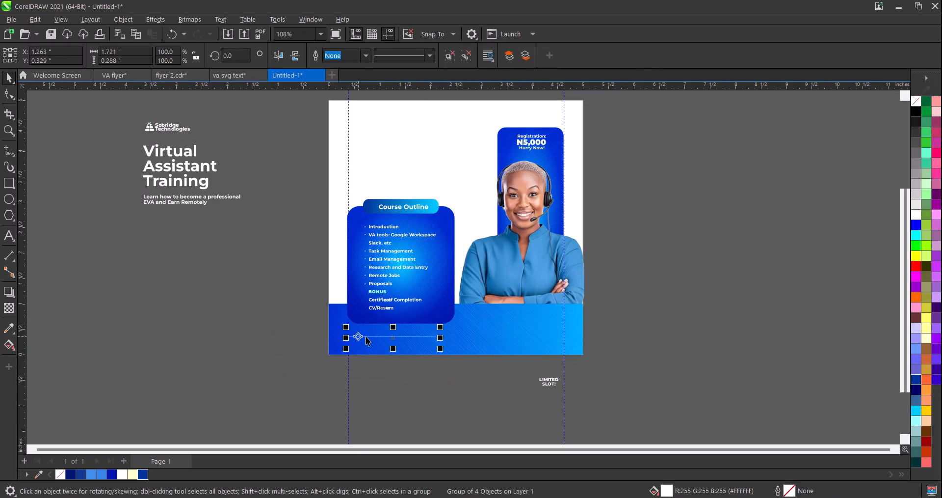
pyautogui.rightClick(394, 339)
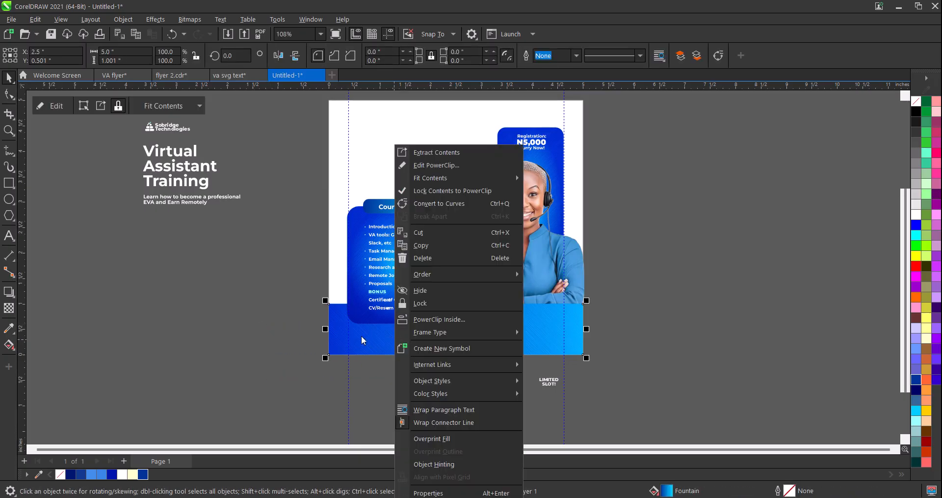
pyautogui.click(294, 328)
# Step: Bring the hidden two-line Send "INTERESTED" contact text group to the front of the bottom band
pyautogui.moveTo(288, 323); pyautogui.dragTo(491, 375)
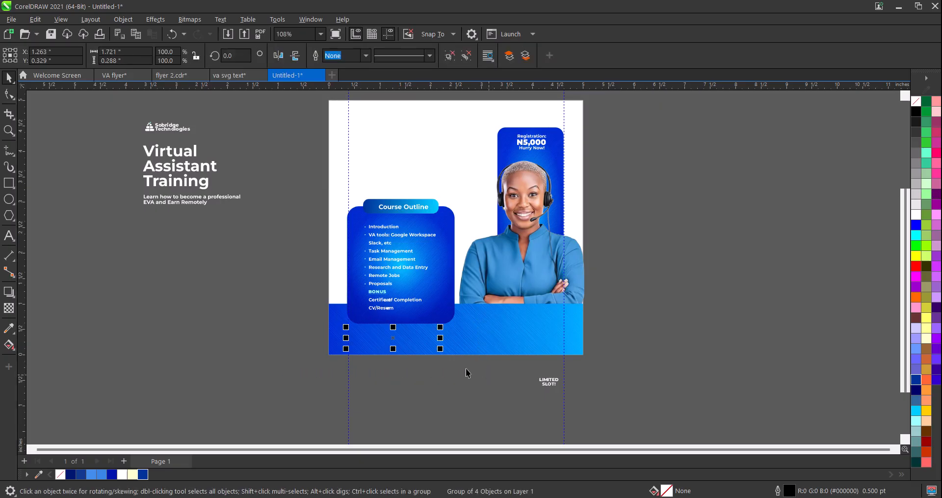
pyautogui.rightClick(393, 337)
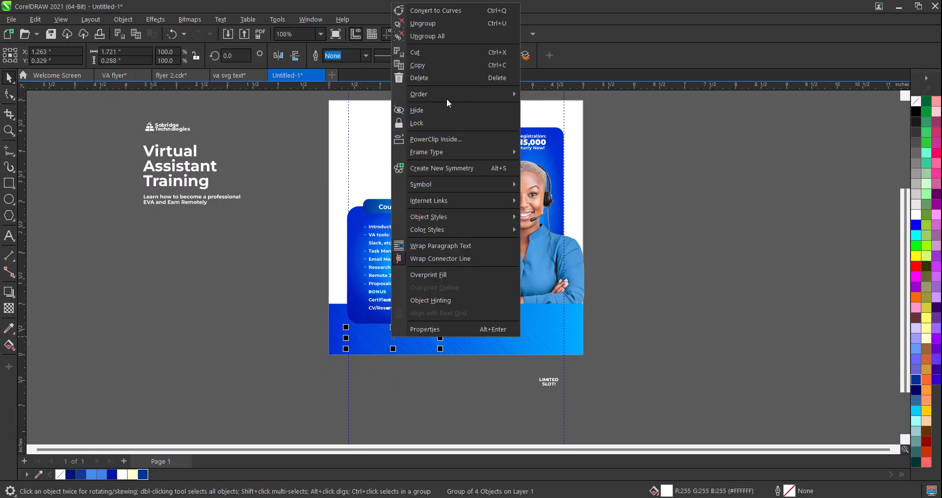
pyautogui.moveTo(448, 98)
pyautogui.click(573, 94)
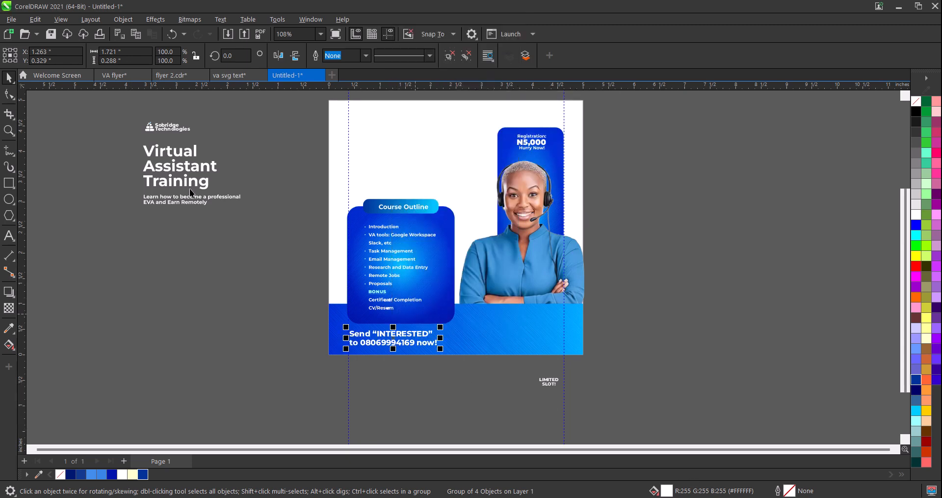
# Step: Fill the logo, Virtual Assistant Training title and tagline with Navy Blue and move them onto the white area above the Course Outline panel
pyautogui.moveTo(121, 119); pyautogui.dragTo(288, 243)
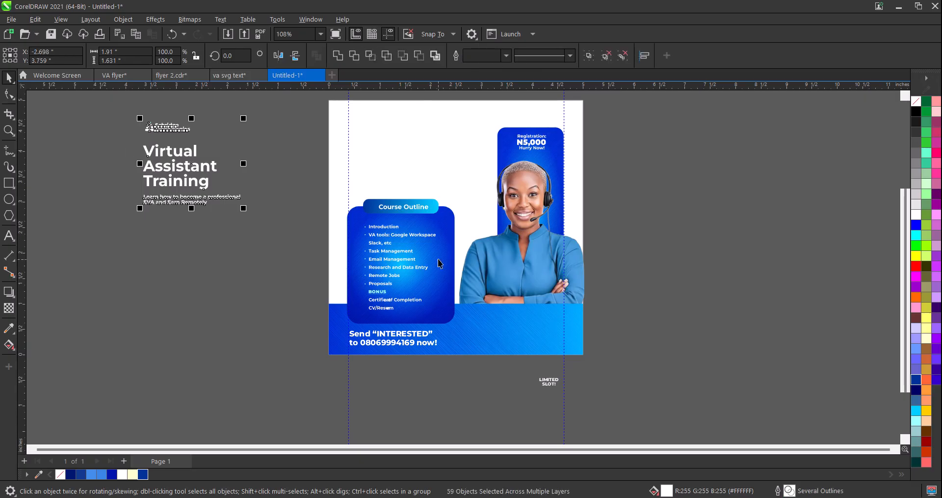
pyautogui.click(145, 474)
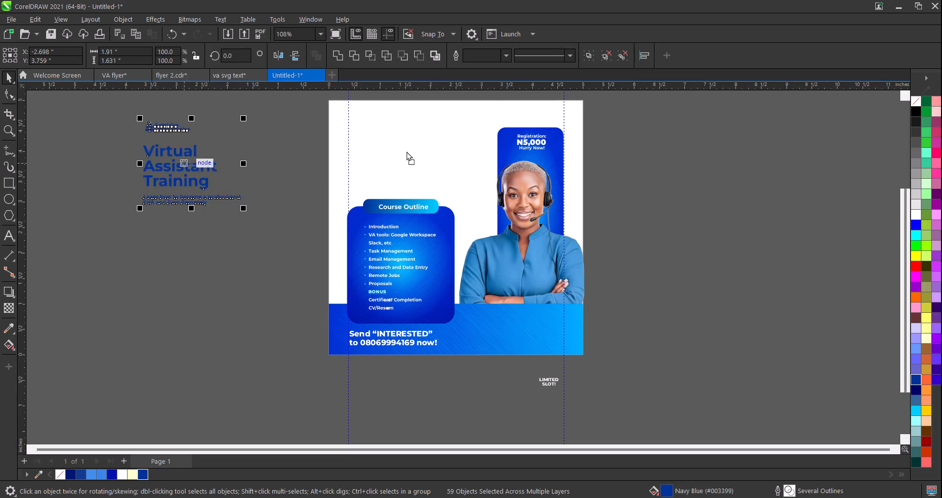
pyautogui.moveTo(407, 157); pyautogui.dragTo(389, 150)
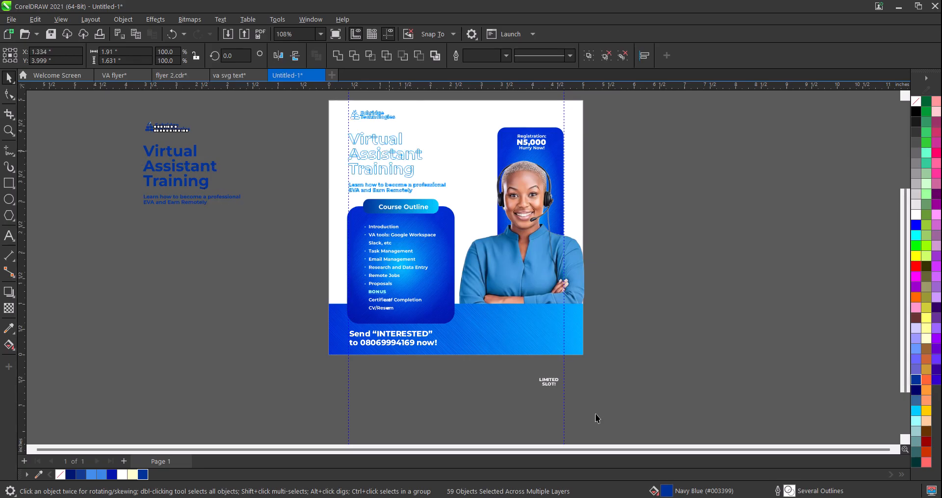
# Step: Duplicate the square gradient panel, shrink the copy to about 0.595 by 0.649 inches and place it at the bottom band's right end
pyautogui.scroll(2, 595, 413)
pyautogui.click(372, 238)
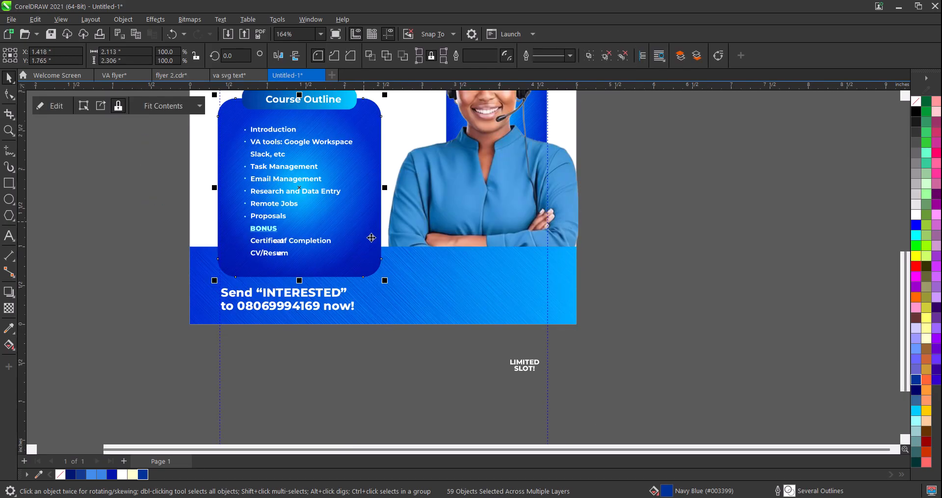
pyautogui.moveTo(372, 238); pyautogui.dragTo(697, 290)
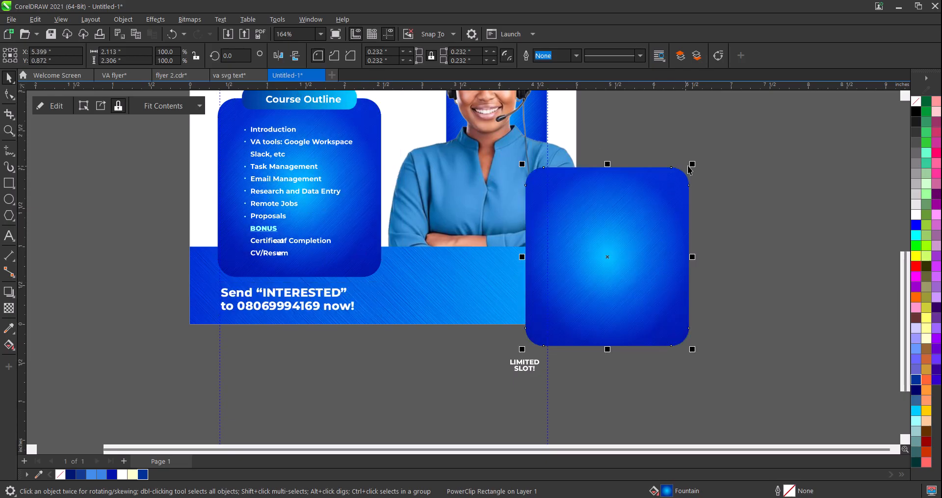
pyautogui.moveTo(694, 162); pyautogui.dragTo(533, 285)
# Step: Move the two-line LIMITED SLOT! text from below the page onto the small gradient panel in the bottom band
pyautogui.moveTo(573, 351); pyautogui.dragTo(487, 397)
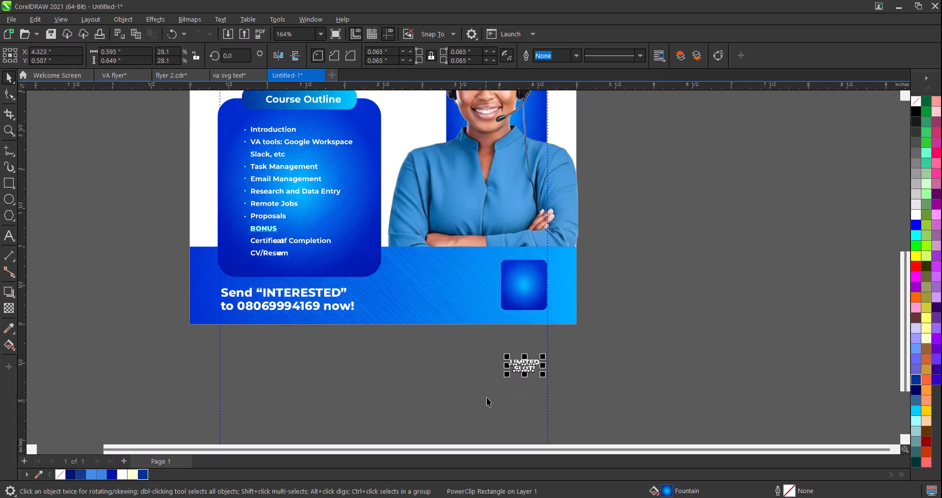
pyautogui.moveTo(522, 349); pyautogui.dragTo(524, 291)
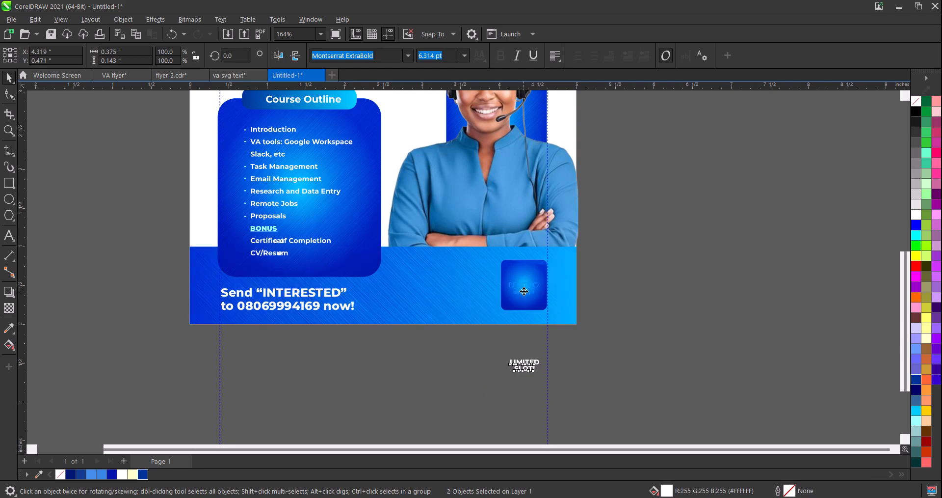
pyautogui.scroll(2, 524, 291)
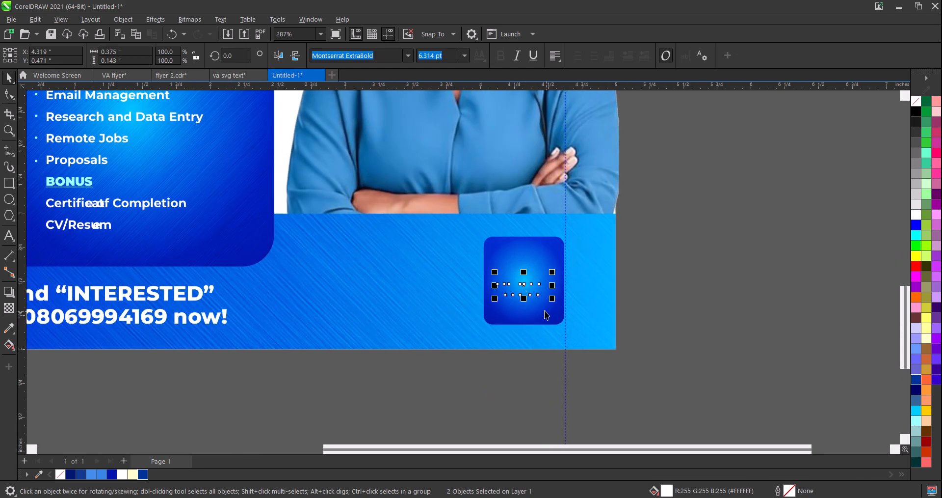
# Step: Bring the two-line LIMITED SLOT! text to the front so it sits above the small gradient panel
pyautogui.rightClick(524, 284)
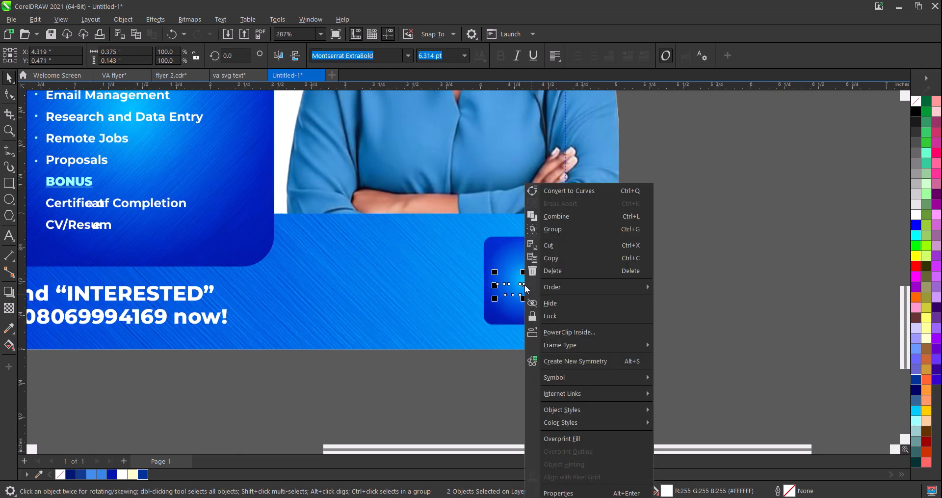
pyautogui.moveTo(633, 290)
pyautogui.click(670, 288)
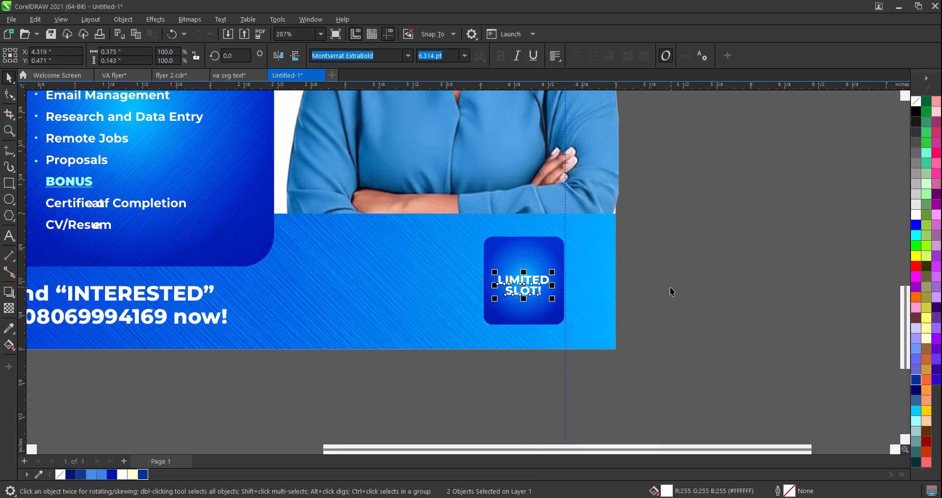
pyautogui.press('Escape')
pyautogui.scroll(-5, 390, 306)
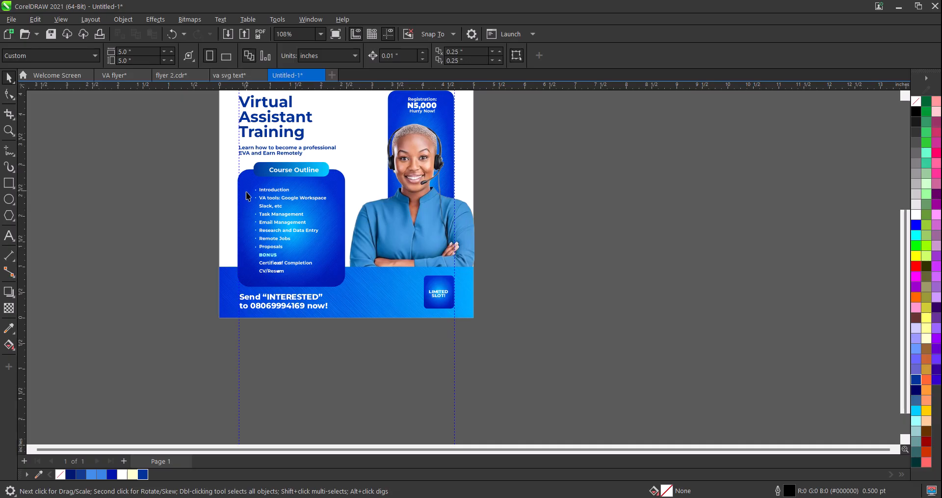
# Step: Examine the whole flyer layout, comparing the title block with the gradient panels and the photo
pyautogui.scroll(1, 246, 196)
pyautogui.scroll(-2, 277, 139)
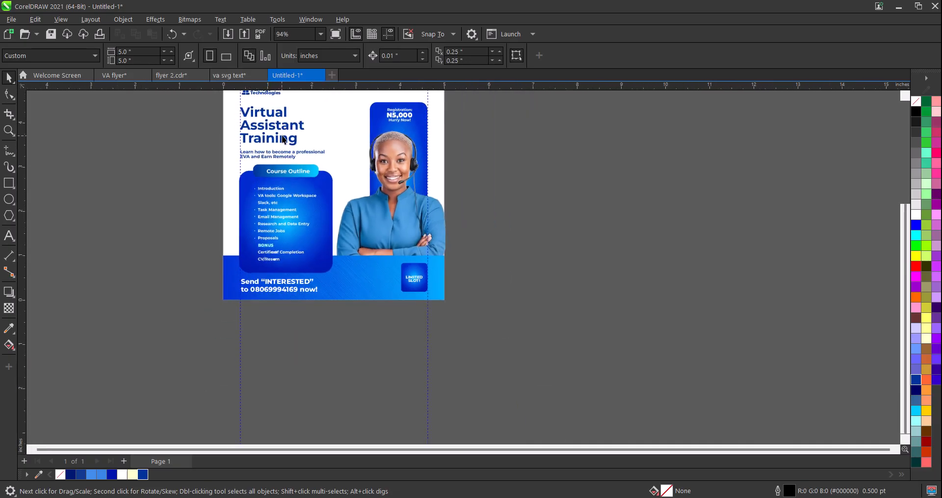
pyautogui.scroll(1, 278, 114)
pyautogui.press('F10')
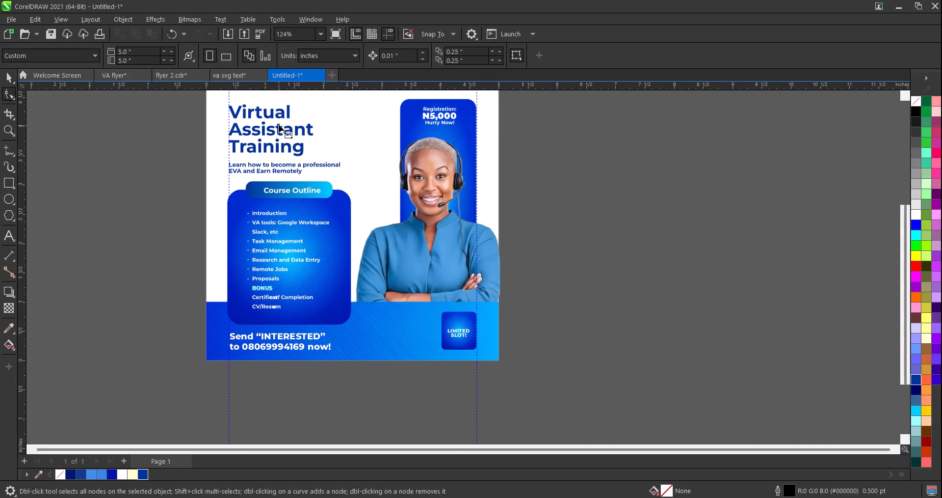
pyautogui.scroll(-2, 282, 130)
pyautogui.scroll(2, 306, 131)
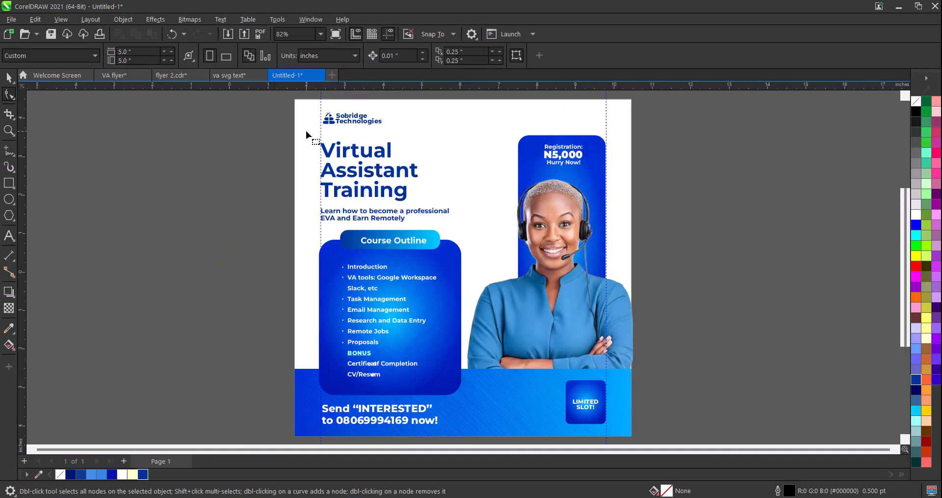
pyautogui.scroll(3, 380, 160)
pyautogui.scroll(-2, 380, 160)
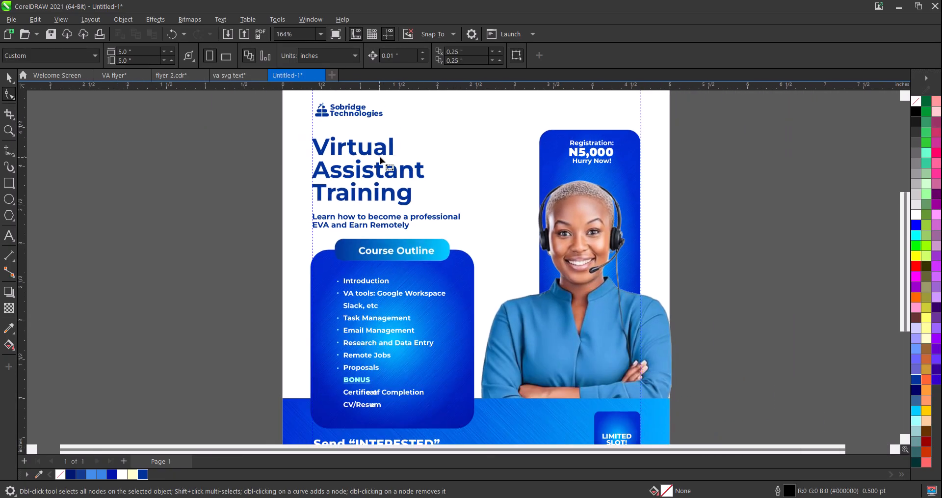
# Step: Sample the dark blue of the Course Outline panel with the Color Eyedropper, try it on the title text and undo that fill
pyautogui.click(8, 77)
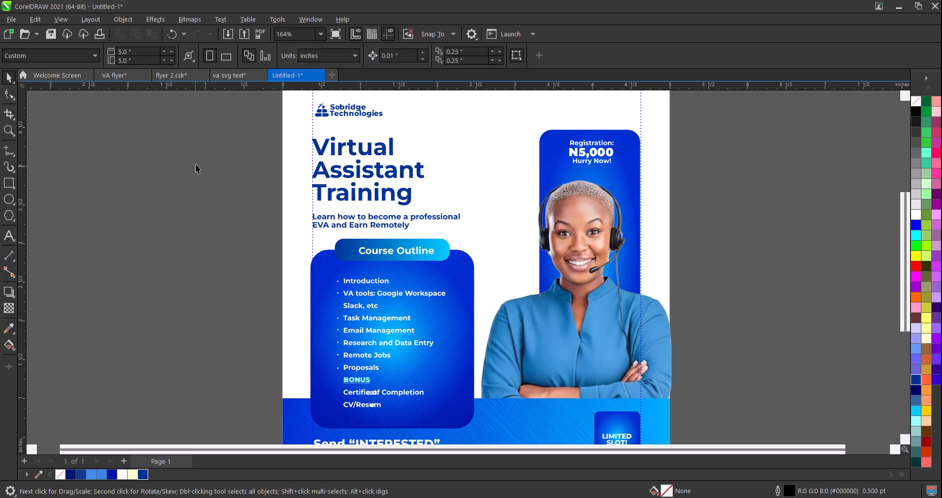
pyautogui.click(11, 329)
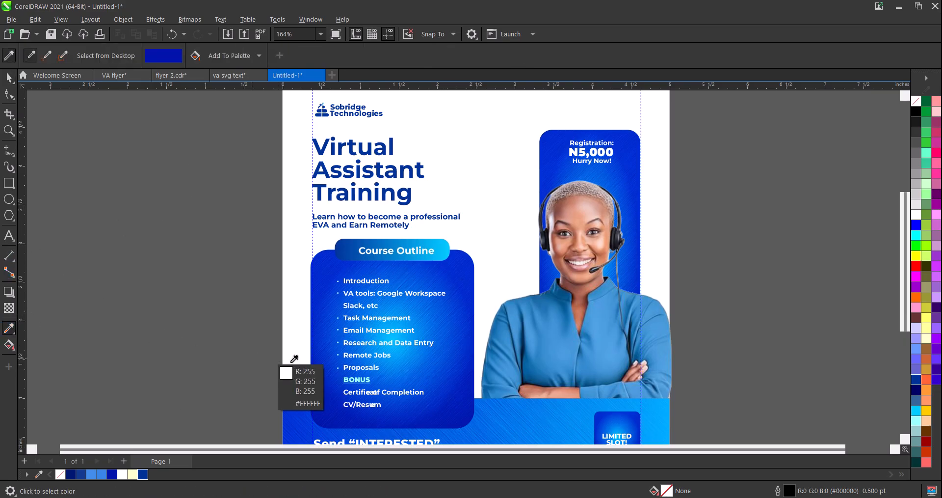
pyautogui.click(454, 367)
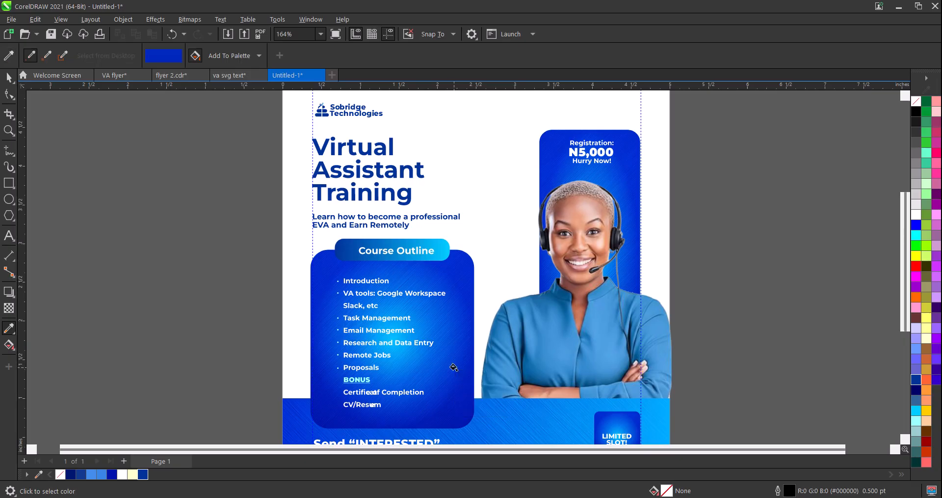
pyautogui.click(339, 175)
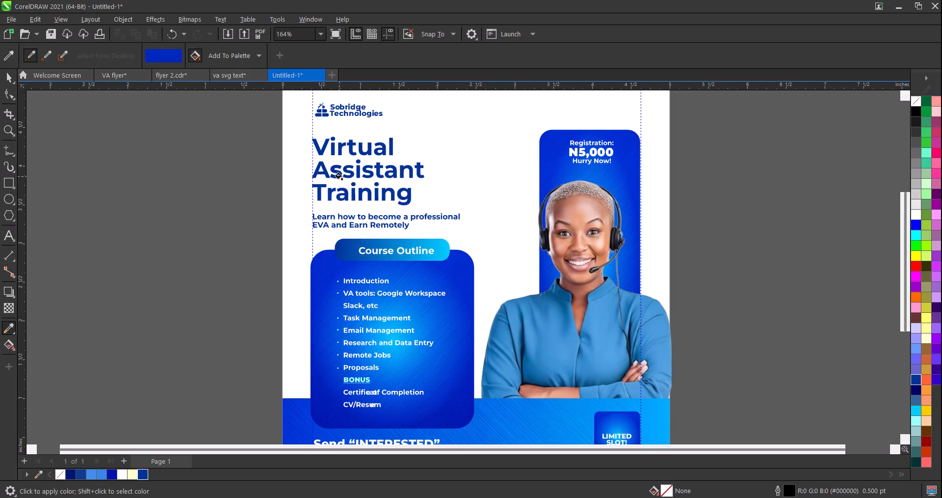
pyautogui.hotkey('ctrl', 'z')
pyautogui.click(9, 77)
# Step: Group the logo, Virtual Assistant Training title and tagline, and fill the group with the sampled blue R0 G39 B188 (#0027BC)
pyautogui.scroll(-1, 241, 163)
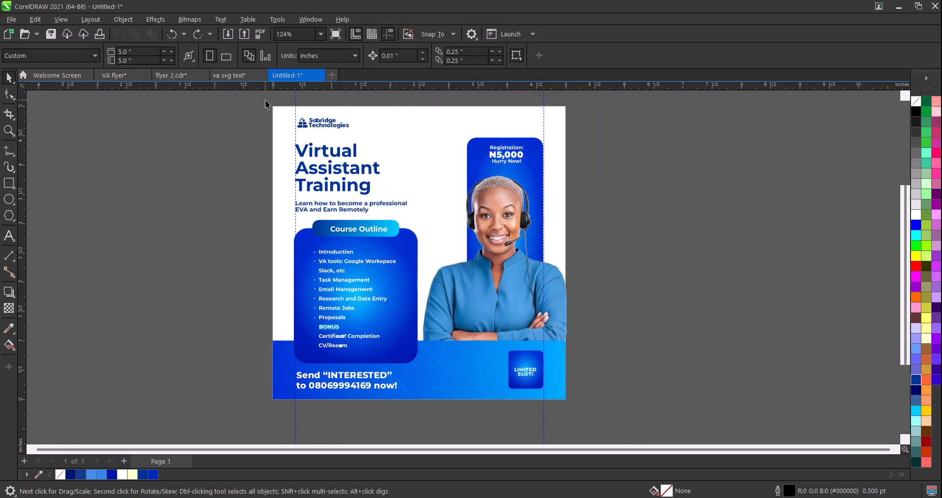
pyautogui.moveTo(422, 217); pyautogui.dragTo(429, 223)
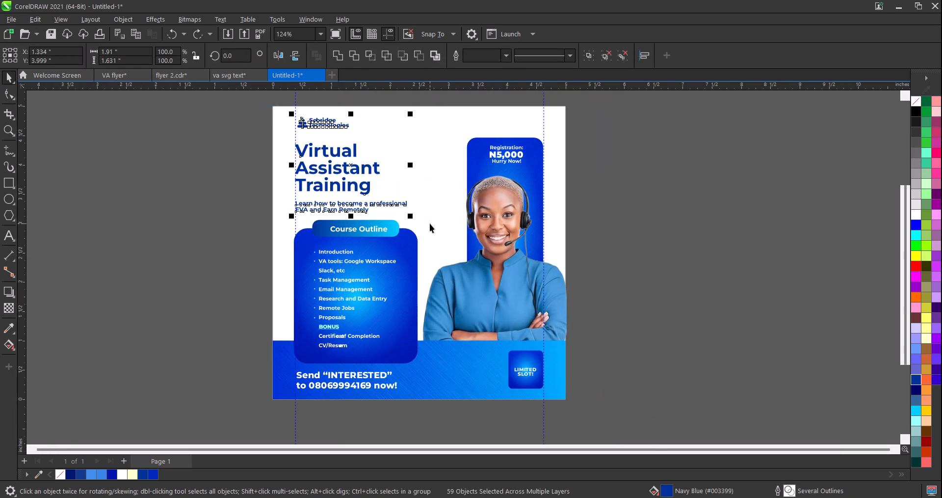
pyautogui.hotkey('ctrl', 'g')
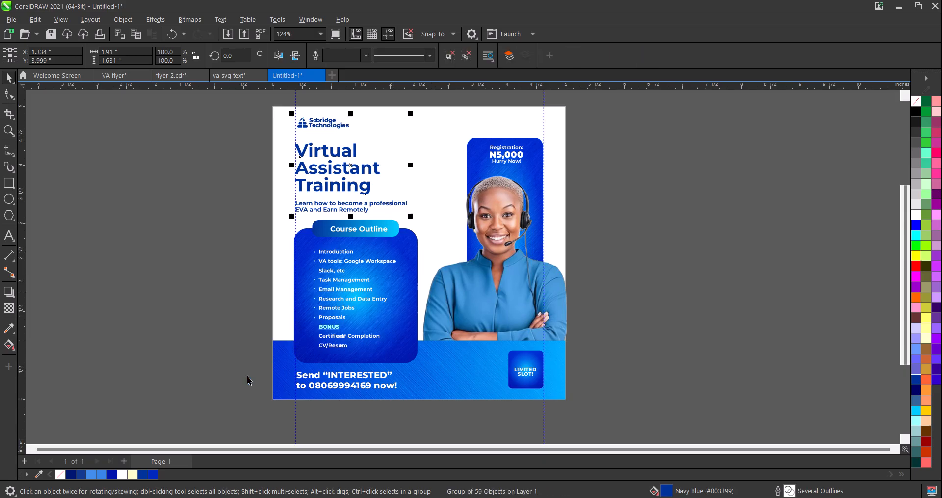
pyautogui.click(152, 476)
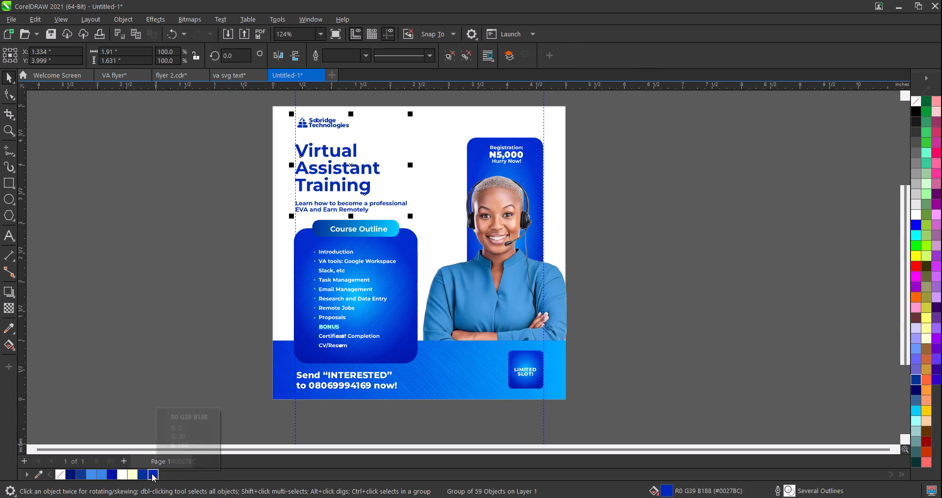
pyautogui.scroll(-2, 329, 264)
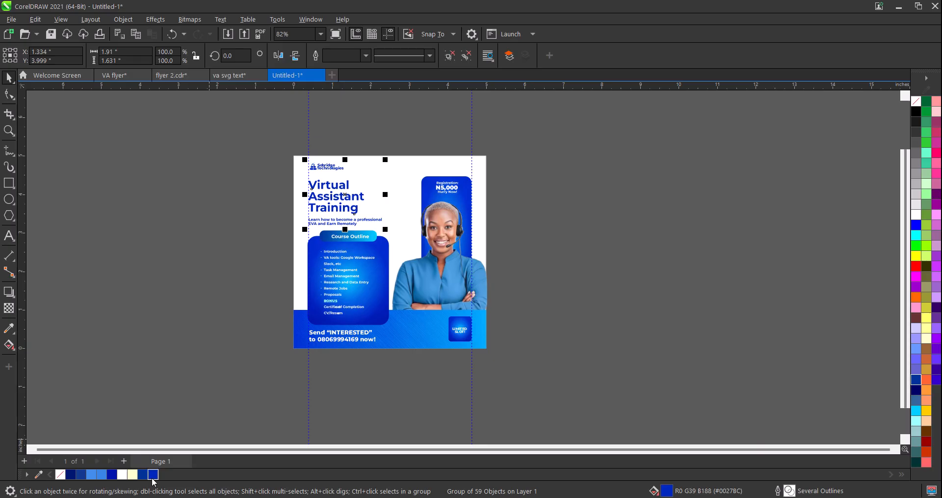
pyautogui.scroll(2, 334, 187)
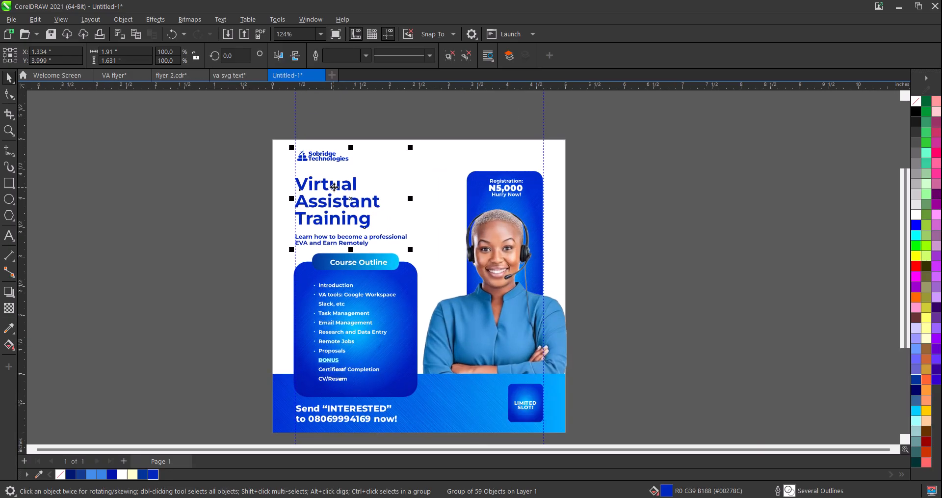
pyautogui.scroll(2, 334, 187)
pyautogui.scroll(-3, 334, 187)
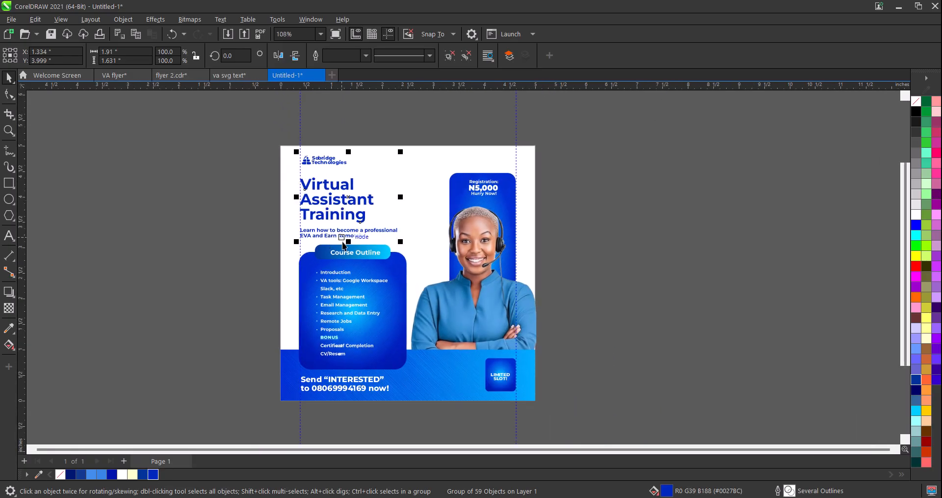